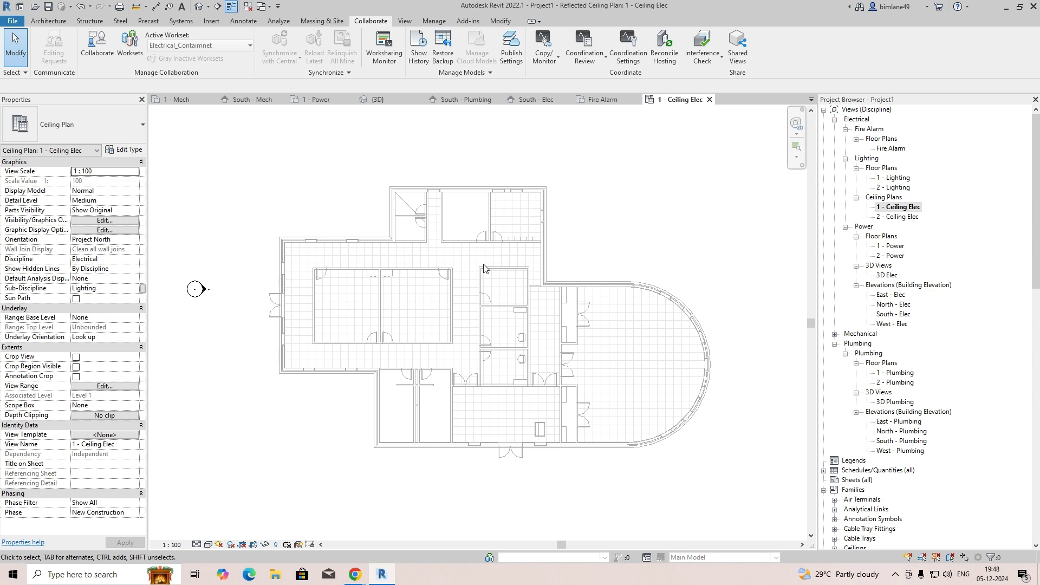
Close all inactive views, briefly open the default 3D view and close it again, keeping the 1 - Ceiling Elec plan open.
{"action": "scroll", "coordinate": [409, 262], "scroll_direction": "up", "scroll_amount": 1}
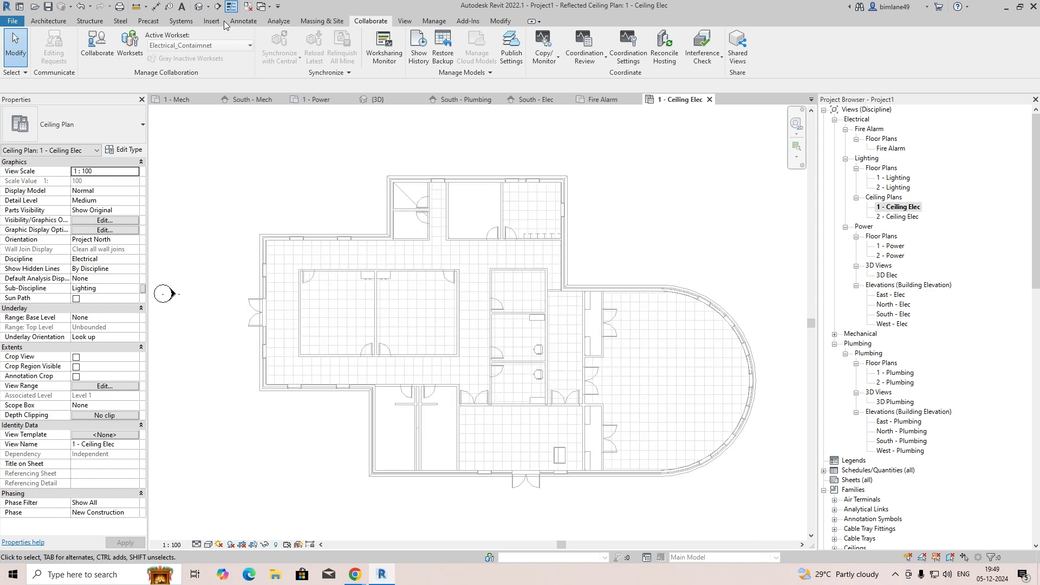
{"action": "left_click", "coordinate": [248, 6]}
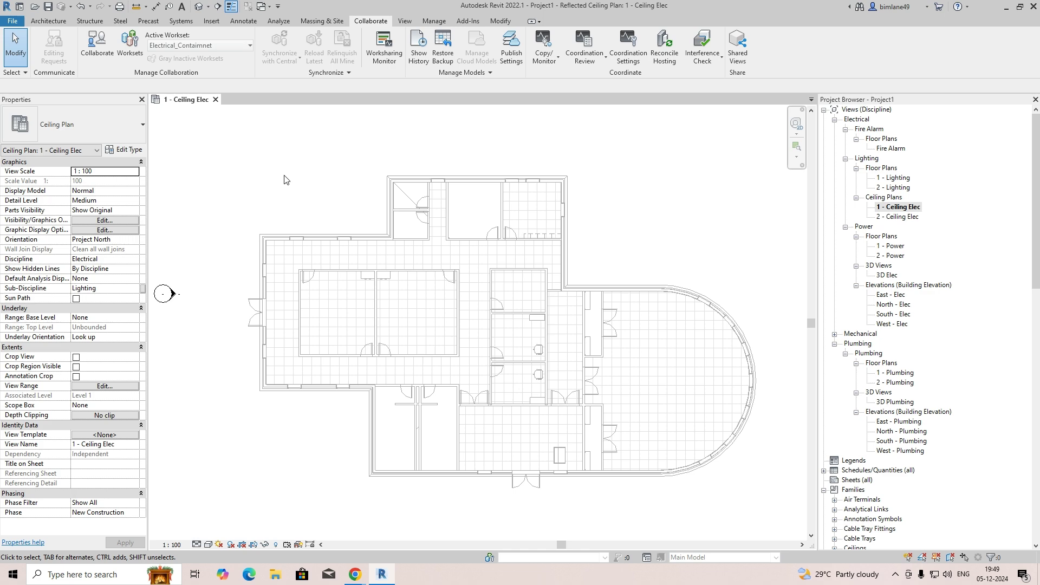
{"action": "left_click", "coordinate": [197, 8]}
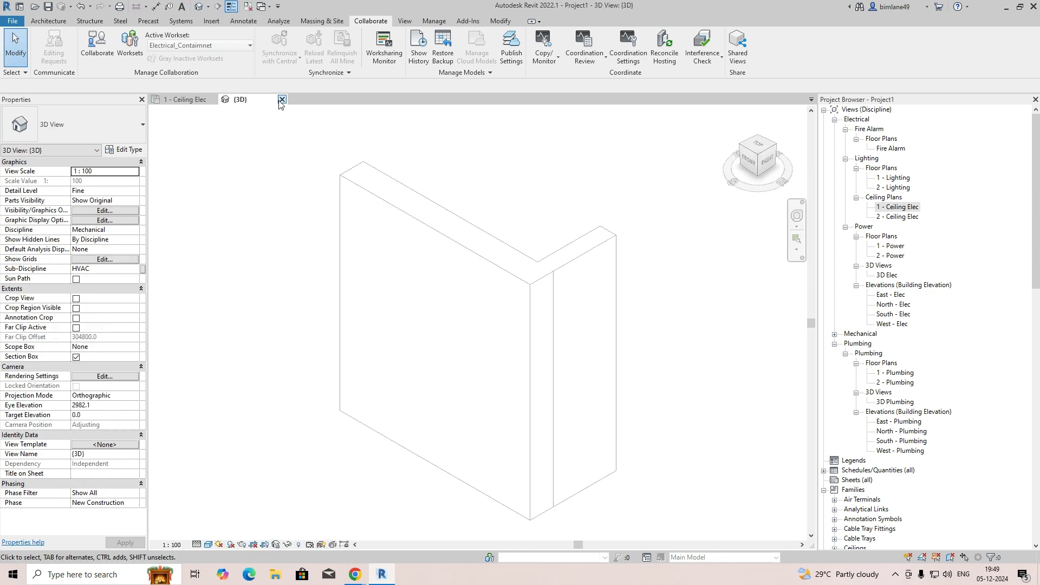
{"action": "left_click", "coordinate": [282, 100]}
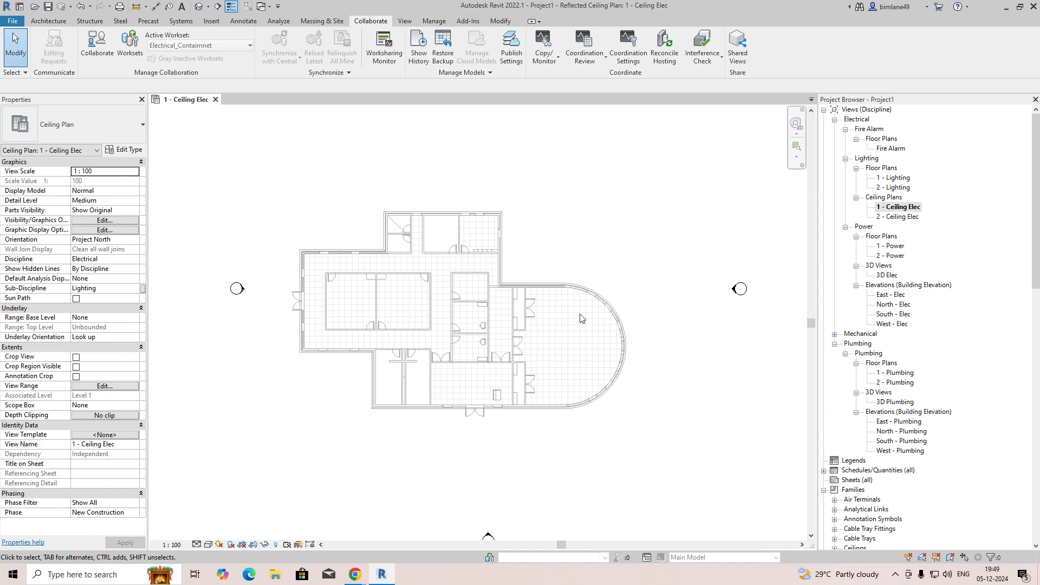
Open the default 3D view and turn off its section box to view the whole building from its gabled end.
{"action": "left_click", "coordinate": [198, 8]}
{"action": "left_click", "coordinate": [76, 357]}
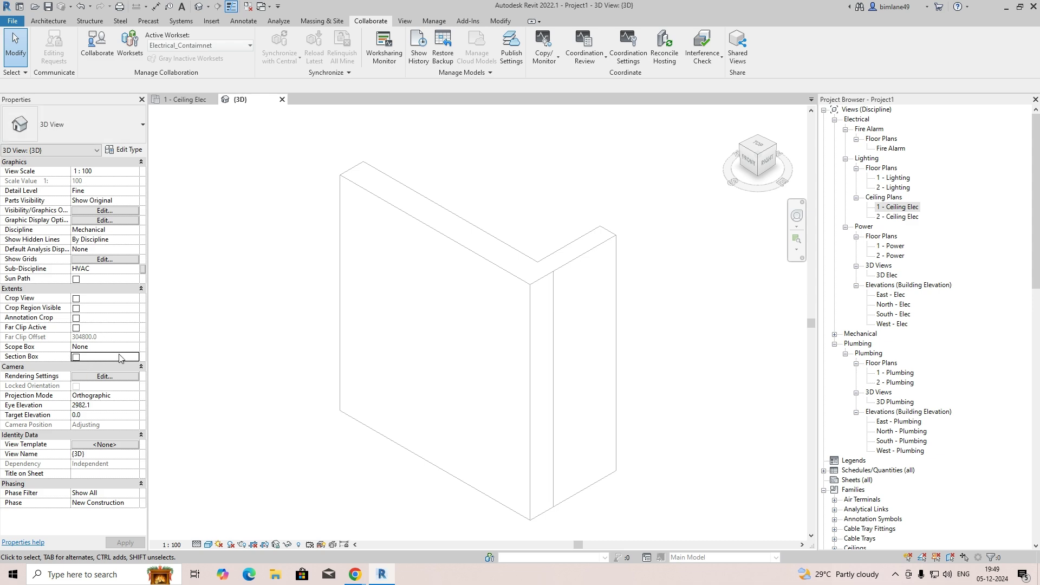
{"action": "scroll", "coordinate": [371, 309], "scroll_direction": "down", "scroll_amount": 5}
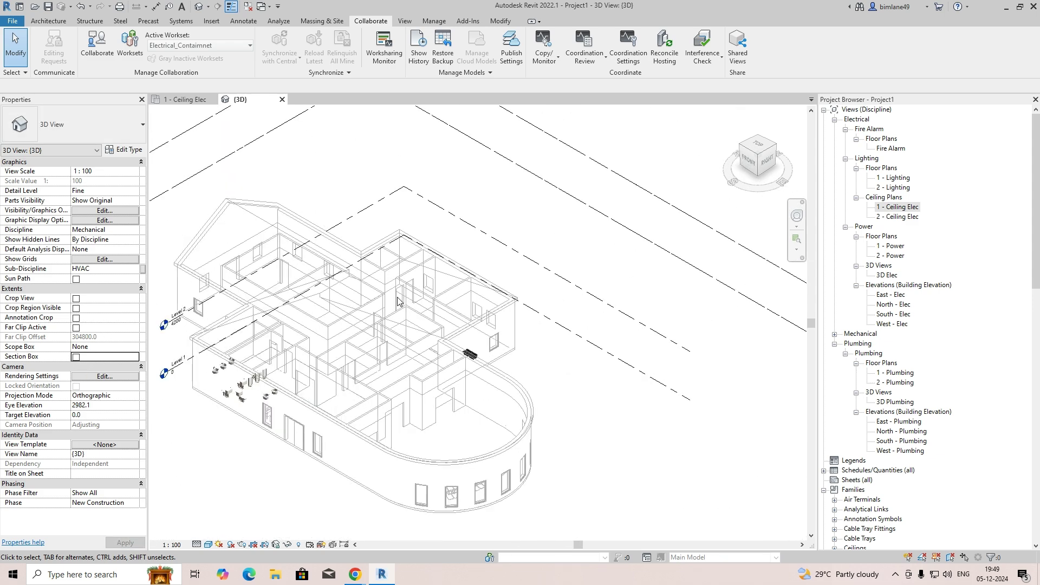
{"action": "middle_click_drag", "start_coordinate": [371, 310], "coordinate": [515, 334], "text": "shift"}
{"action": "middle_click_drag", "start_coordinate": [339, 413], "coordinate": [417, 417], "text": "shift"}
{"action": "scroll", "coordinate": [375, 388], "scroll_direction": "up", "scroll_amount": 2}
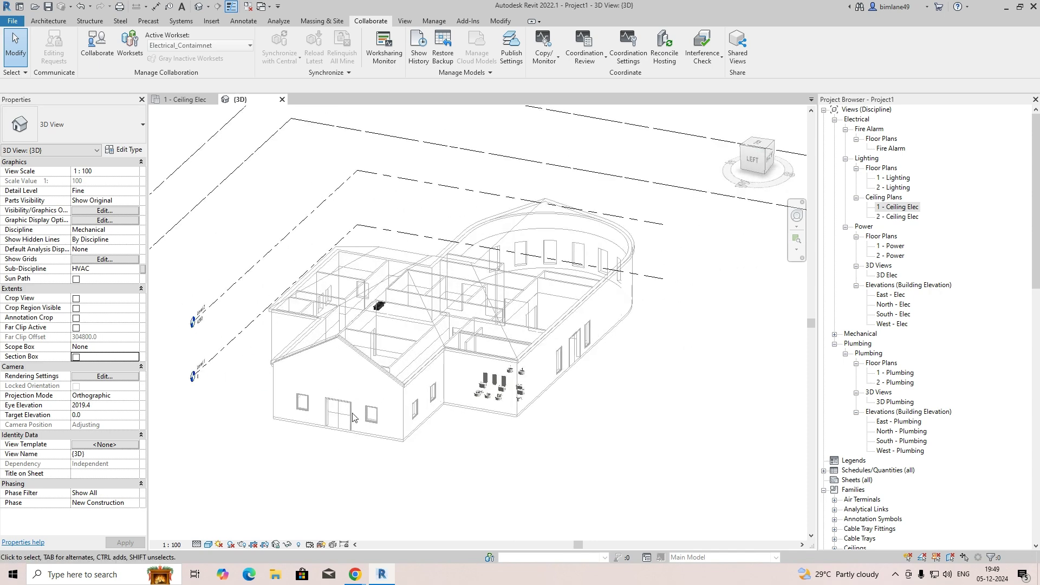
Set the 3D view's visual style to Shaded and check the available view templates without assigning one.
{"action": "left_click", "coordinate": [208, 545]}
{"action": "left_click", "coordinate": [220, 516]}
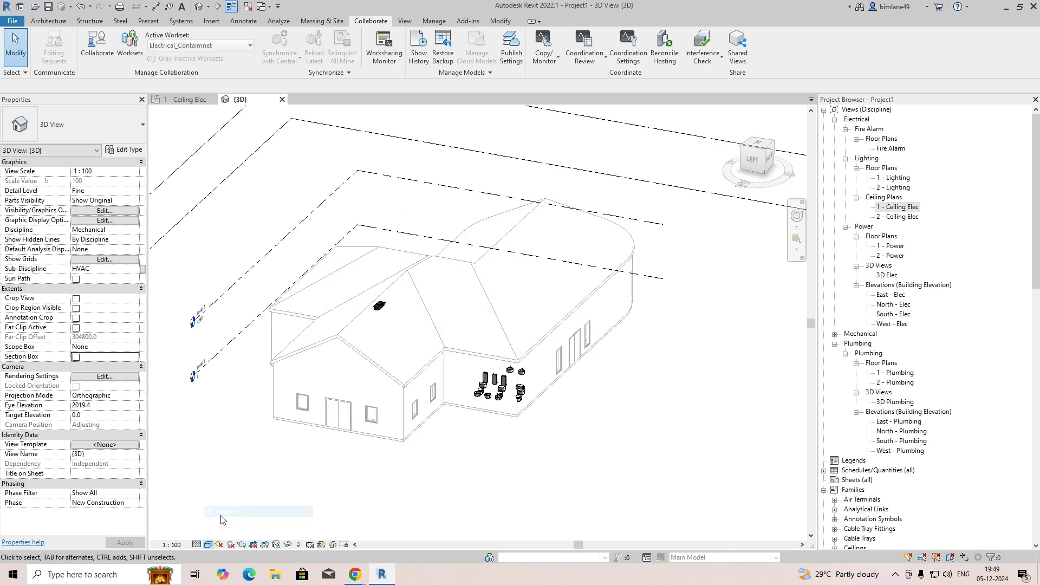
{"action": "left_click", "coordinate": [105, 444]}
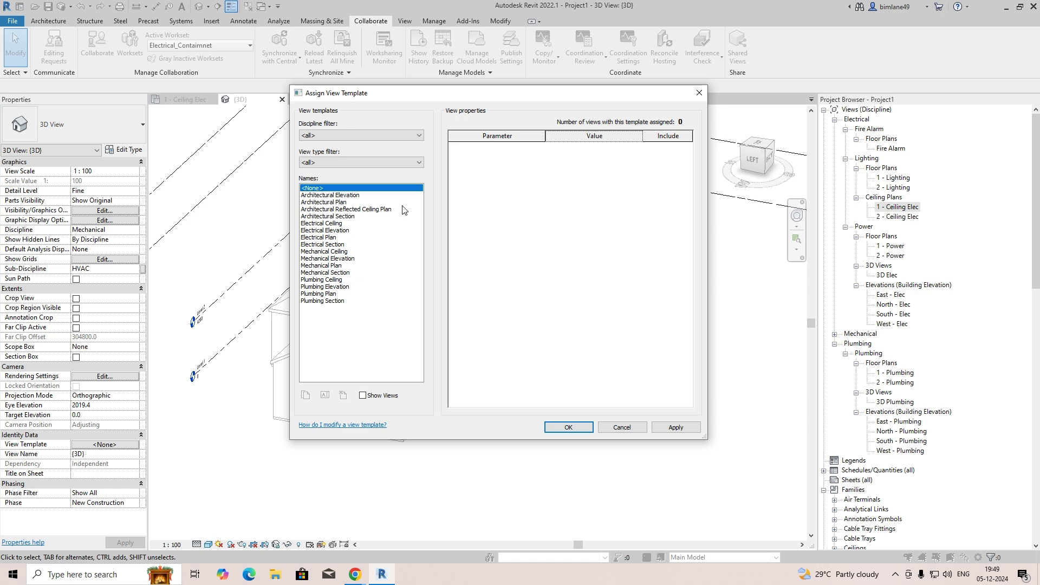
{"action": "key", "text": "Escape"}
{"action": "left_click", "coordinate": [183, 100]}
{"action": "scroll", "coordinate": [376, 290], "scroll_direction": "up", "scroll_amount": 2}
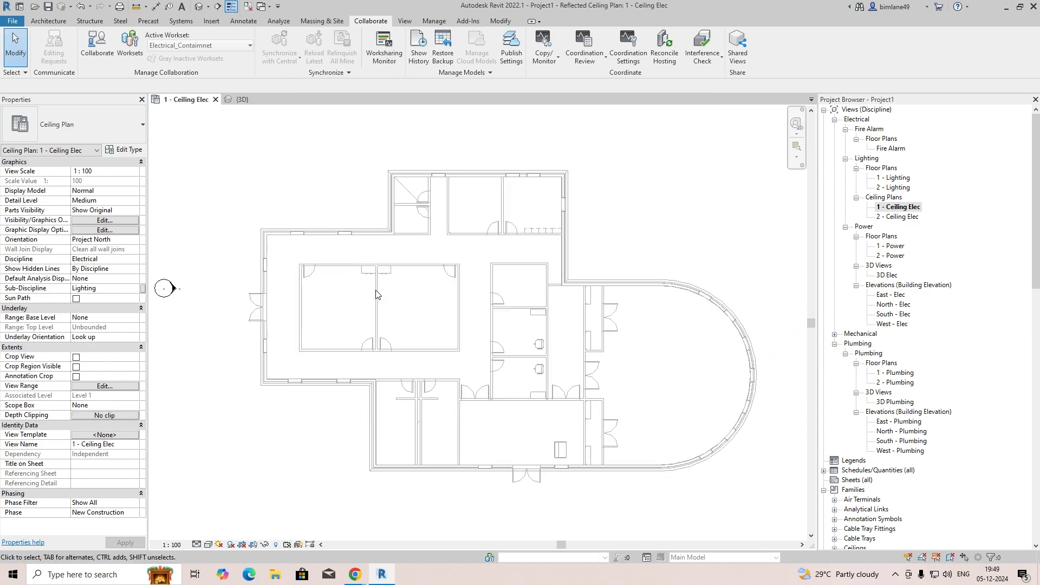
{"action": "scroll", "coordinate": [407, 241], "scroll_direction": "up", "scroll_amount": 3}
{"action": "scroll", "coordinate": [408, 244], "scroll_direction": "down", "scroll_amount": 3}
{"action": "scroll", "coordinate": [408, 245], "scroll_direction": "up", "scroll_amount": 1}
{"action": "middle_click_drag", "start_coordinate": [408, 245], "coordinate": [367, 213]}
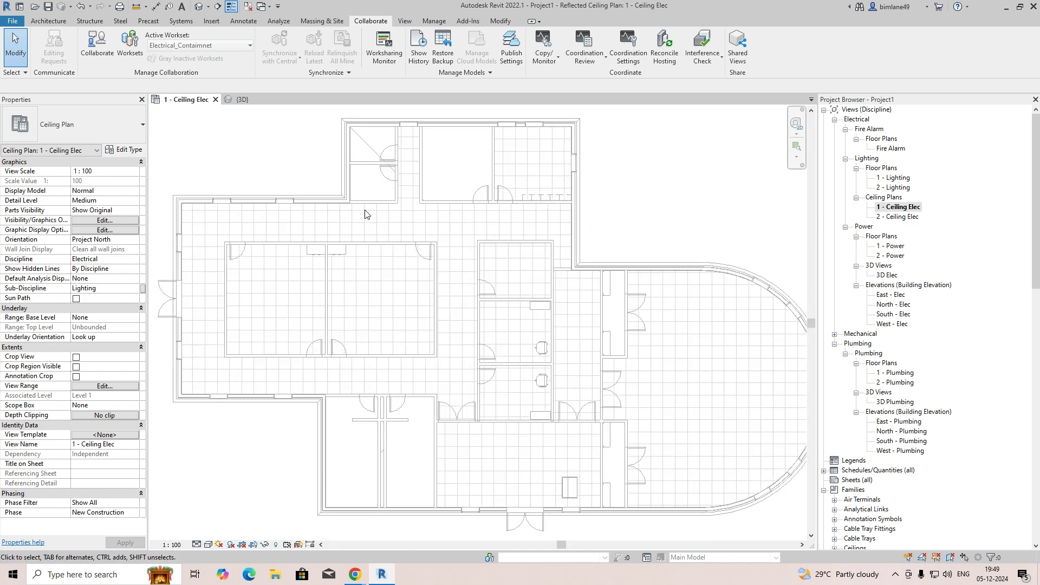
Open the Fire Alarm floor plan and place a 400x475 Fire Alarm Panel on the vertical face of the TELECOM room's lower wall.
{"action": "double_click", "coordinate": [895, 151]}
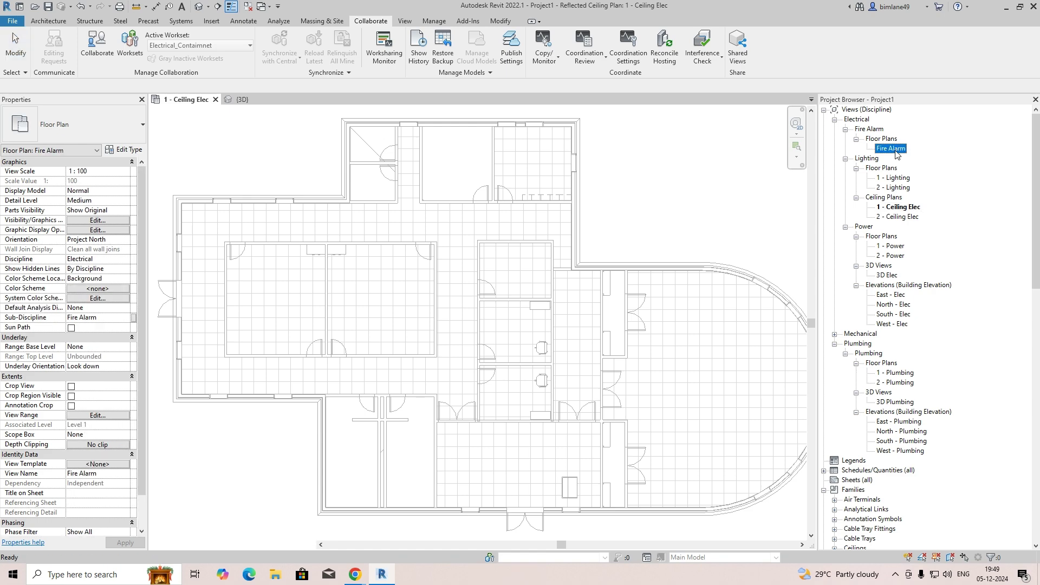
{"action": "scroll", "coordinate": [367, 194], "scroll_direction": "up", "scroll_amount": 3}
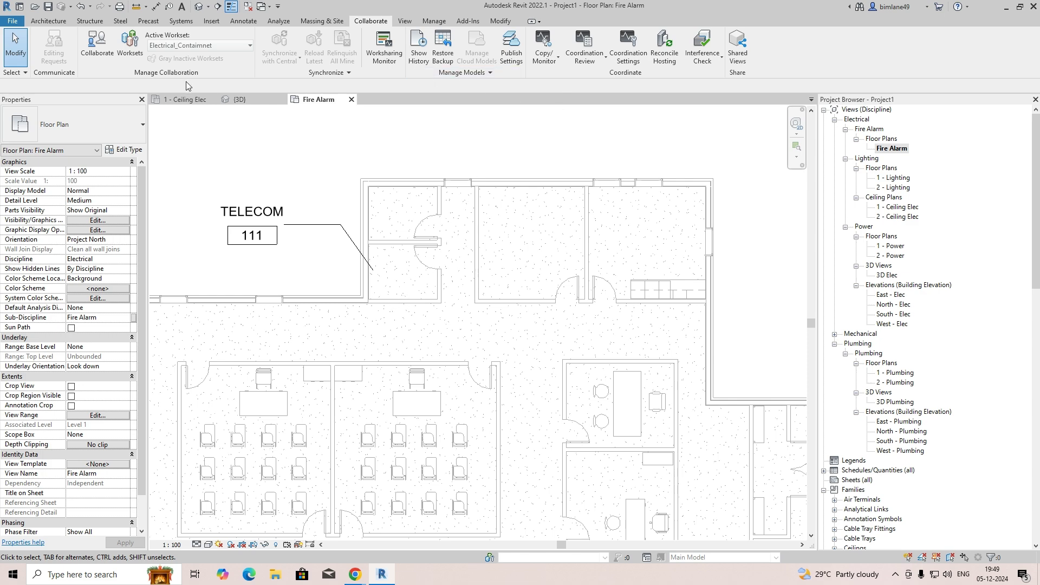
{"action": "left_click", "coordinate": [181, 20]}
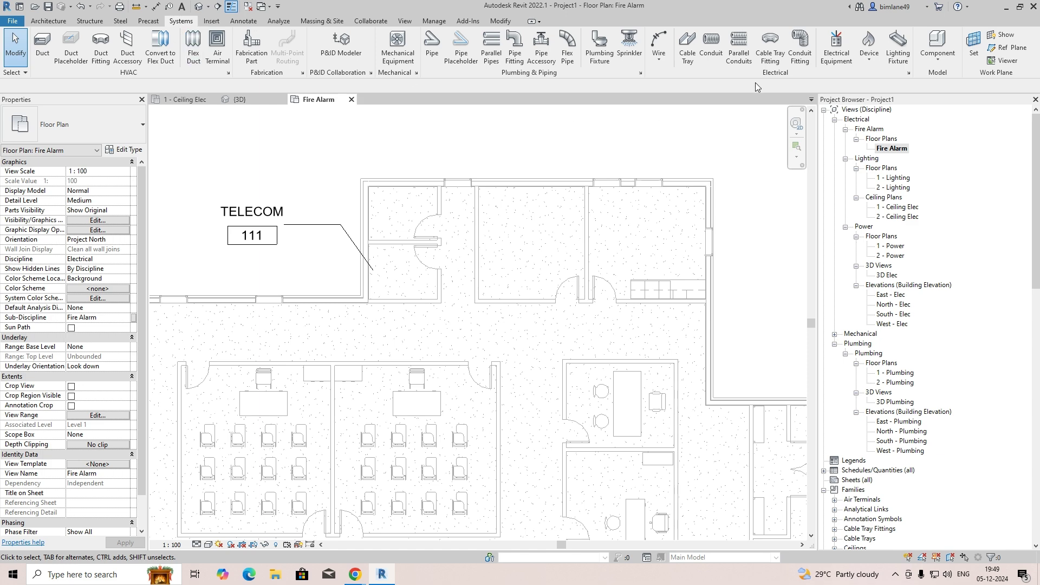
{"action": "left_click", "coordinate": [836, 46]}
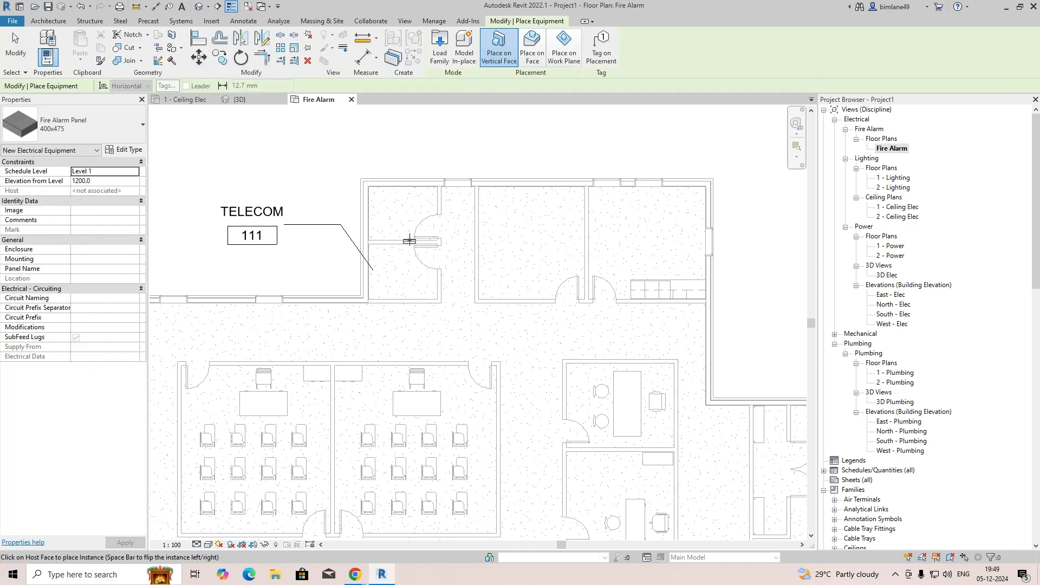
{"action": "scroll", "coordinate": [384, 300], "scroll_direction": "up", "scroll_amount": 2}
{"action": "scroll", "coordinate": [384, 300], "scroll_direction": "up", "scroll_amount": 3}
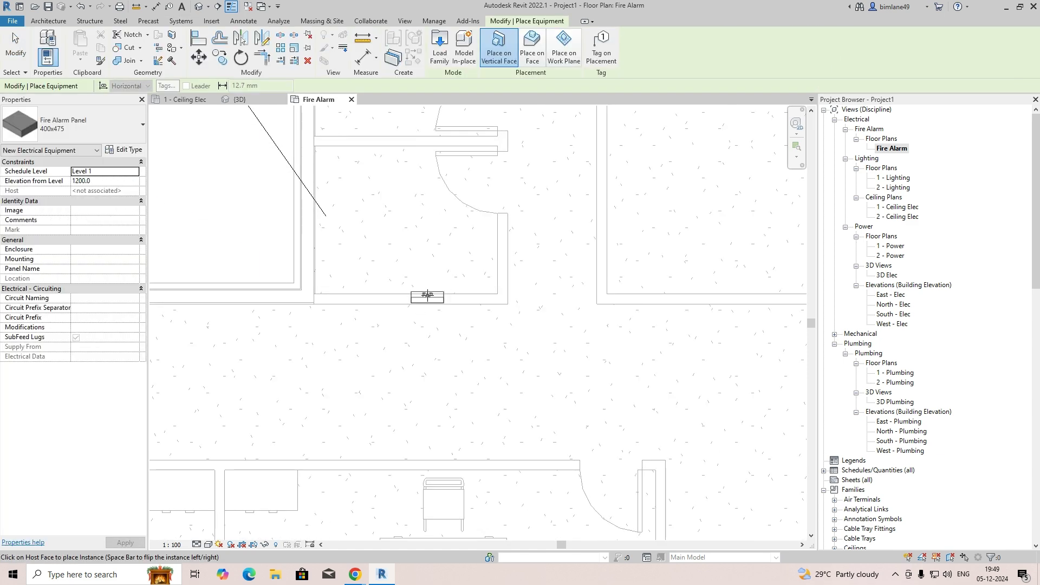
{"action": "left_click", "coordinate": [428, 297]}
{"action": "key", "text": "Escape"}
{"action": "key", "text": "Escape"}
Select the placed fire alarm panel and isolate it with a section box in the 3D view.
{"action": "left_click_drag", "start_coordinate": [231, 247], "coordinate": [573, 386]}
{"action": "left_click", "coordinate": [239, 100]}
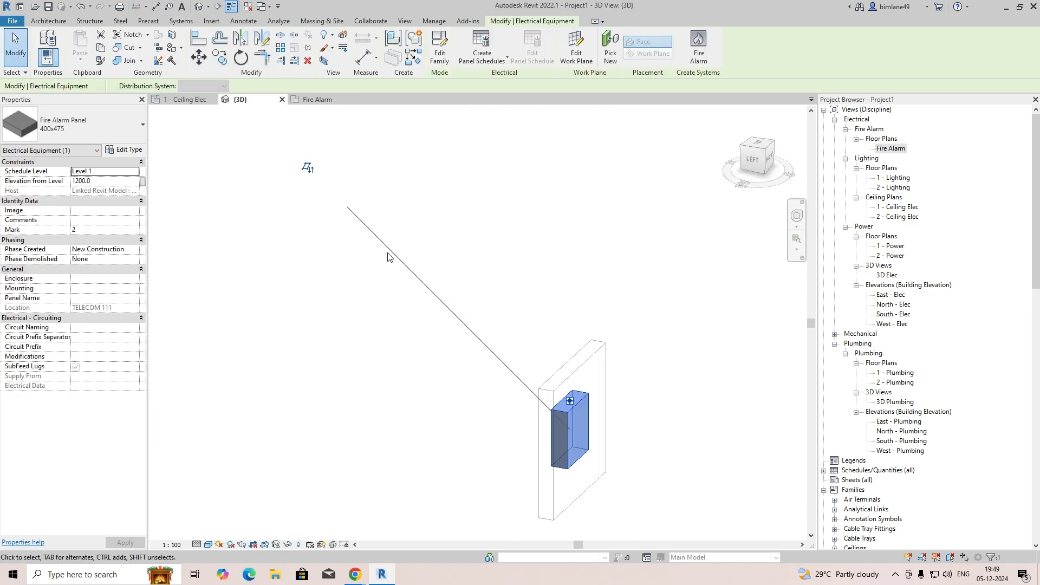
{"action": "left_click", "coordinate": [410, 357]}
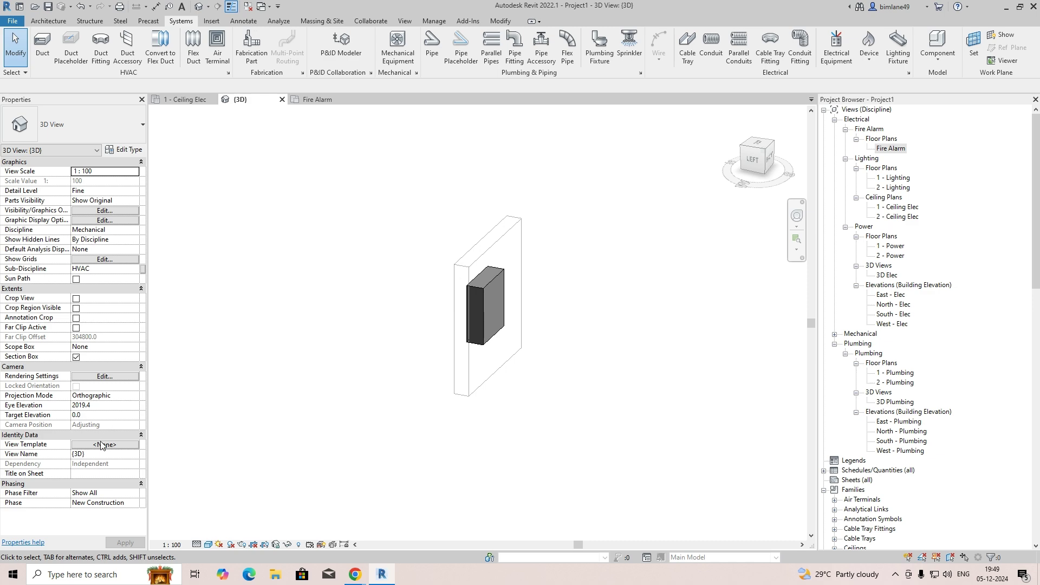
Apply the Architectural Reflected Ceiling Plan view template to the 3D view, and release it by assigning <None>.
{"action": "left_click", "coordinate": [103, 444]}
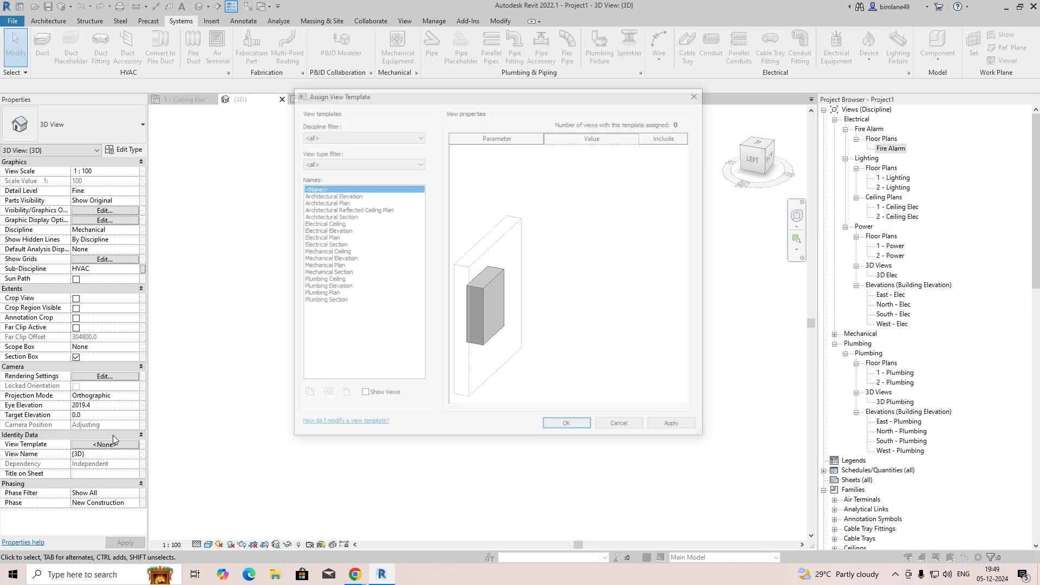
{"action": "left_click", "coordinate": [331, 210]}
{"action": "left_click", "coordinate": [568, 428]}
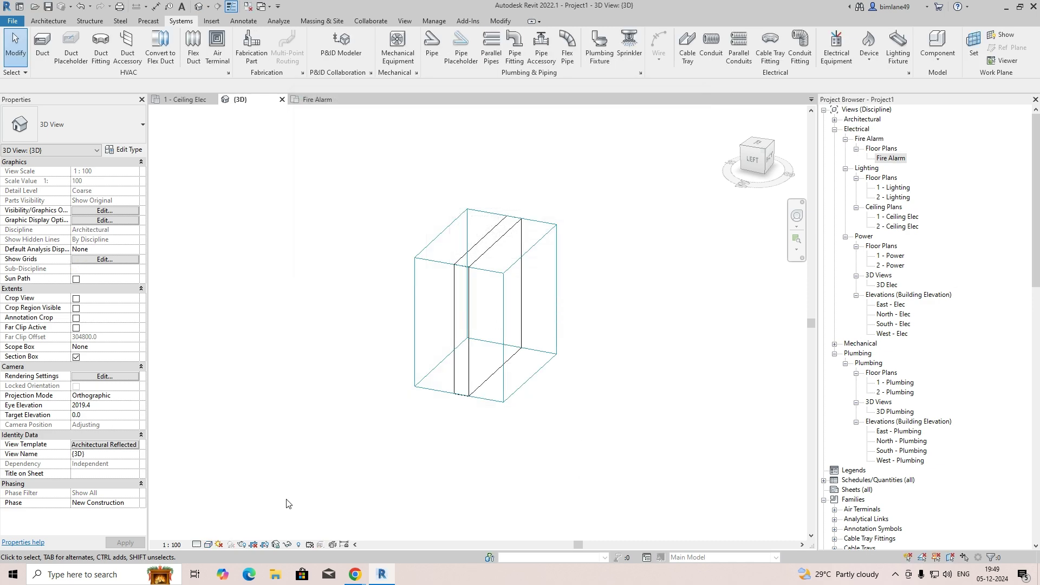
{"action": "left_click", "coordinate": [197, 545]}
{"action": "left_click", "coordinate": [219, 534]}
{"action": "left_click", "coordinate": [114, 444]}
{"action": "left_click", "coordinate": [312, 189]}
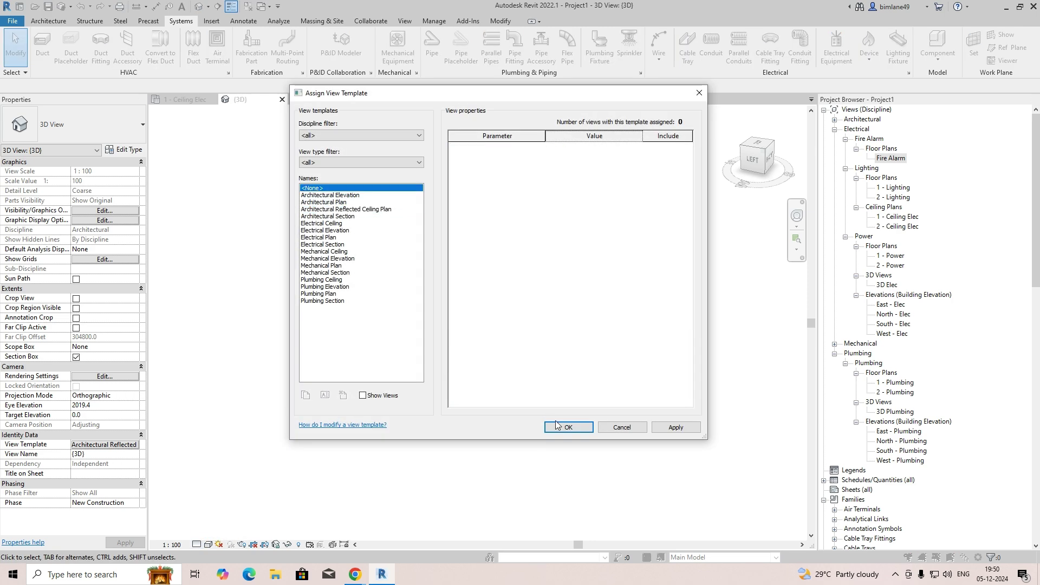
{"action": "left_click", "coordinate": [568, 428]}
Set the 3D view's detail level to Fine and its visual style to Shaded.
{"action": "left_click", "coordinate": [197, 545]}
{"action": "left_click", "coordinate": [214, 533]}
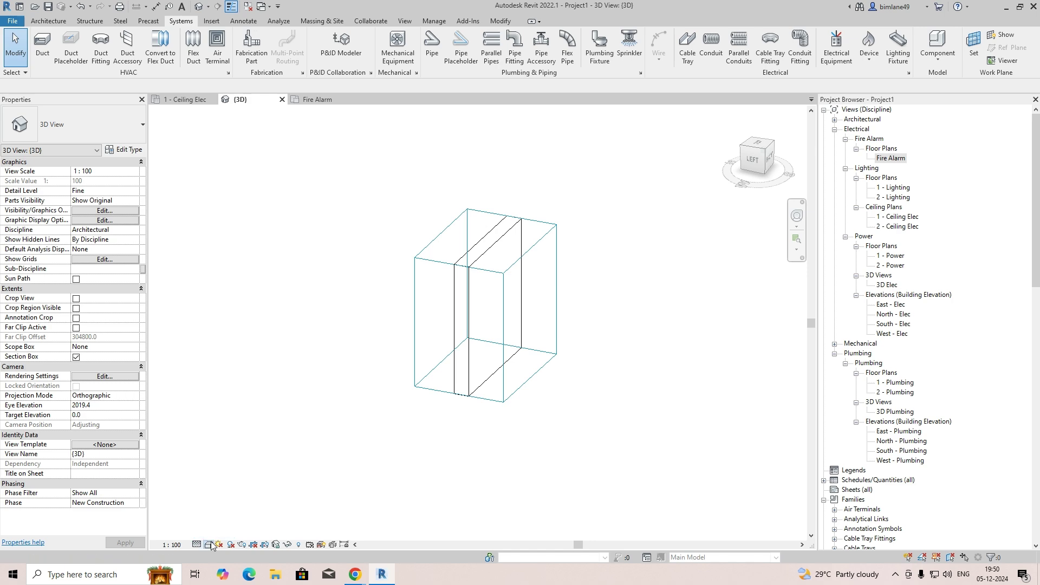
{"action": "left_click", "coordinate": [208, 545]}
{"action": "left_click", "coordinate": [227, 511]}
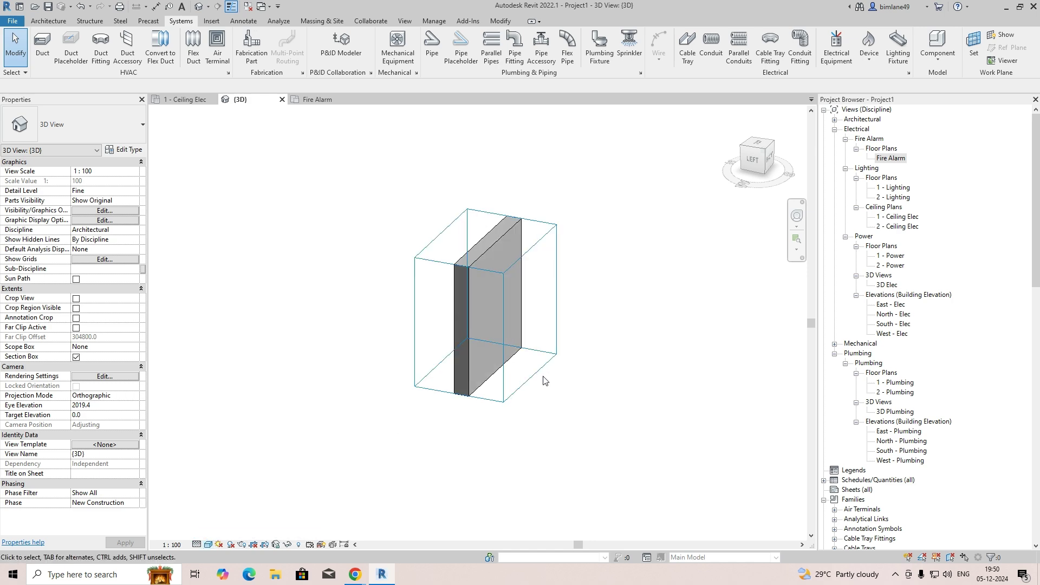
Extend one side of the 3D section box to reach the opposite wall and select the wall-mounted fire alarm panel.
{"action": "left_click", "coordinate": [528, 346]}
{"action": "left_click_drag", "start_coordinate": [530, 313], "coordinate": [739, 350]}
{"action": "middle_click_drag", "start_coordinate": [482, 382], "coordinate": [490, 352], "text": "shift"}
{"action": "left_click", "coordinate": [492, 354]}
{"action": "mouse_move", "coordinate": [438, 457]}
{"action": "middle_mouse_down", "text": "shift"}
{"action": "mouse_move", "coordinate": [378, 455]}
{"action": "mouse_move", "coordinate": [428, 463]}
{"action": "middle_mouse_up", "text": "shift"}
{"action": "left_click", "coordinate": [428, 463]}
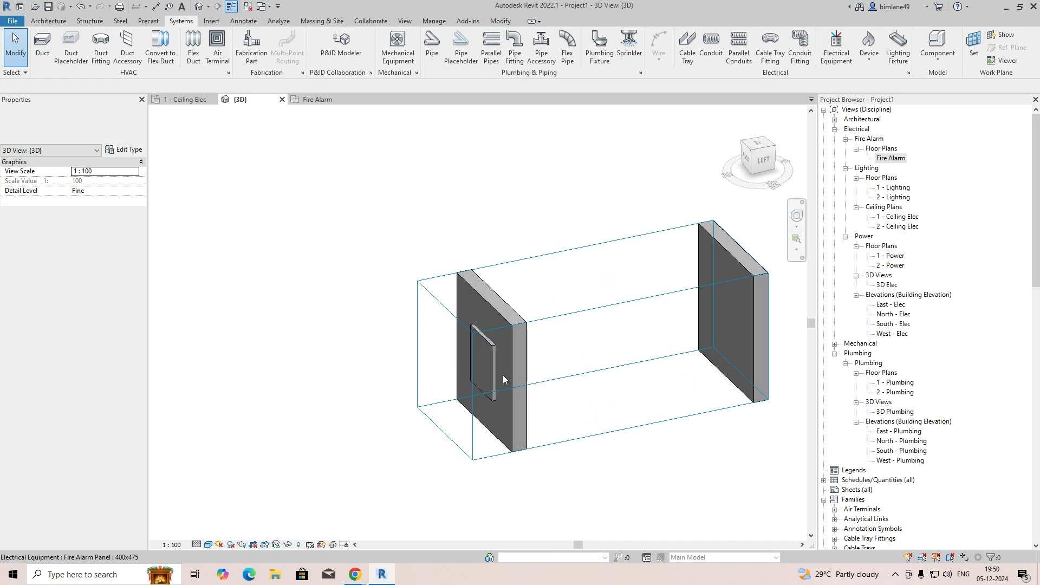
{"action": "scroll", "coordinate": [494, 379], "scroll_direction": "up", "scroll_amount": 3}
{"action": "left_click", "coordinate": [485, 368]}
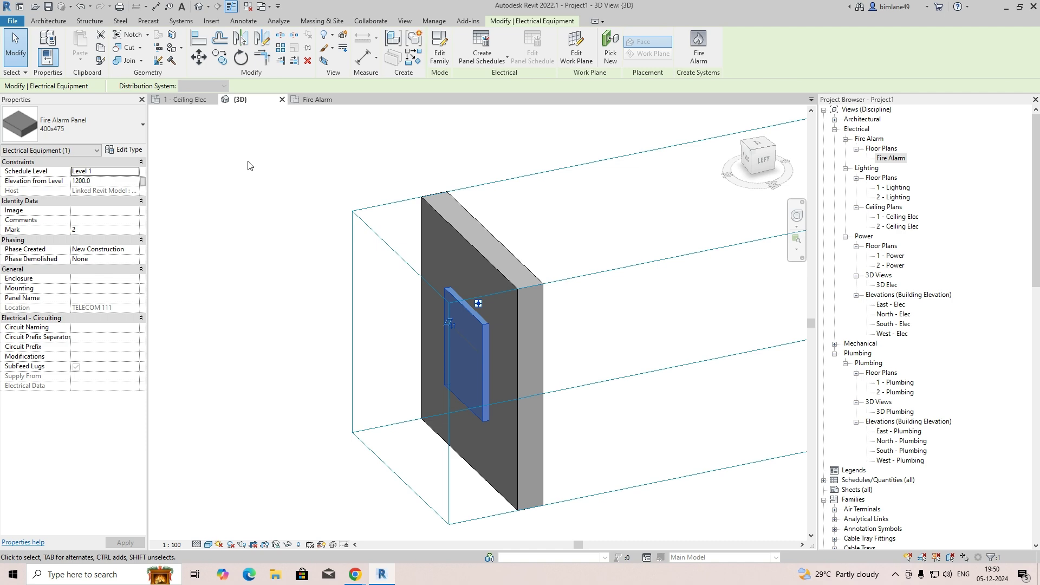
Reselect the fire alarm panel in the Fire Alarm floor plan and choose its 400x475 type.
{"action": "left_click", "coordinate": [318, 99]}
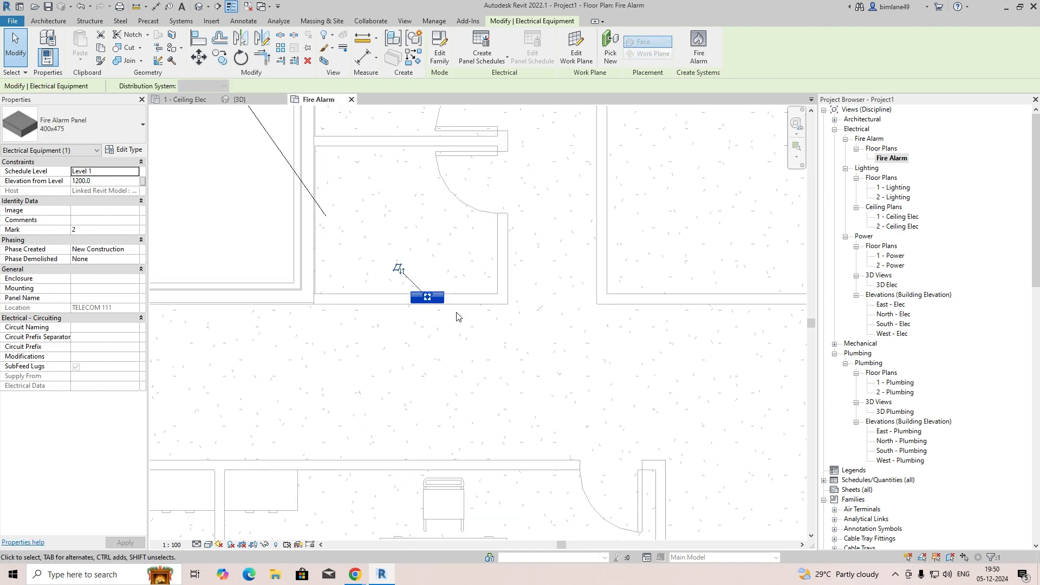
{"action": "key", "text": "Escape"}
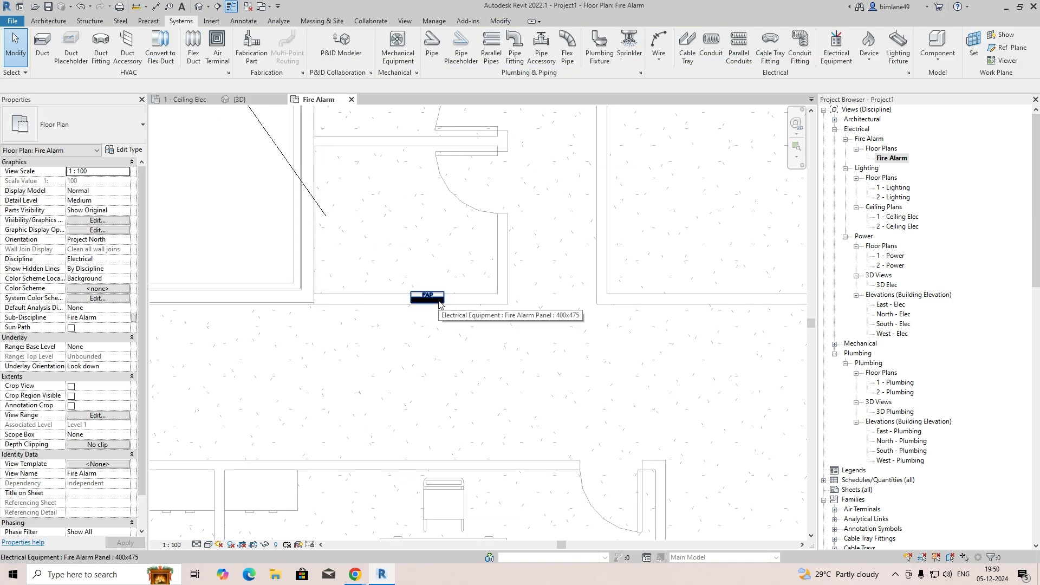
{"action": "left_click_drag", "start_coordinate": [265, 255], "coordinate": [506, 379]}
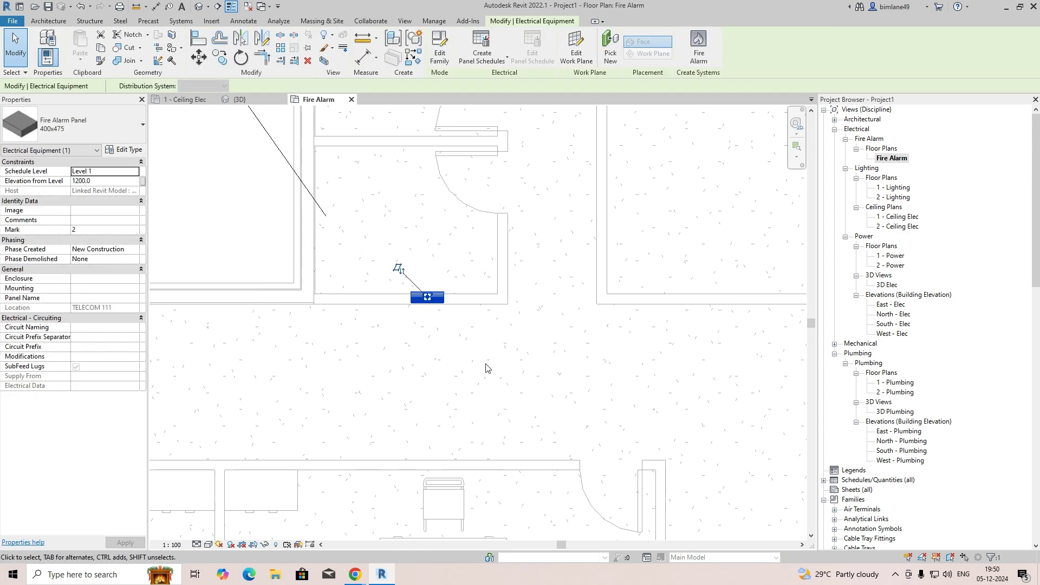
{"action": "left_click", "coordinate": [91, 128]}
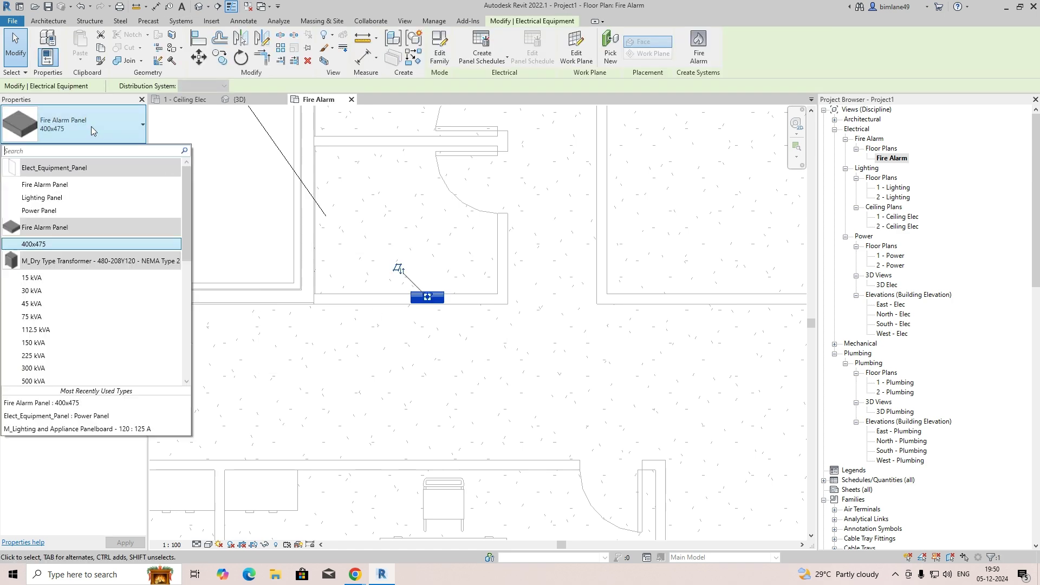
{"action": "left_click", "coordinate": [48, 247]}
{"action": "scroll", "coordinate": [427, 296], "scroll_direction": "up", "scroll_amount": 2}
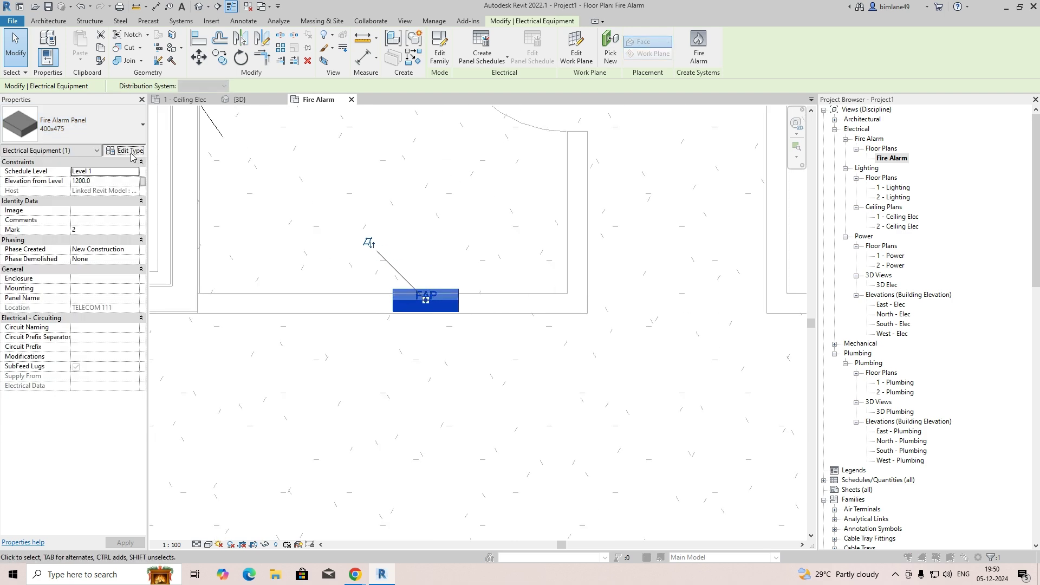
Duplicate the selected fire alarm panel's type as 600x600, open its Type Mark for editing, and accept the type properties.
{"action": "left_click", "coordinate": [128, 150]}
{"action": "left_click", "coordinate": [601, 161]}
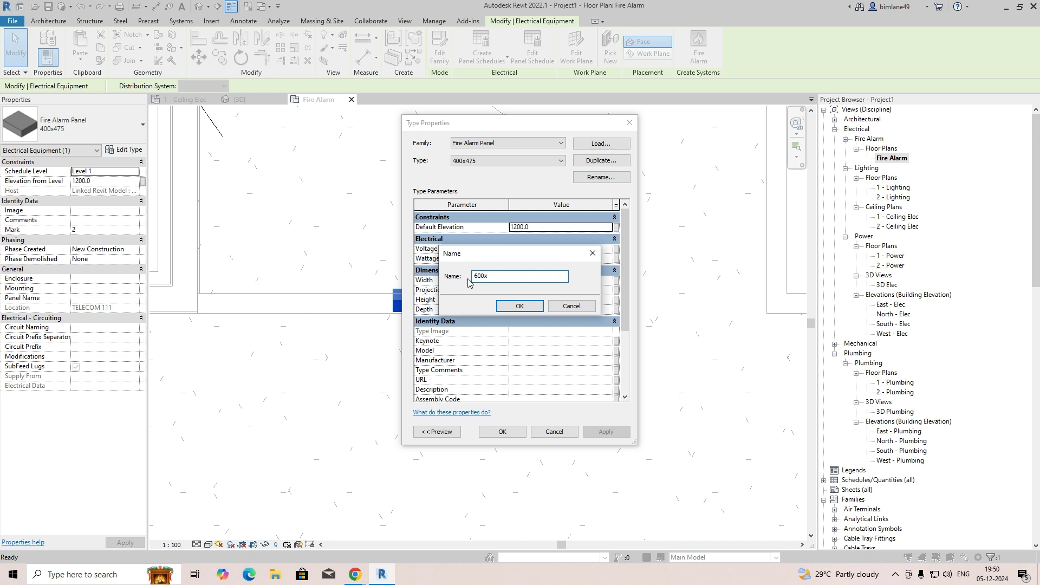
{"action": "type", "text": "600x600"}
{"action": "left_click", "coordinate": [519, 306]}
{"action": "scroll", "coordinate": [510, 338], "scroll_direction": "down", "scroll_amount": 3}
{"action": "left_click", "coordinate": [512, 364]}
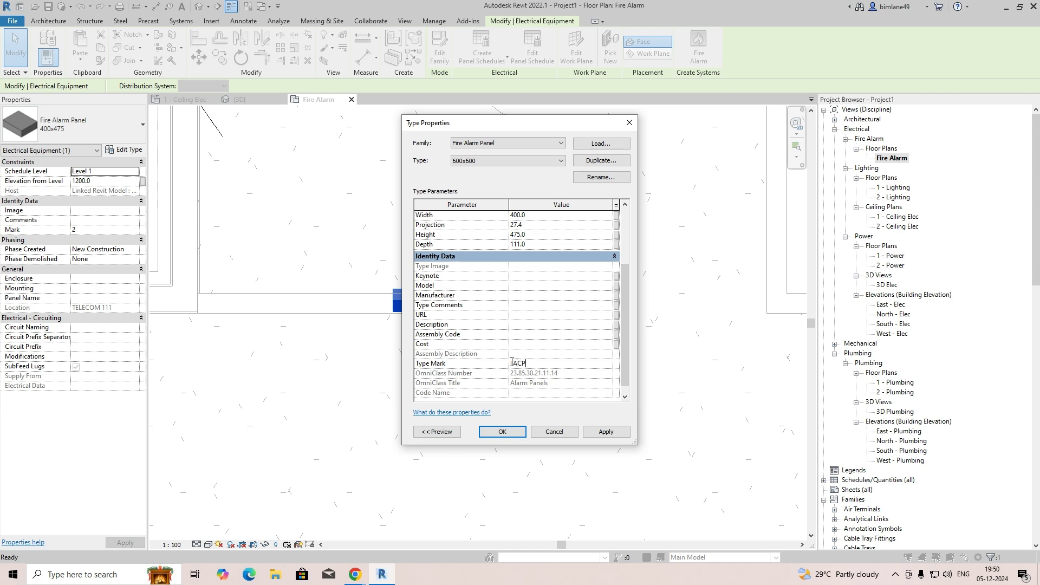
{"action": "left_click", "coordinate": [513, 436]}
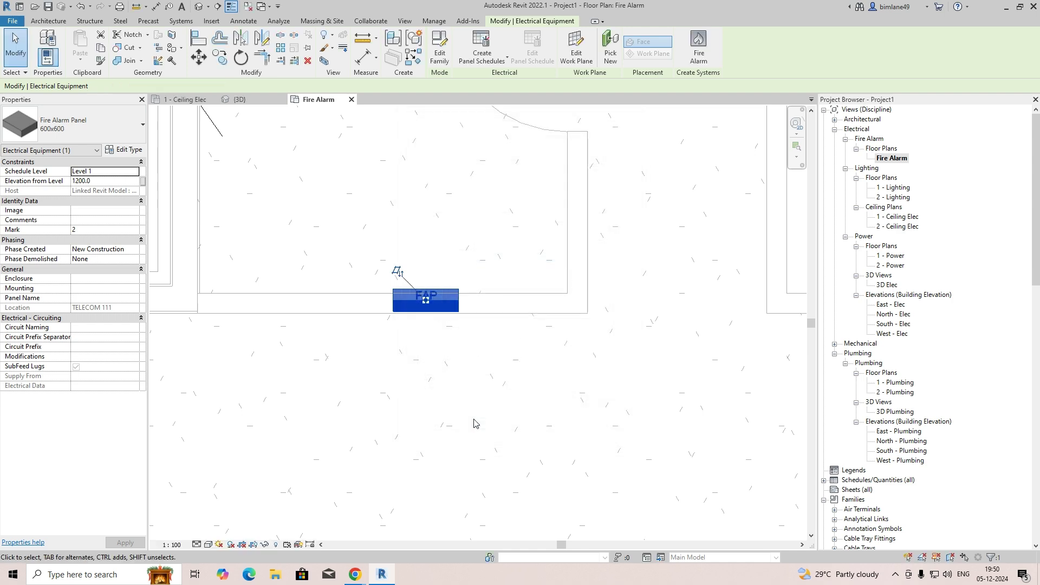
Return to the 3D view, set its visual style to Shaded, and select the 600x600 fire alarm panel to check it.
{"action": "left_click", "coordinate": [487, 418]}
{"action": "left_click", "coordinate": [237, 102]}
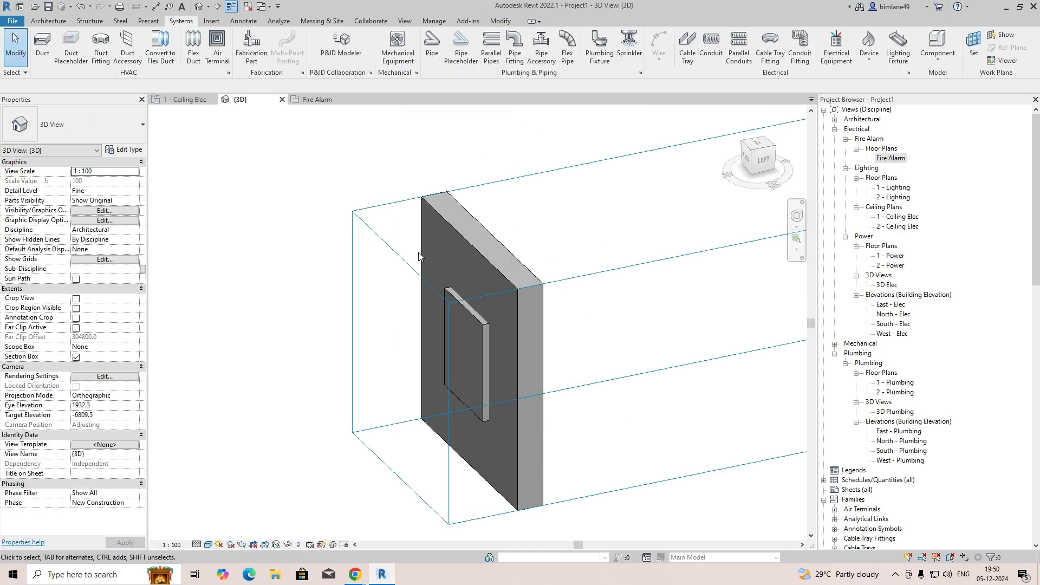
{"action": "left_click", "coordinate": [208, 544]}
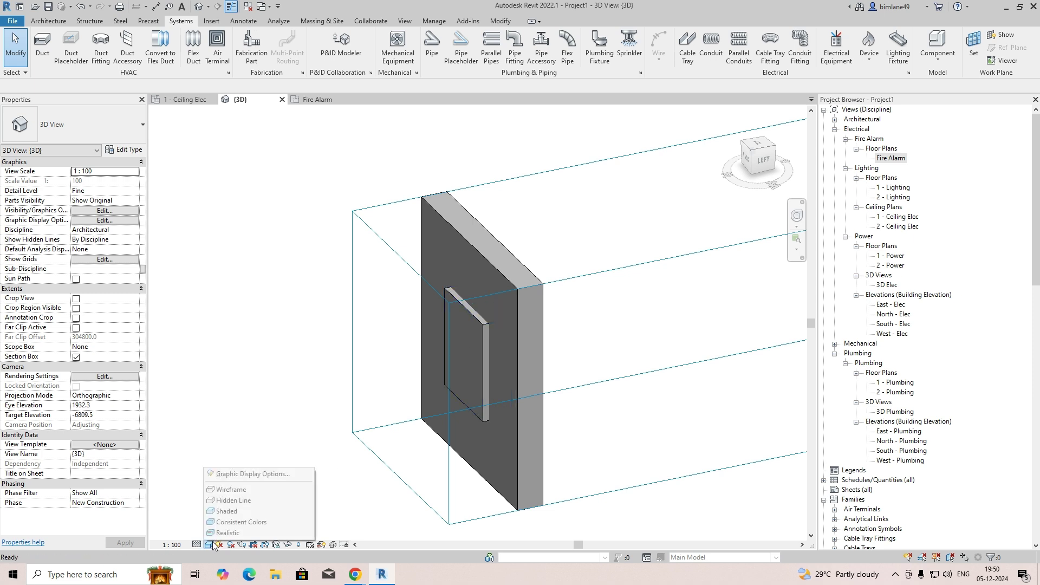
{"action": "left_click", "coordinate": [230, 511]}
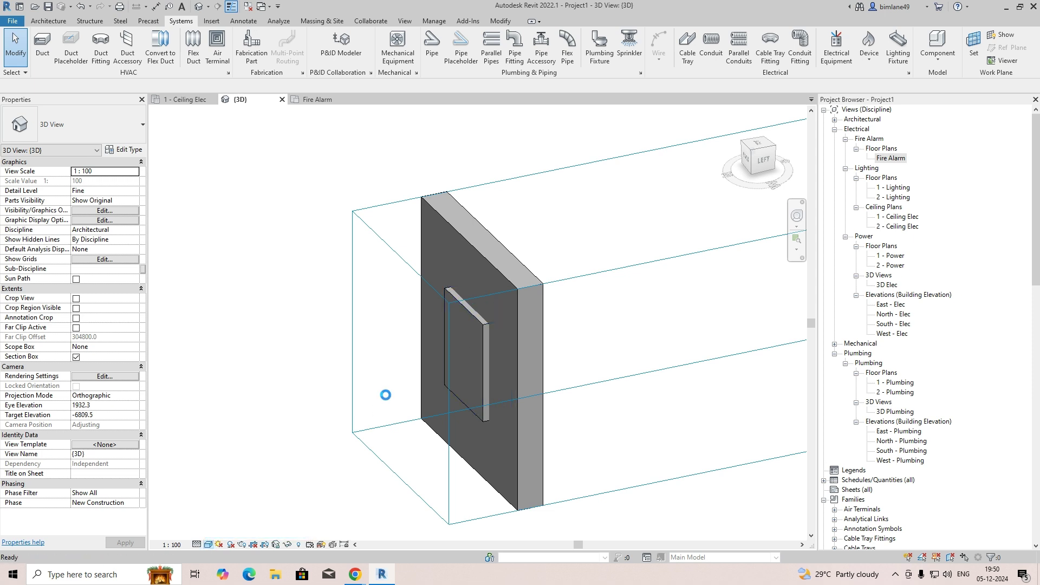
{"action": "left_click", "coordinate": [482, 362]}
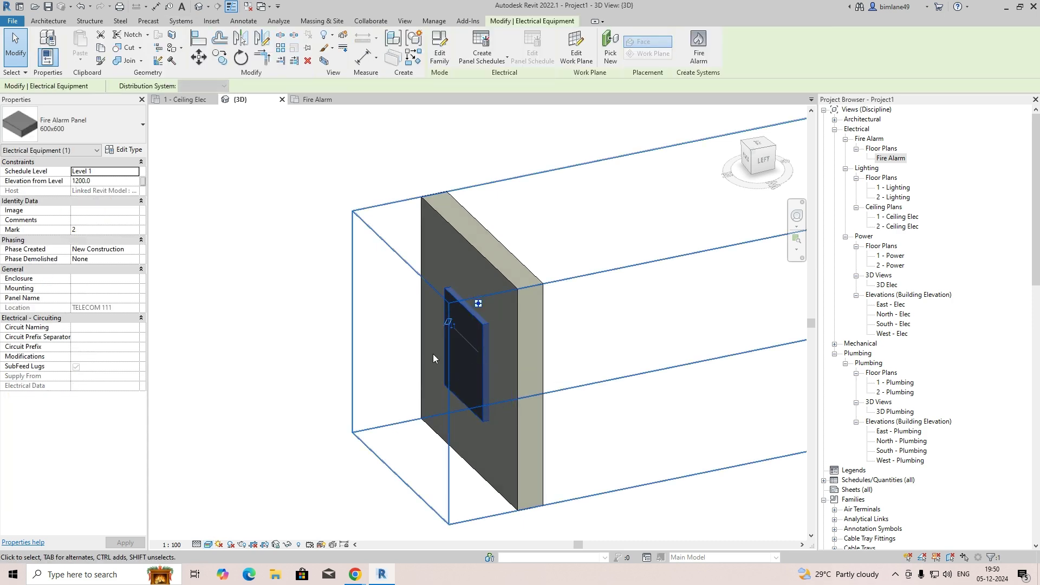
{"action": "key", "text": "Escape"}
Place an ELE-ITT-ECS_Racks telephone device of type ICT in the TELECOM room in the 1 - Ceiling Elec plan.
{"action": "left_click", "coordinate": [184, 99]}
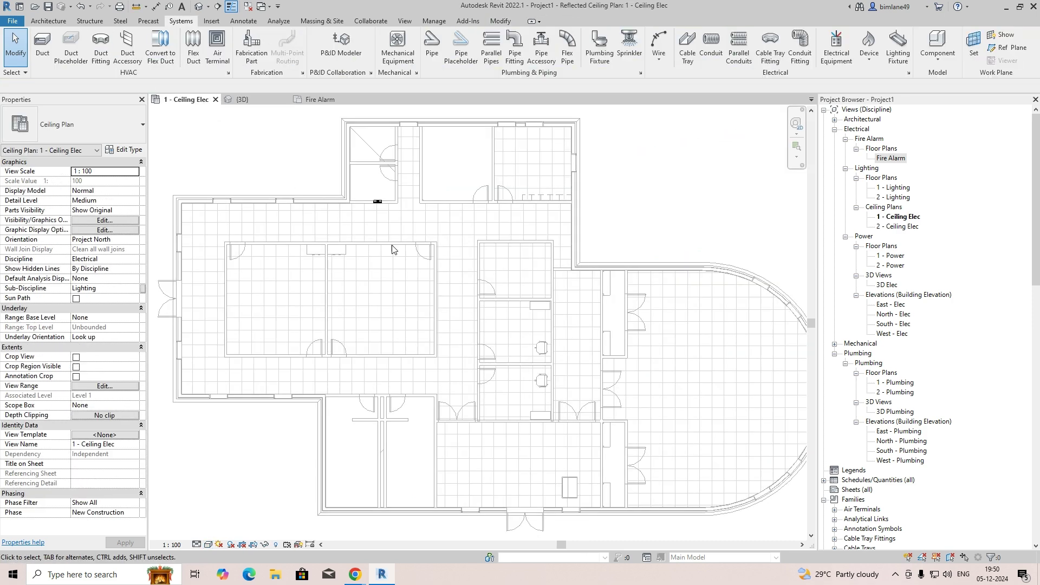
{"action": "scroll", "coordinate": [395, 187], "scroll_direction": "up", "scroll_amount": 3}
{"action": "scroll", "coordinate": [378, 215], "scroll_direction": "down", "scroll_amount": 3}
{"action": "scroll", "coordinate": [371, 227], "scroll_direction": "up", "scroll_amount": 1}
{"action": "middle_click_drag", "start_coordinate": [413, 240], "coordinate": [469, 218]}
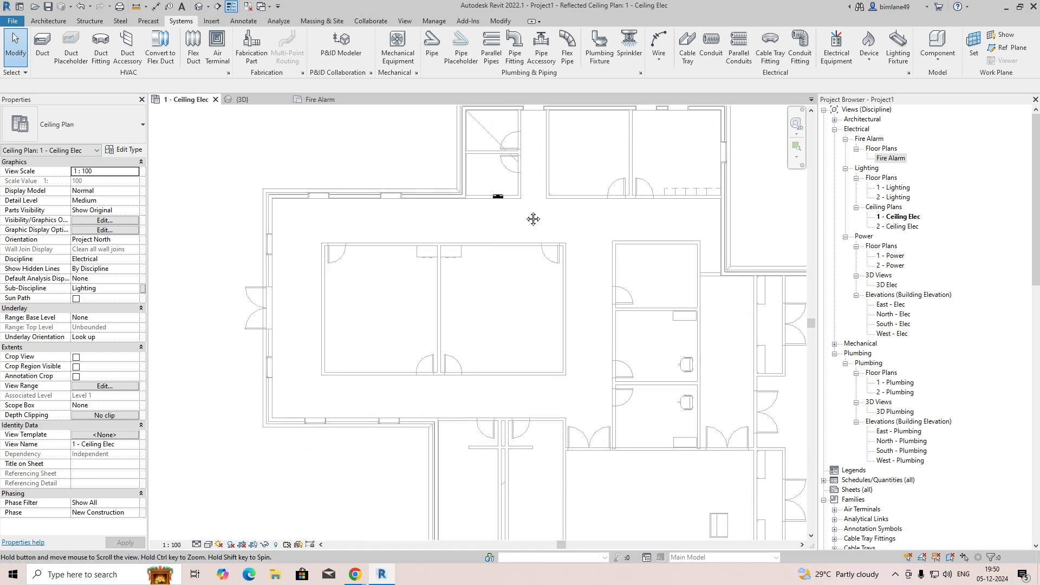
{"action": "left_click", "coordinate": [870, 64]}
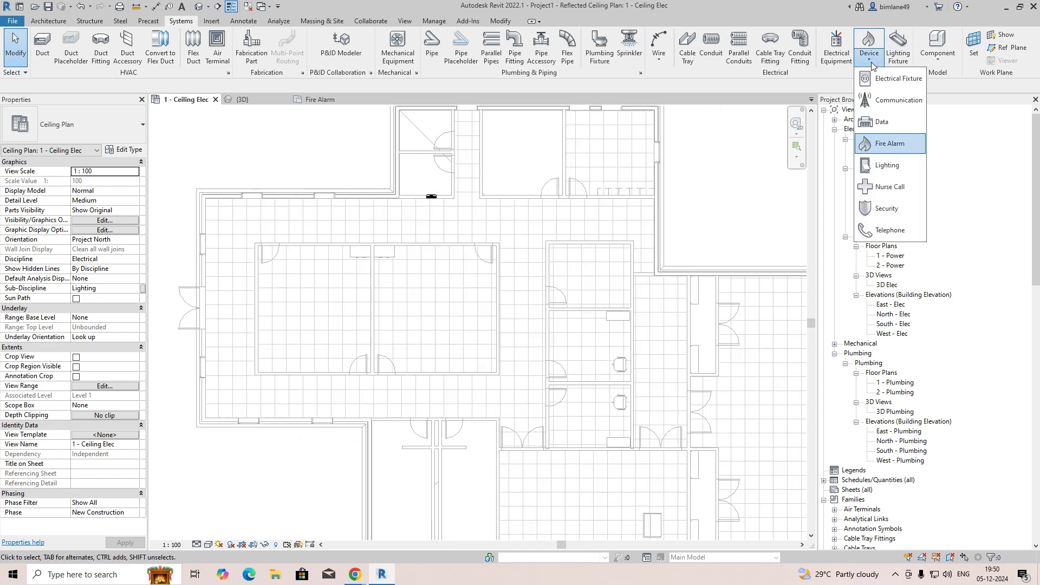
{"action": "left_click", "coordinate": [888, 230]}
{"action": "scroll", "coordinate": [408, 173], "scroll_direction": "up", "scroll_amount": 3}
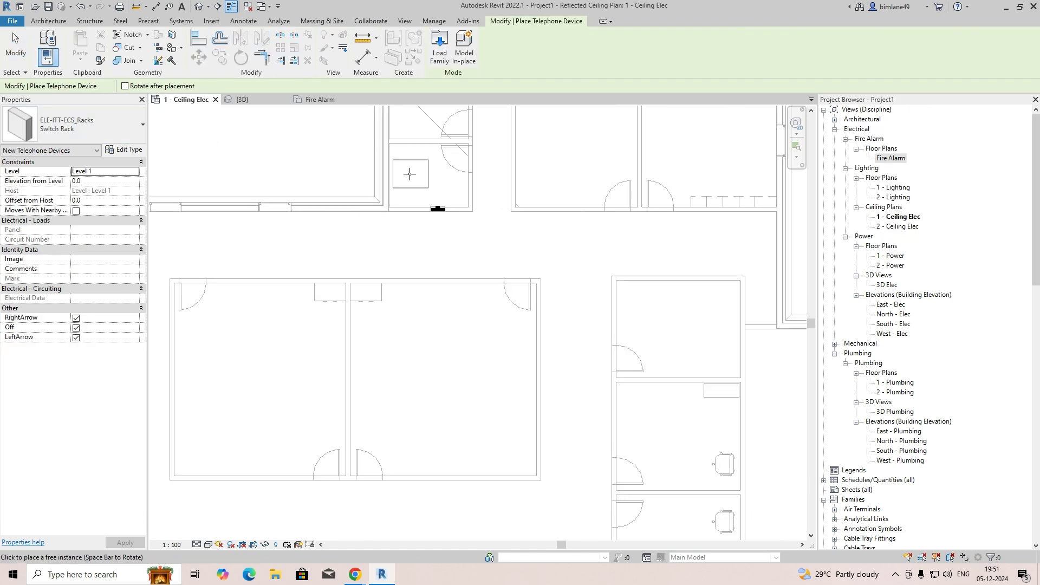
{"action": "left_click", "coordinate": [82, 124]}
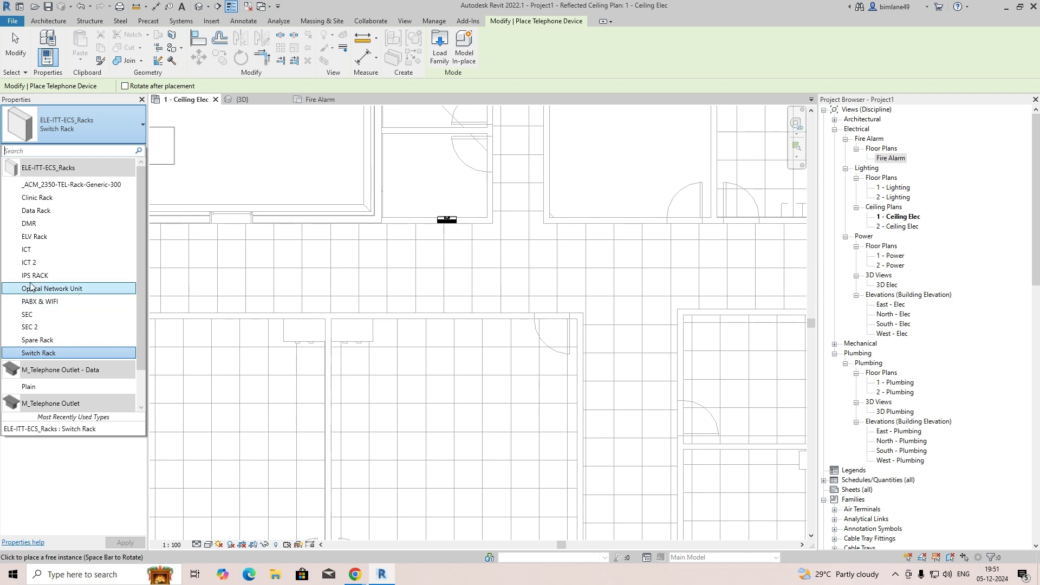
{"action": "left_click", "coordinate": [27, 250]}
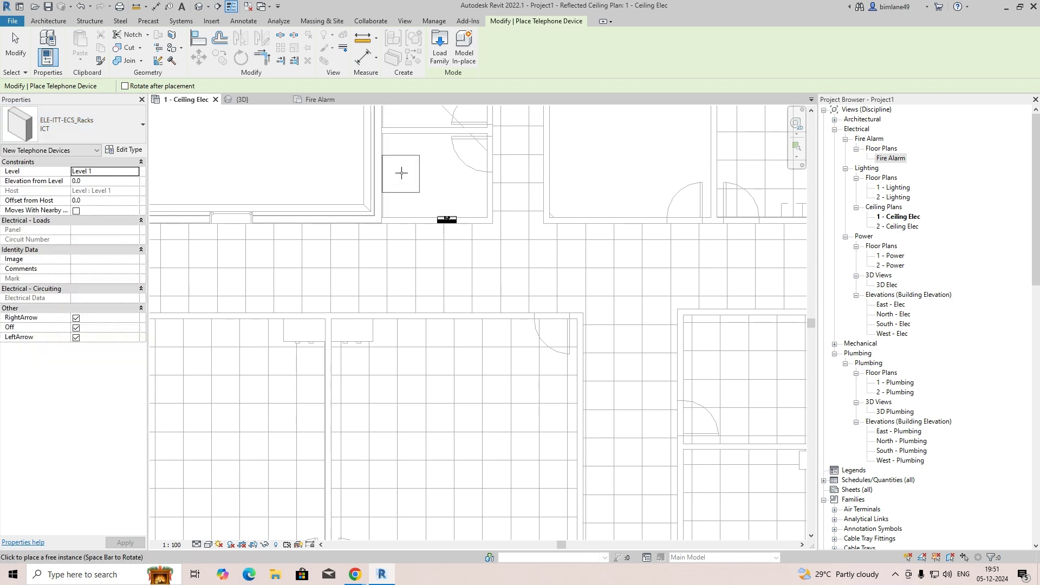
{"action": "key", "text": "Escape"}
Isolate the ICT rack and the fire alarm panel in a 3D section box and view them from another angle.
{"action": "left_click_drag", "start_coordinate": [319, 142], "coordinate": [465, 244]}
{"action": "left_click", "coordinate": [323, 61]}
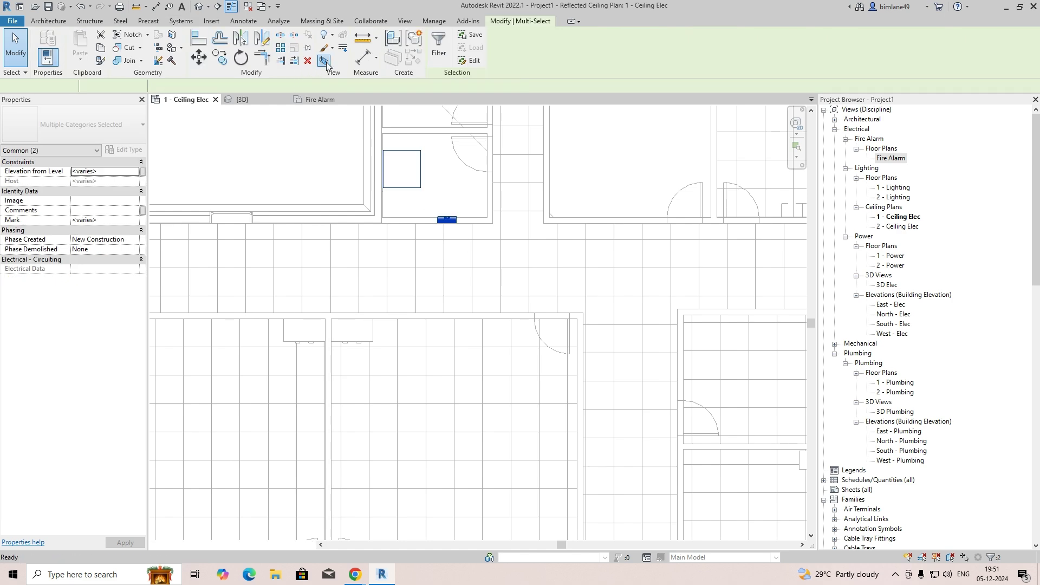
{"action": "middle_click_drag", "start_coordinate": [454, 305], "coordinate": [723, 364], "text": "shift"}
{"action": "key", "text": "Escape"}
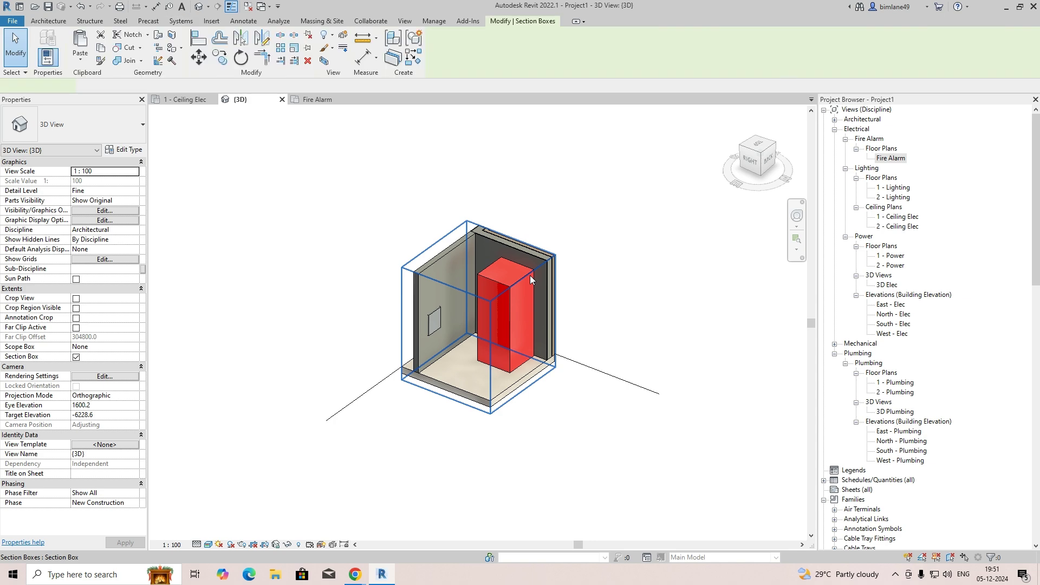
Extend the 3D section box over the neighbouring room and examine the rack and surrounding walls from several angles.
{"action": "left_click", "coordinate": [530, 275]}
{"action": "left_click_drag", "start_coordinate": [522, 335], "coordinate": [631, 401]}
{"action": "middle_click_drag", "start_coordinate": [456, 369], "coordinate": [558, 392], "text": "shift"}
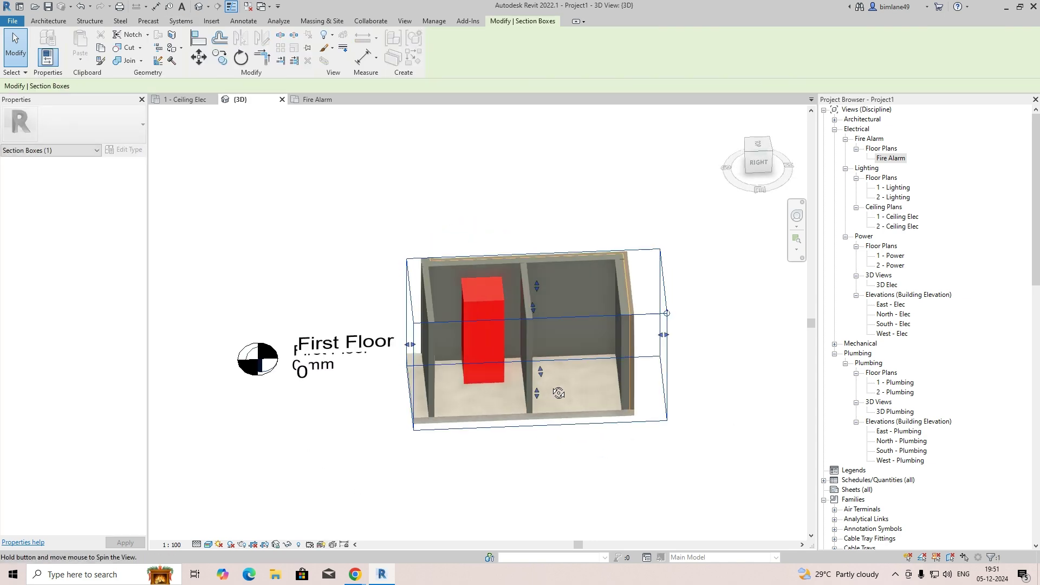
{"action": "middle_click_drag", "start_coordinate": [427, 385], "coordinate": [493, 360], "text": "shift"}
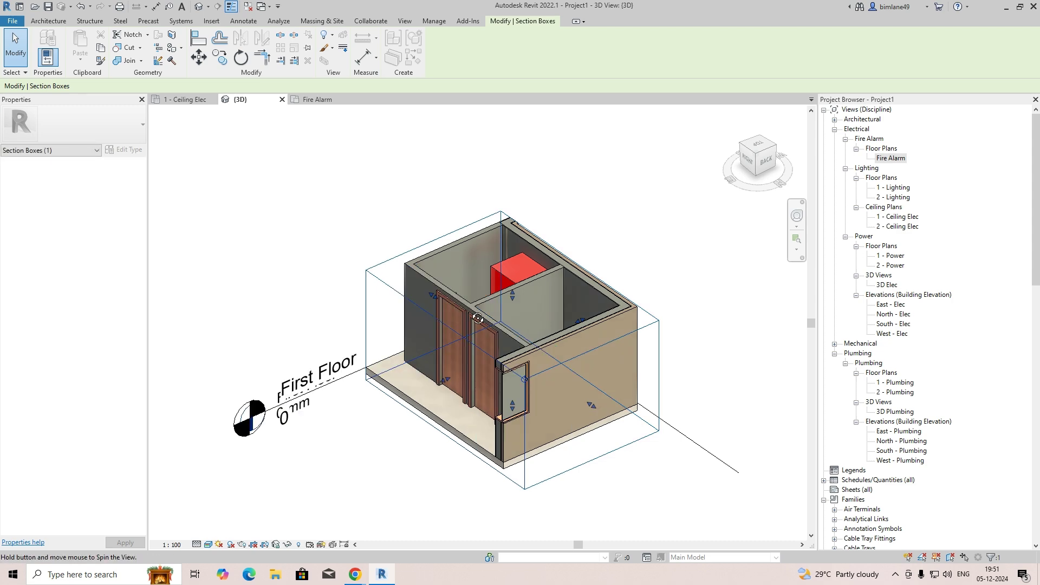
Try placing a similar 600x600 fire alarm panel on the corridor wall above the classroom door in the ceiling plan.
{"action": "left_click", "coordinate": [184, 100]}
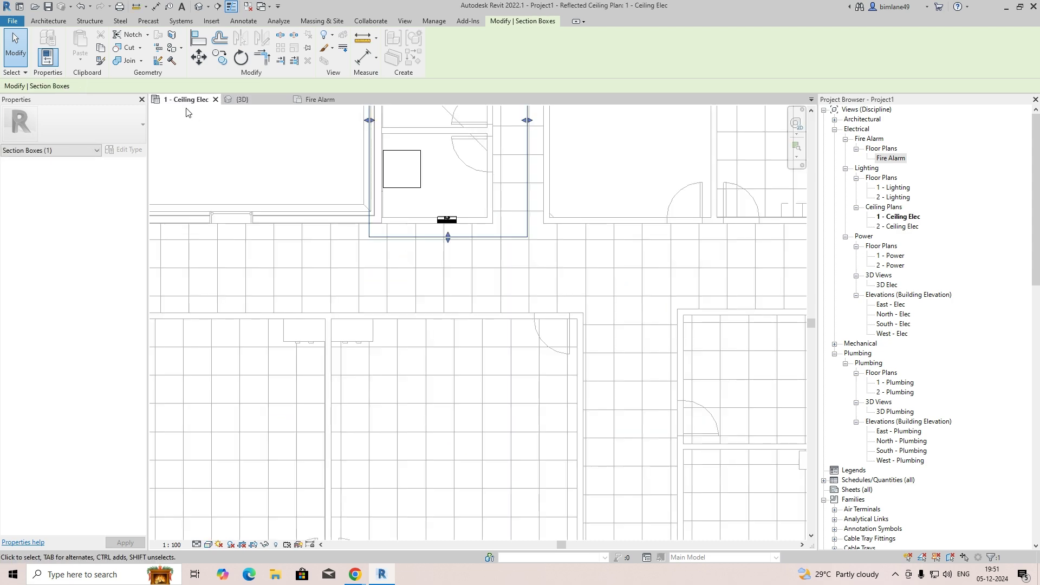
{"action": "left_click", "coordinate": [445, 220]}
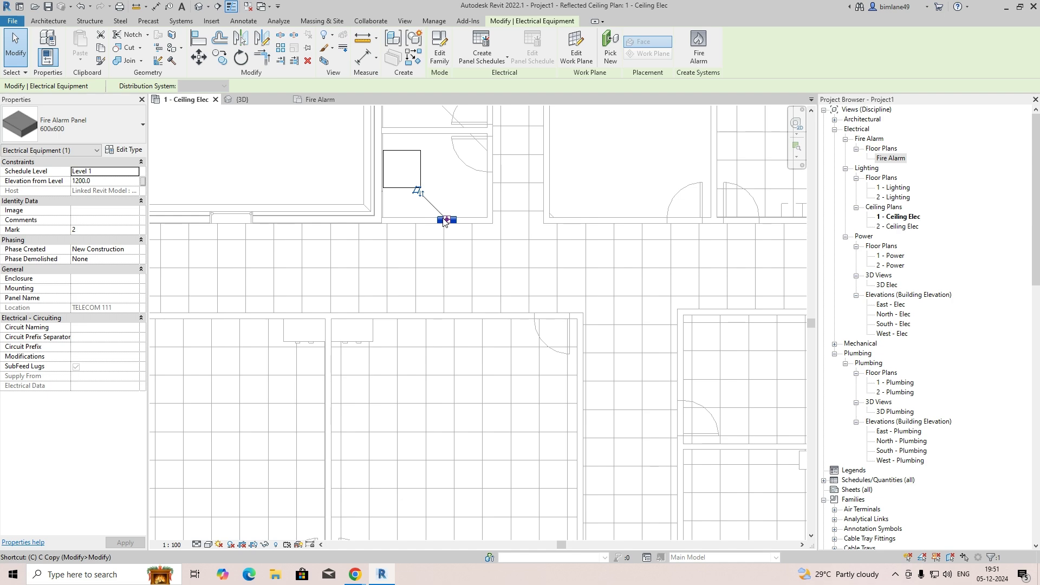
{"action": "key", "text": "c"}
{"action": "key", "text": "s"}
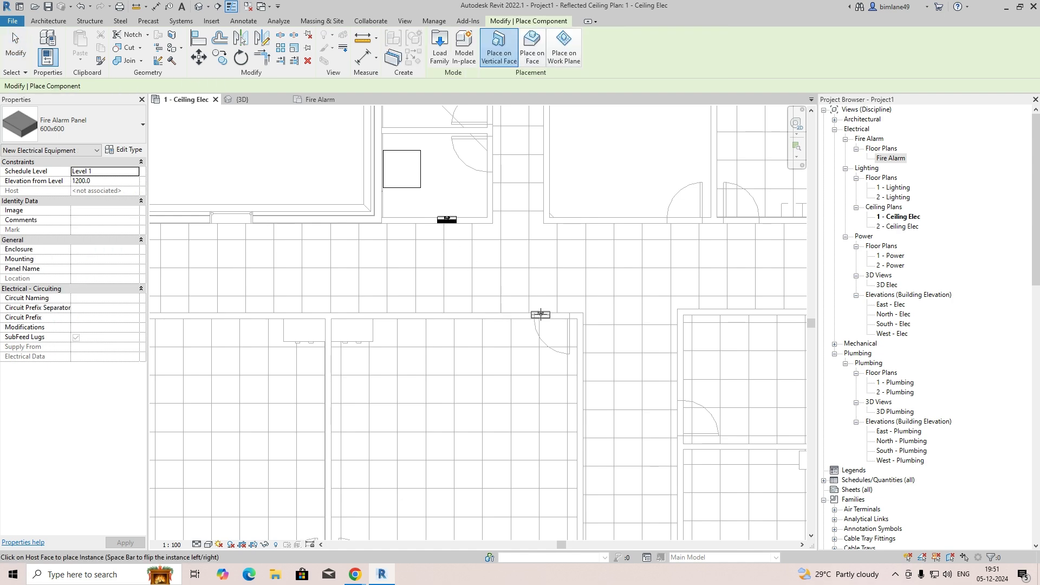
{"action": "left_click", "coordinate": [541, 313]}
{"action": "key", "text": "Escape"}
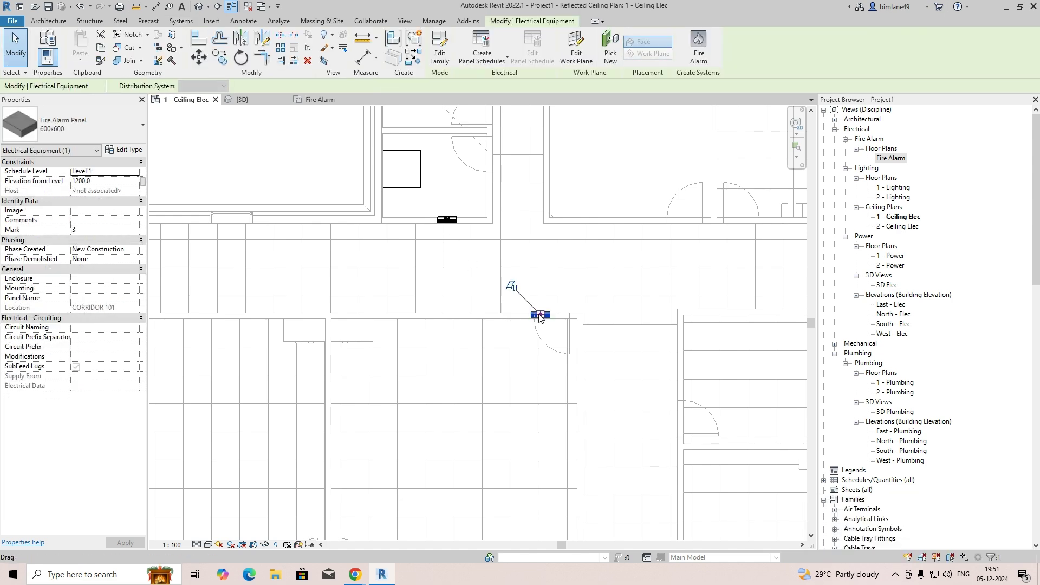
{"action": "key", "text": "Delete"}
In the 1 - Ceiling Elec plan, place a similar 600x600 fire alarm panel on the corridor wall beside the room door.
{"action": "left_click", "coordinate": [447, 220]}
{"action": "key", "text": "c"}
{"action": "key", "text": "s"}
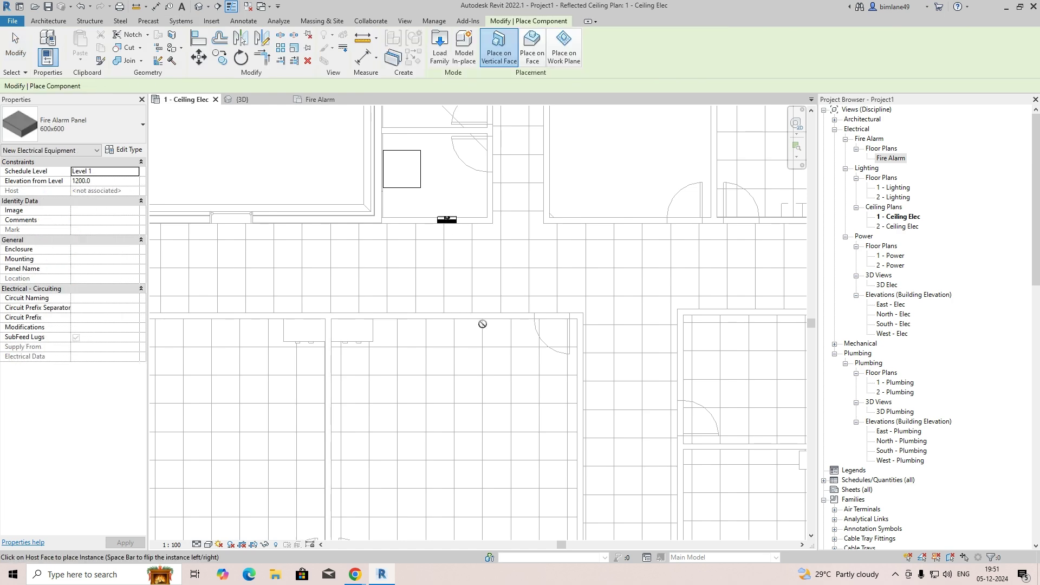
{"action": "scroll", "coordinate": [481, 324], "scroll_direction": "up", "scroll_amount": 3}
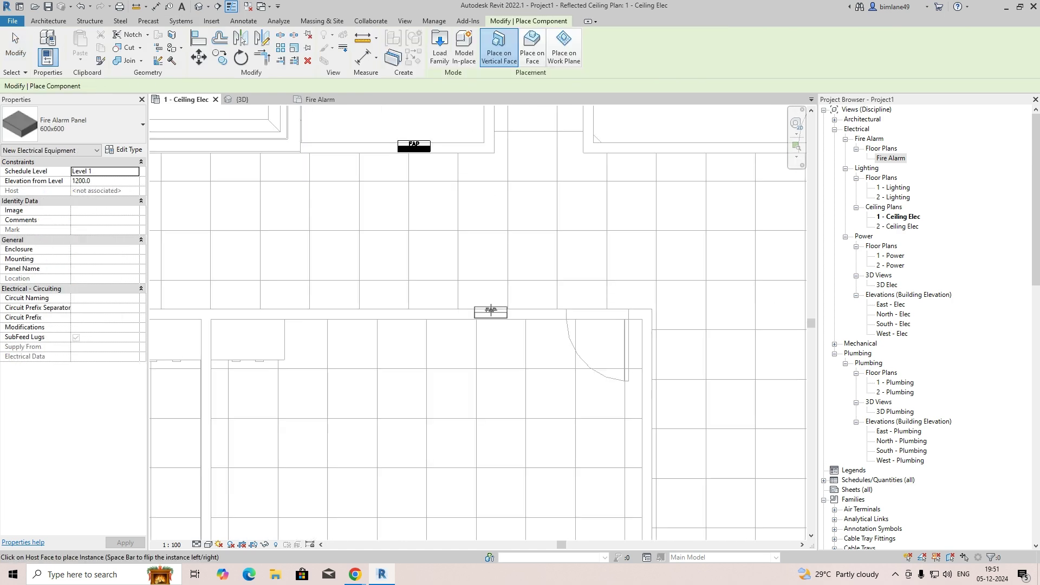
{"action": "left_click", "coordinate": [490, 309]}
{"action": "key", "text": "Escape"}
{"action": "key", "text": "Escape"}
Delete the original fire alarm panel from the TELECOM room wall.
{"action": "scroll", "coordinate": [490, 312], "scroll_direction": "up", "scroll_amount": 1}
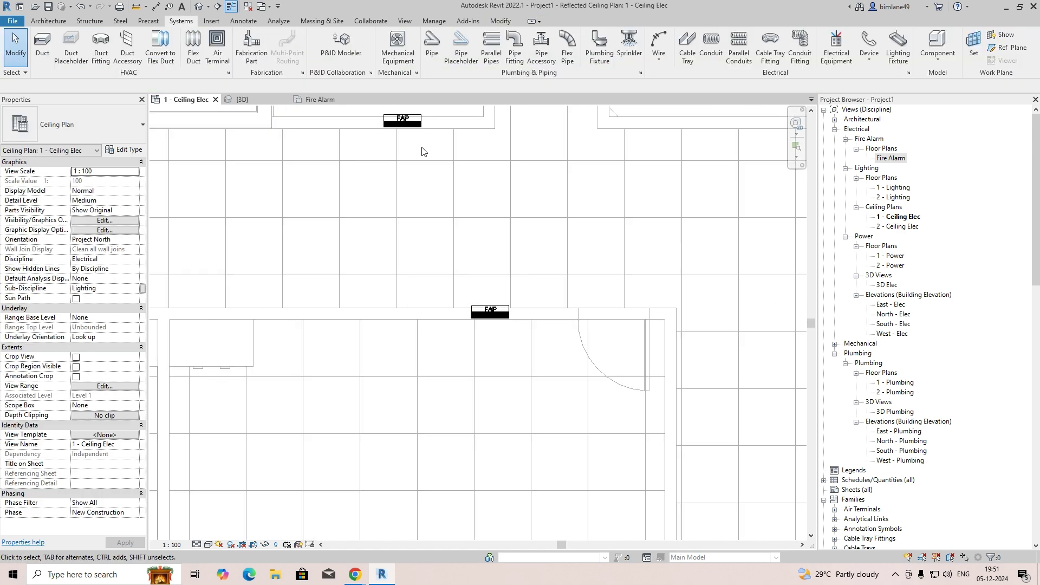
{"action": "left_click", "coordinate": [412, 130]}
{"action": "key", "text": "Escape"}
Isolate the corridor-wall fire alarm panel in a 3D section box and inspect its position on the wall.
{"action": "left_click", "coordinate": [490, 312]}
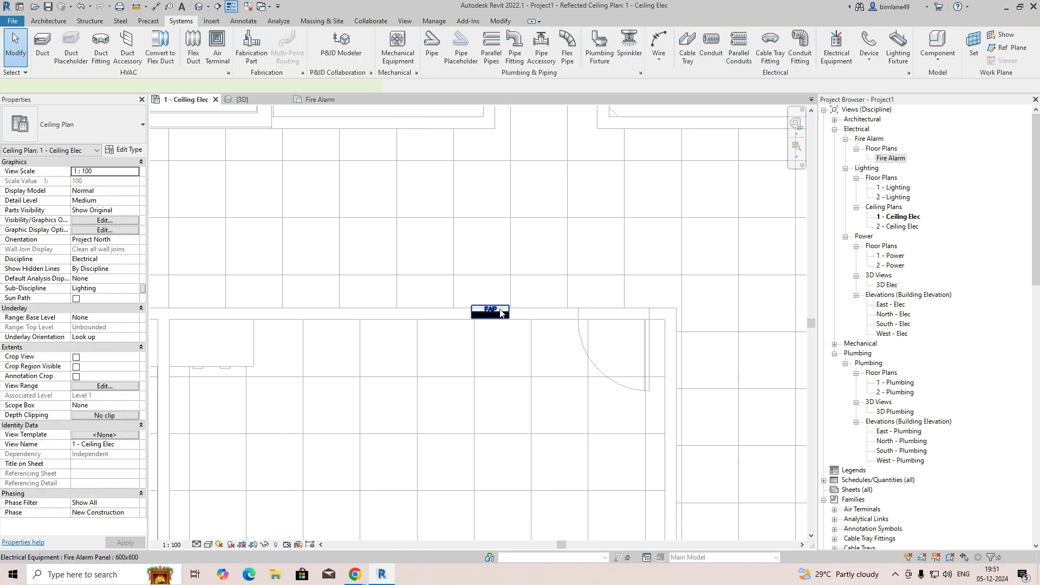
{"action": "key", "text": "Escape"}
{"action": "left_click", "coordinate": [490, 313]}
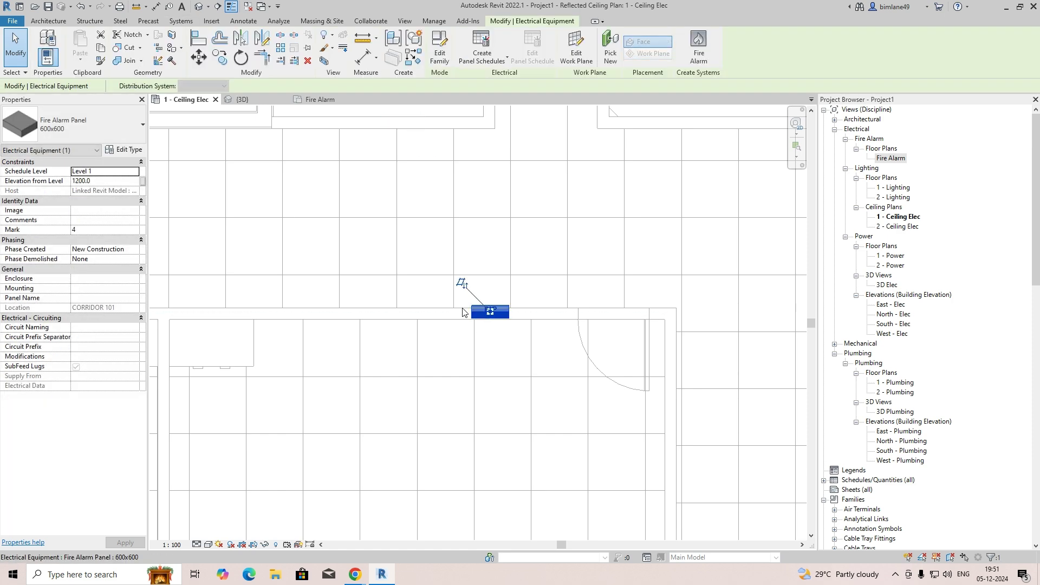
{"action": "left_click", "coordinate": [424, 295]}
{"action": "left_click", "coordinate": [491, 313]}
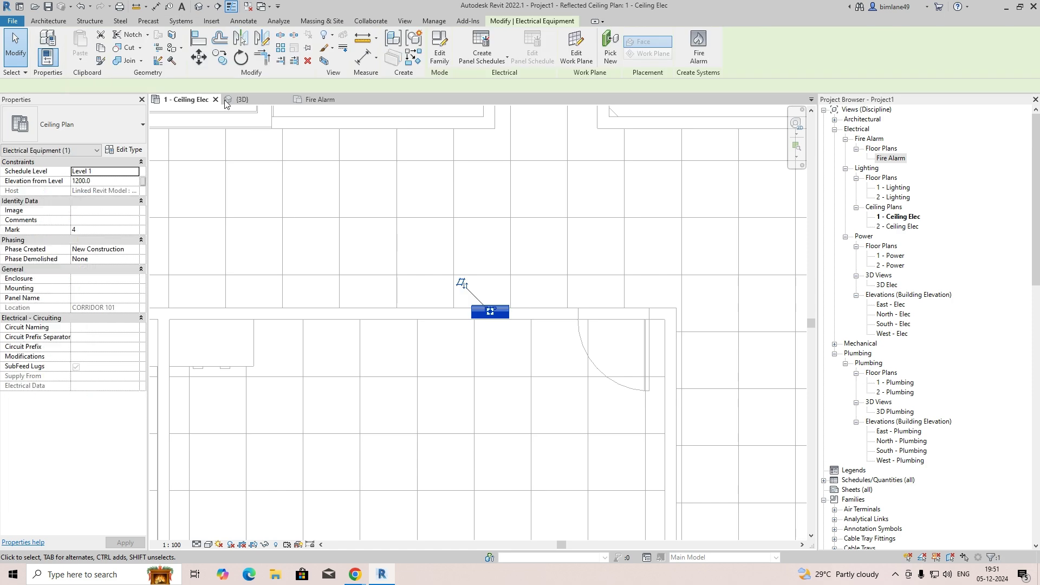
{"action": "left_click", "coordinate": [324, 61]}
{"action": "key", "text": "Escape"}
{"action": "middle_click_drag", "start_coordinate": [346, 337], "coordinate": [450, 352], "text": "shift"}
Start placing a fire alarm device in the 1 - Ceiling Elec plan, with the Standard type of the Smoke Alarm family.
{"action": "left_click", "coordinate": [184, 99]}
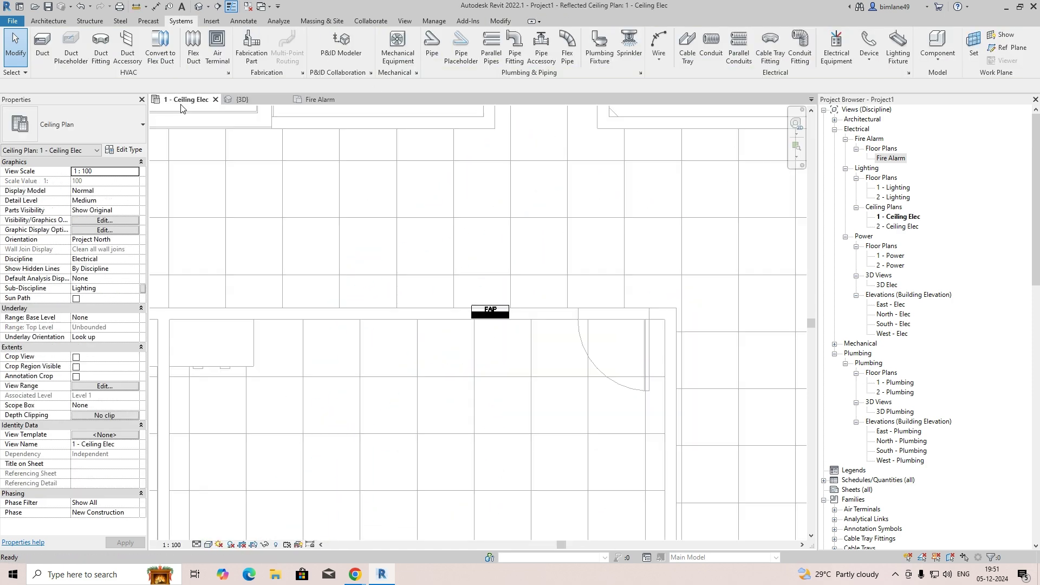
{"action": "scroll", "coordinate": [380, 295], "scroll_direction": "down", "scroll_amount": 3}
{"action": "middle_click_drag", "start_coordinate": [224, 312], "coordinate": [274, 251]}
{"action": "middle_click_drag", "start_coordinate": [313, 324], "coordinate": [327, 353]}
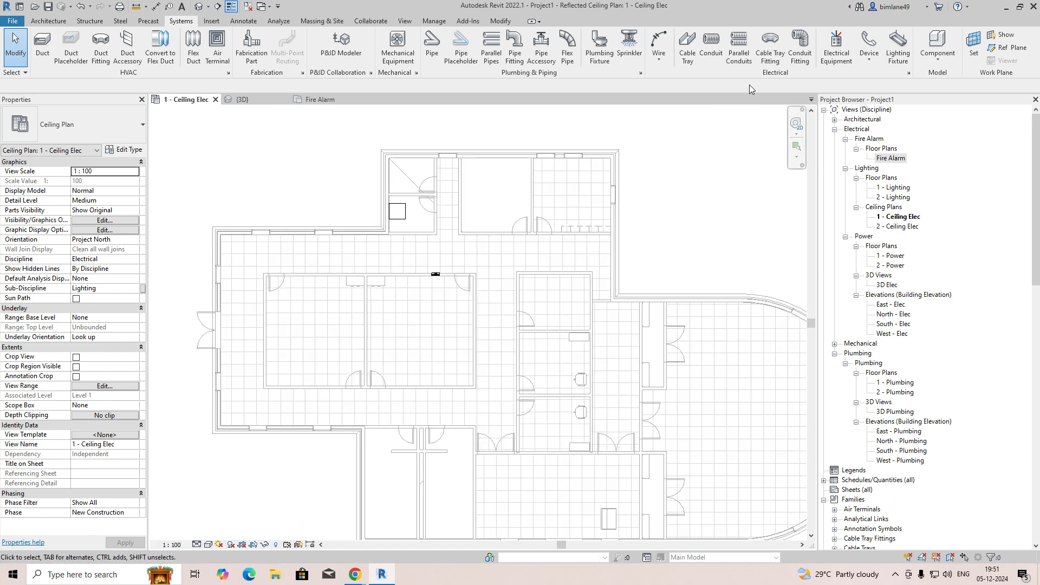
{"action": "left_click", "coordinate": [869, 58]}
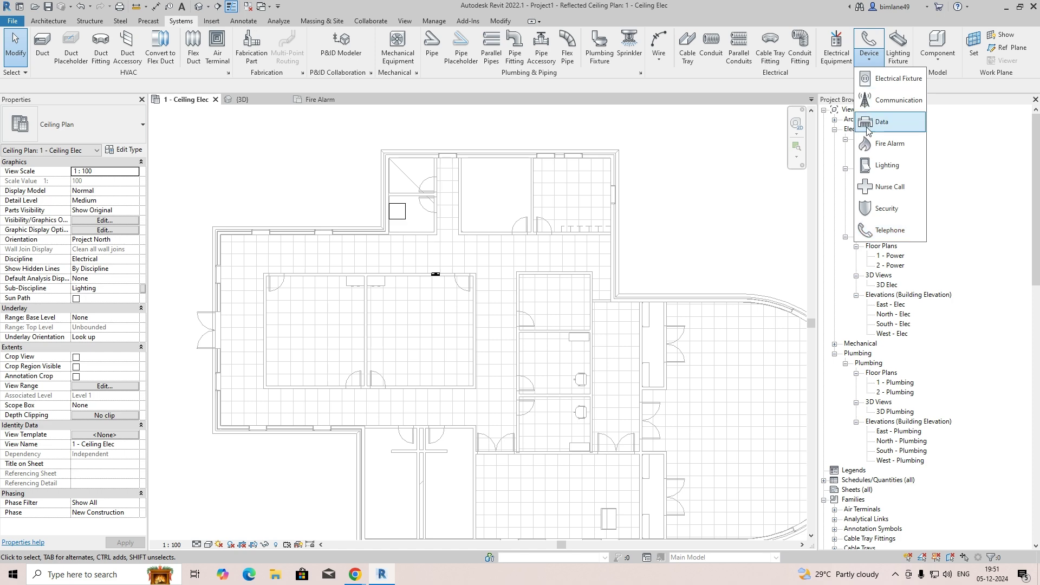
{"action": "left_click", "coordinate": [888, 144]}
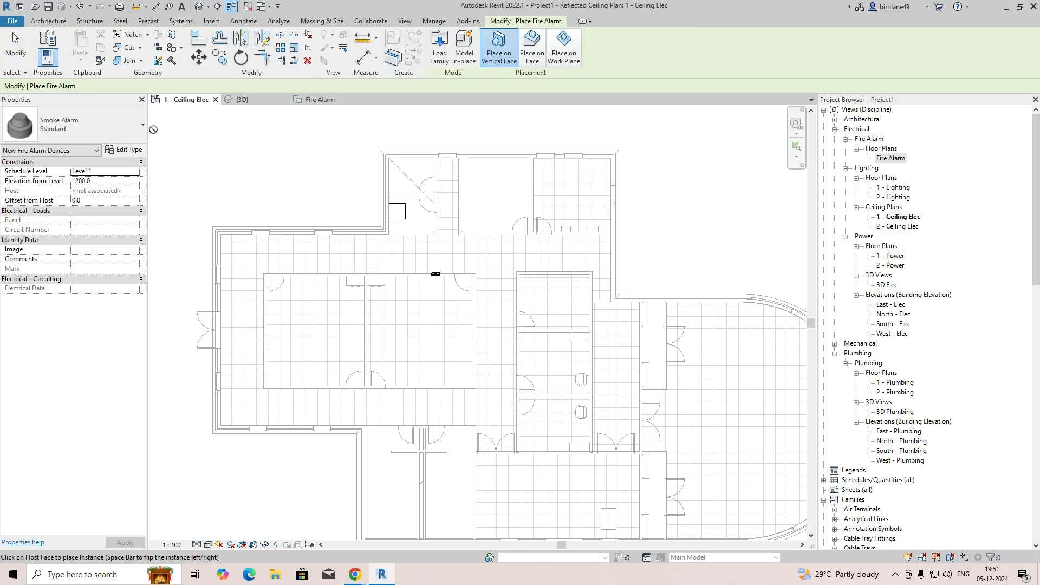
{"action": "left_click", "coordinate": [112, 127]}
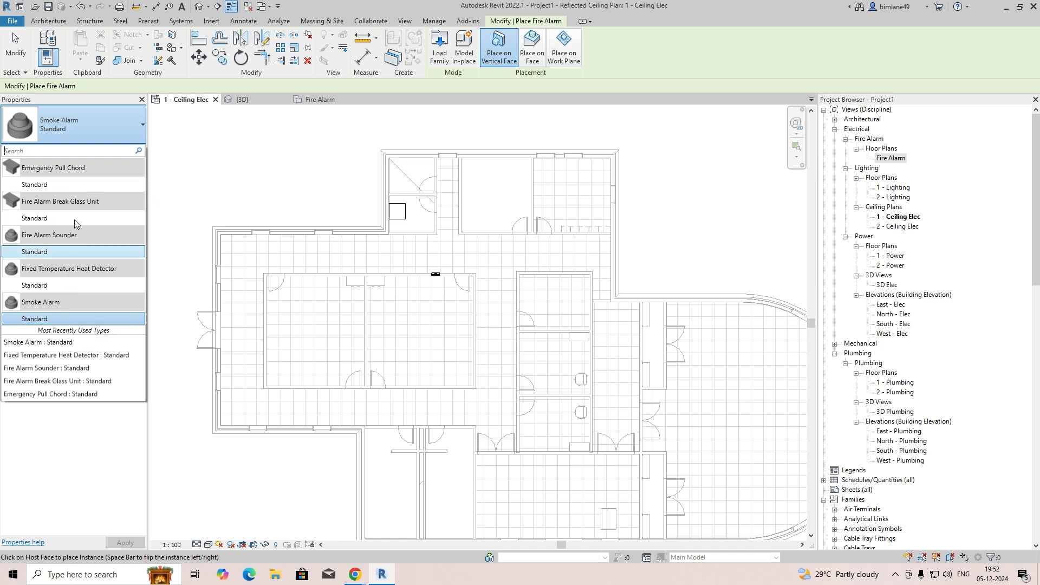
{"action": "left_click", "coordinate": [42, 319]}
Place the smoke alarm on the ceiling face near the corridor's corner, using the Place on Face option.
{"action": "scroll", "coordinate": [287, 260], "scroll_direction": "up", "scroll_amount": 3}
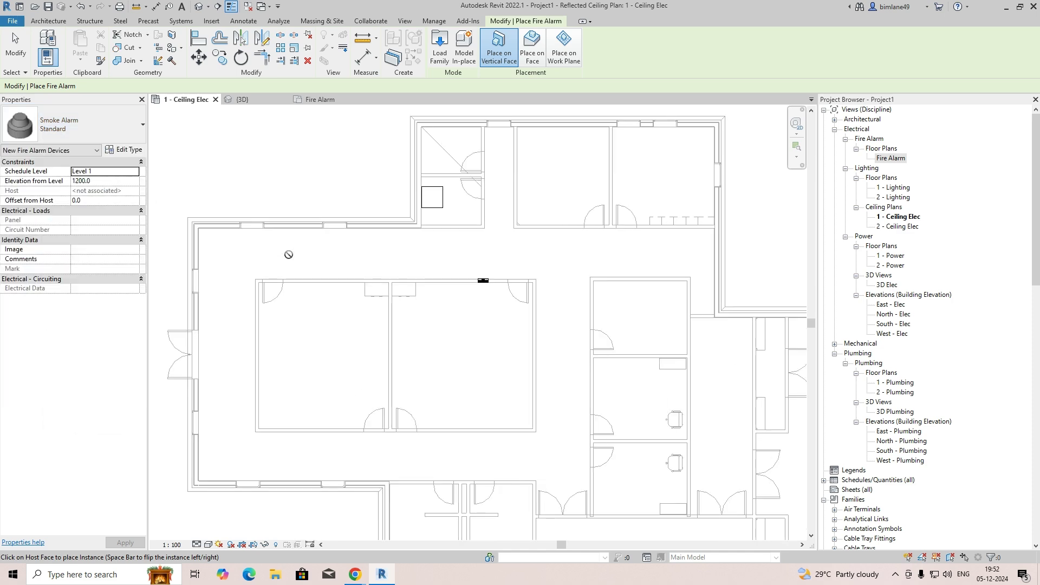
{"action": "left_click", "coordinate": [531, 57]}
{"action": "scroll", "coordinate": [253, 241], "scroll_direction": "up", "scroll_amount": 4}
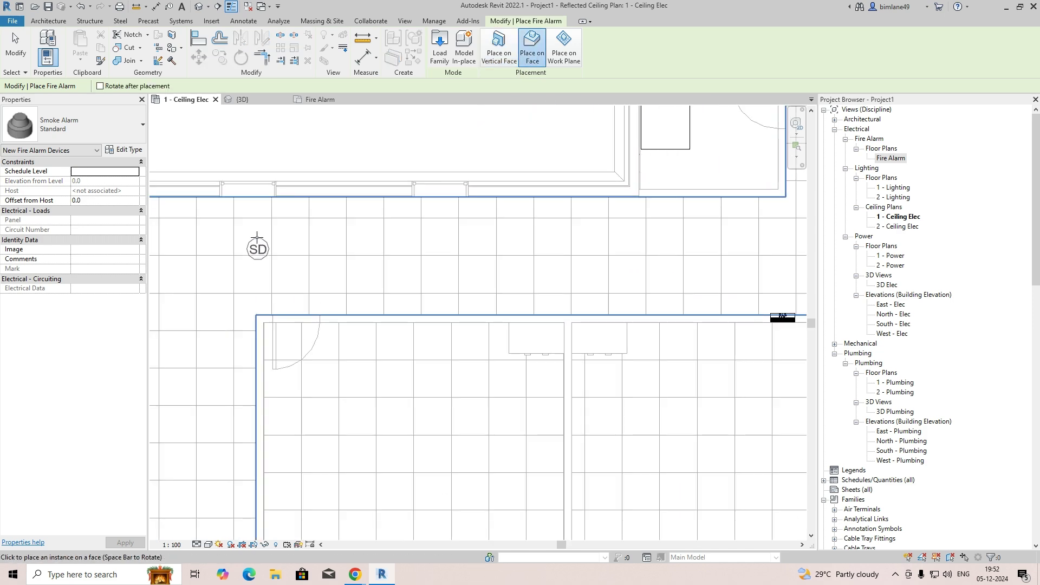
{"action": "left_click", "coordinate": [253, 227]}
{"action": "scroll", "coordinate": [318, 262], "scroll_direction": "down", "scroll_amount": 3}
{"action": "key", "text": "Escape"}
{"action": "key", "text": "Escape"}
{"action": "scroll", "coordinate": [318, 262], "scroll_direction": "down", "scroll_amount": 2}
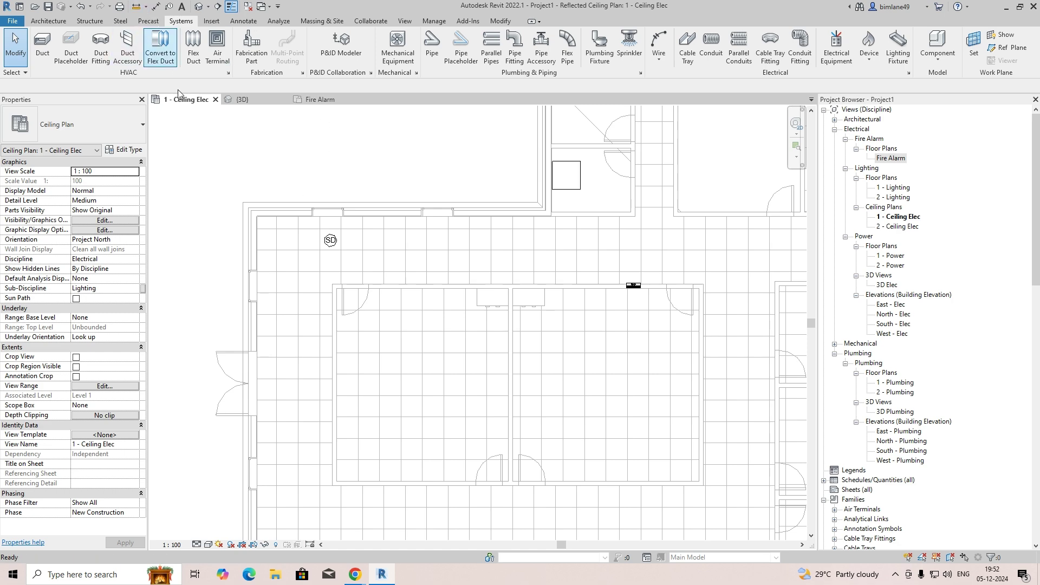
Measure the distance from the smoke alarm to the corridor's exterior end wall.
{"action": "left_click", "coordinate": [137, 6]}
{"action": "scroll", "coordinate": [314, 260], "scroll_direction": "up", "scroll_amount": 2}
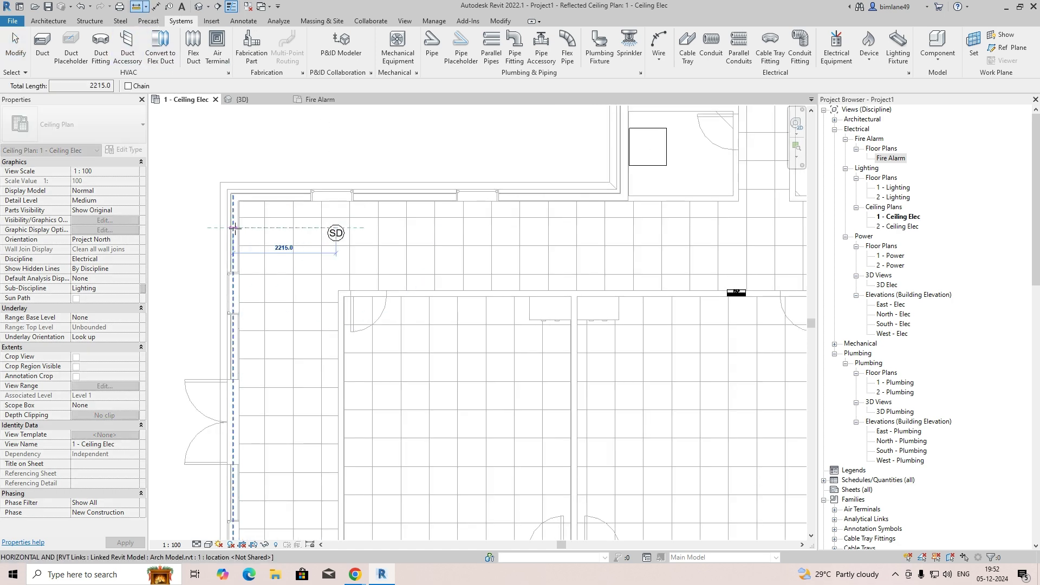
{"action": "key", "text": "Escape"}
{"action": "key", "text": "Escape"}
Move the smoke alarm closer to the corridor's exterior end wall and centre it in a ceiling tile.
{"action": "left_click_drag", "start_coordinate": [341, 243], "coordinate": [308, 234]}
{"action": "scroll", "coordinate": [309, 234], "scroll_direction": "up", "scroll_amount": 2}
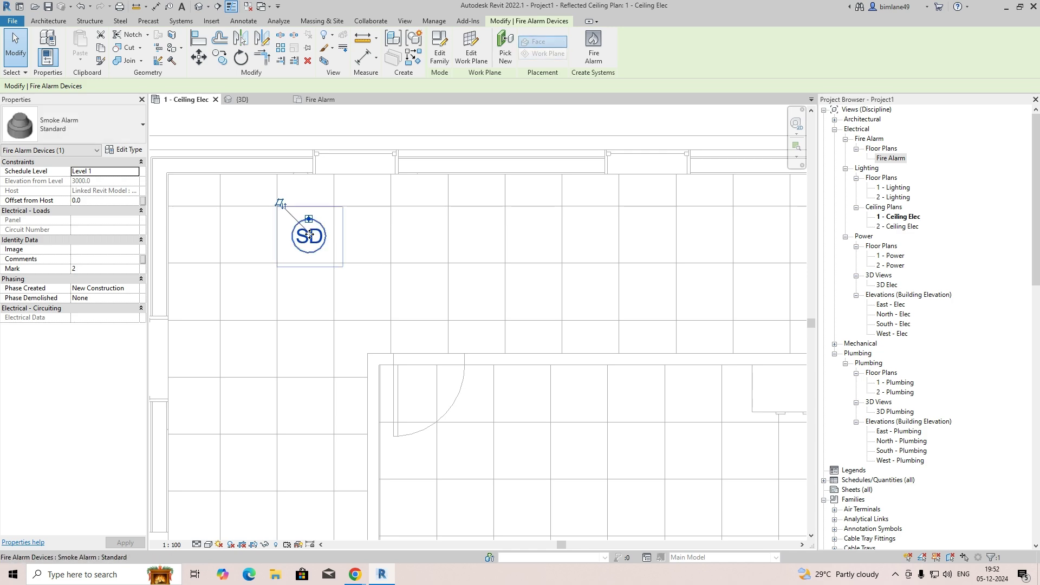
{"action": "key", "text": "Left"}
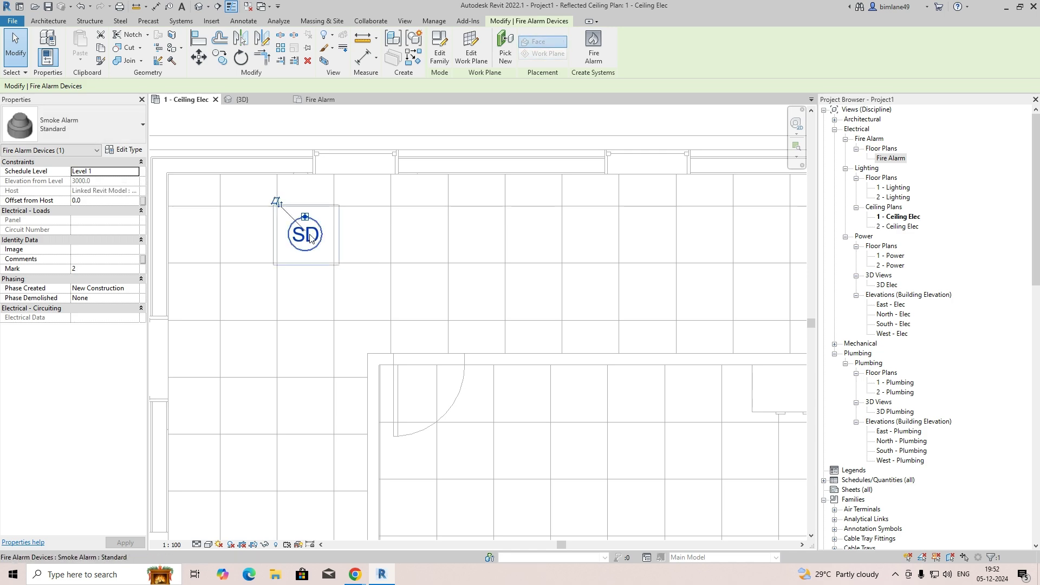
{"action": "left_click", "coordinate": [332, 242]}
{"action": "scroll", "coordinate": [332, 243], "scroll_direction": "down", "scroll_amount": 2}
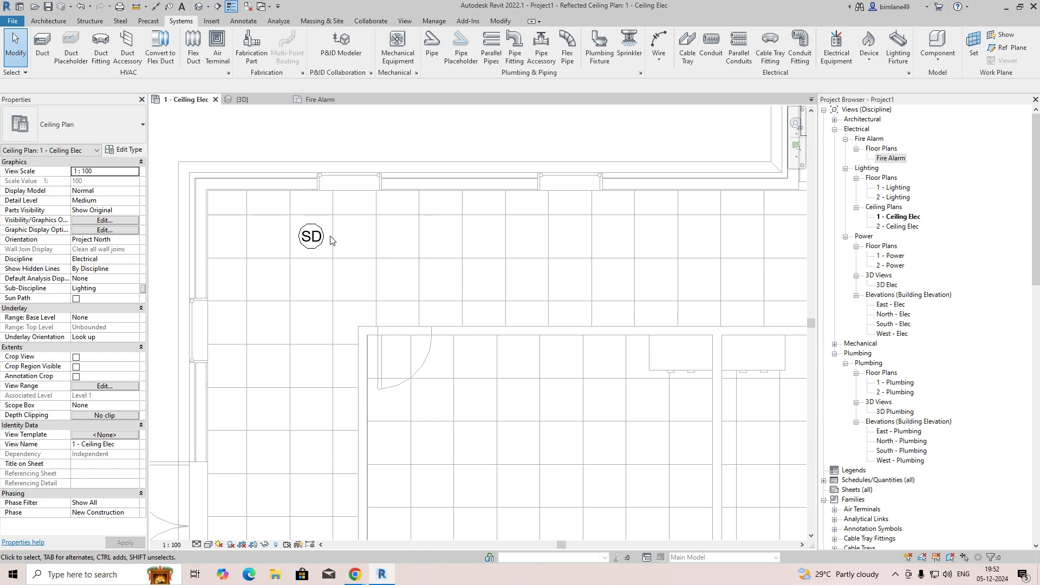
{"action": "left_click", "coordinate": [322, 245]}
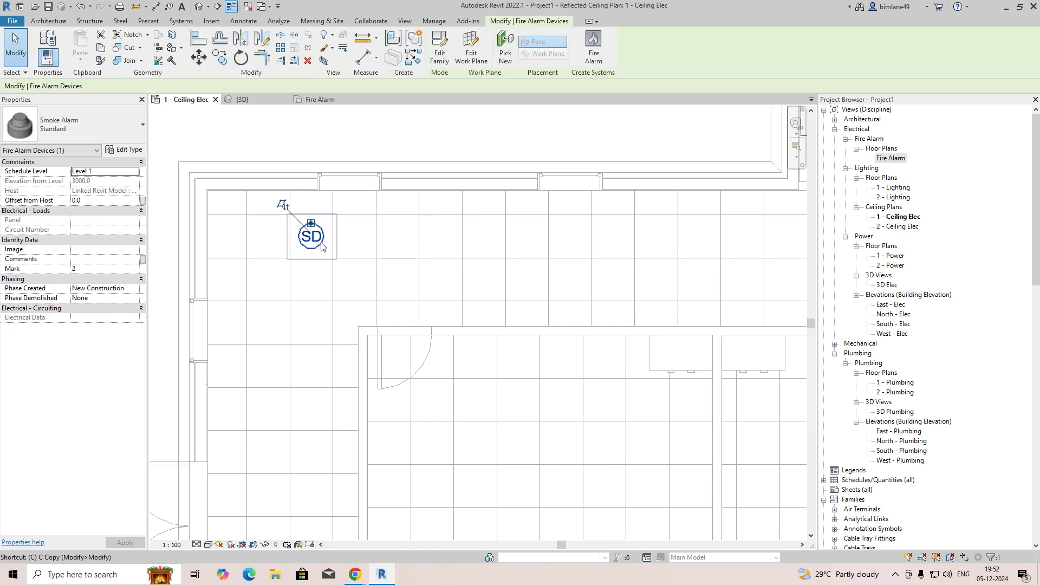
{"action": "key", "text": "Escape"}
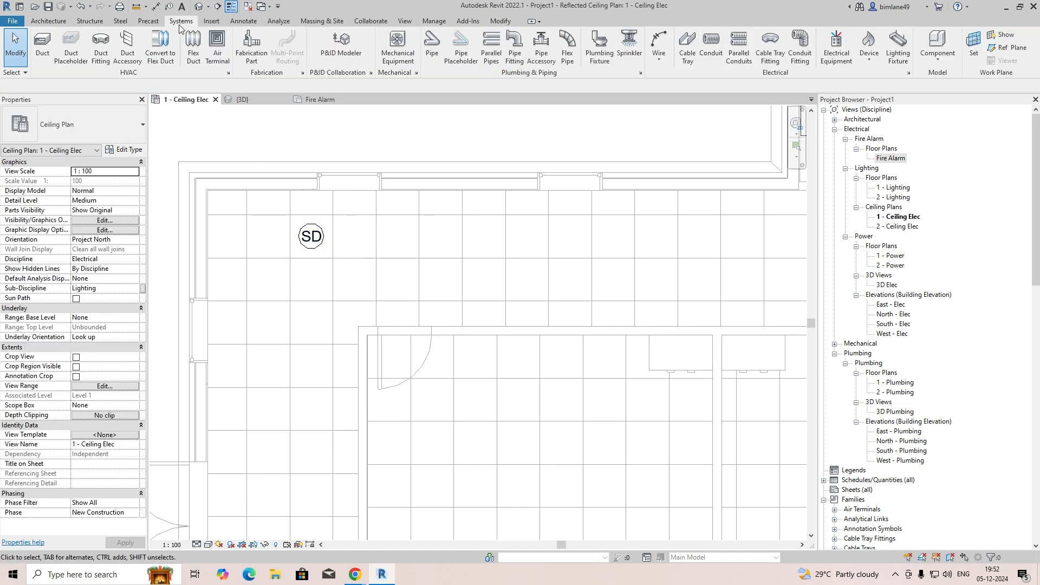
{"action": "left_click", "coordinate": [496, 20]}
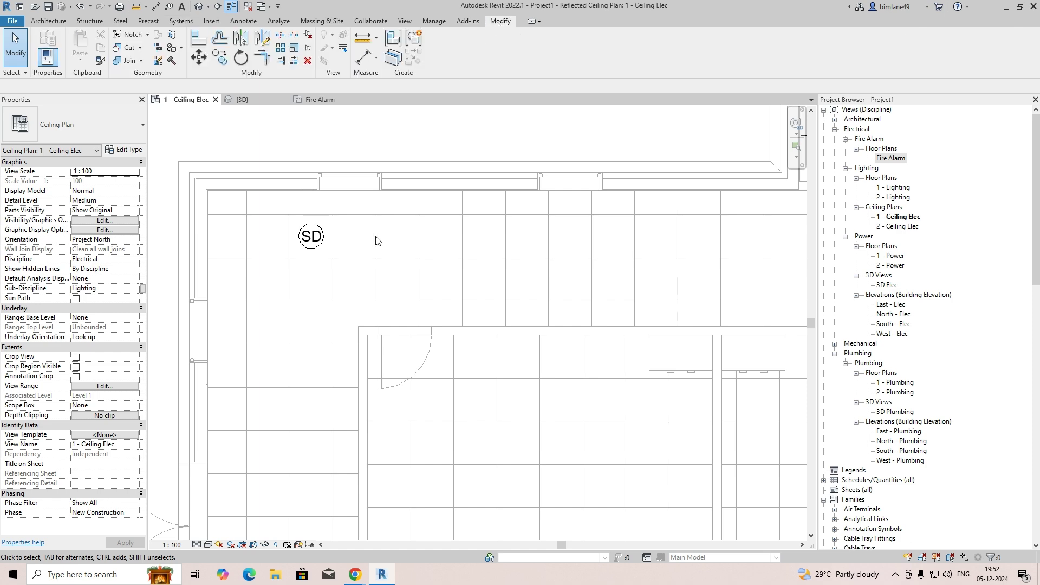
Draw a detail-line circle with a radius of 3750 centred on the smoke alarm to mark its coverage.
{"action": "key", "text": "d"}
{"action": "key", "text": "l"}
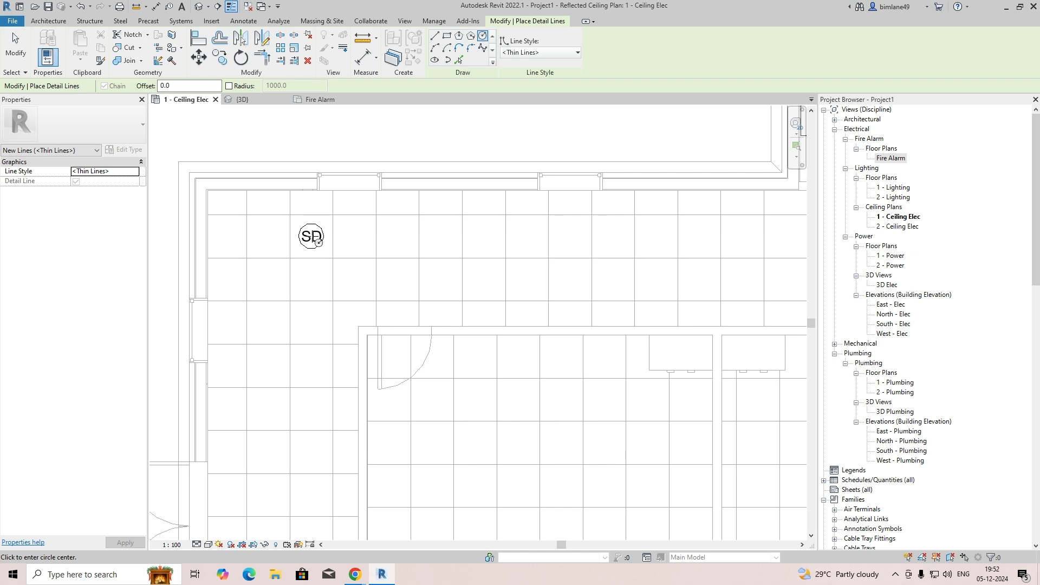
{"action": "left_click", "coordinate": [311, 236]}
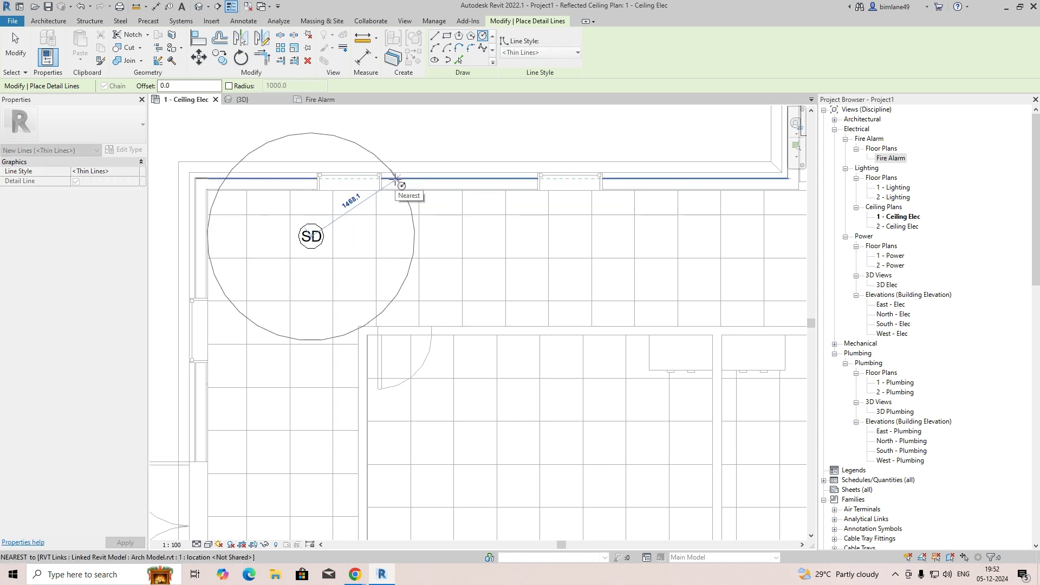
{"action": "type", "text": "3"}
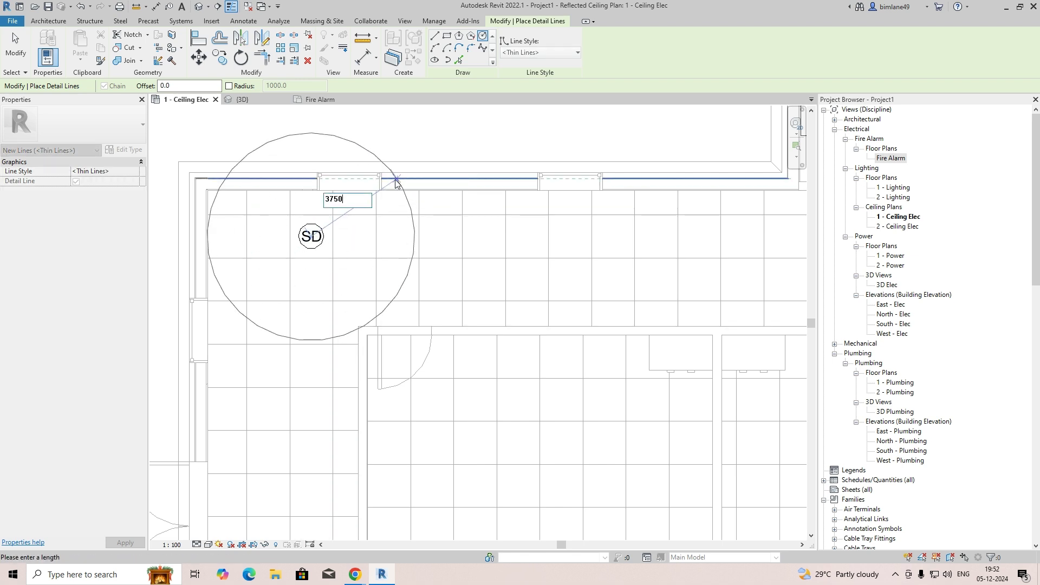
{"action": "type", "text": "750"}
{"action": "key", "text": "Return"}
{"action": "scroll", "coordinate": [379, 271], "scroll_direction": "down", "scroll_amount": 2}
{"action": "key", "text": "Escape"}
{"action": "key", "text": "Escape"}
Copy the coverage circle horizontally along the corridor so the copy's centre sits on the original circle's edge.
{"action": "scroll", "coordinate": [329, 289], "scroll_direction": "down", "scroll_amount": 1}
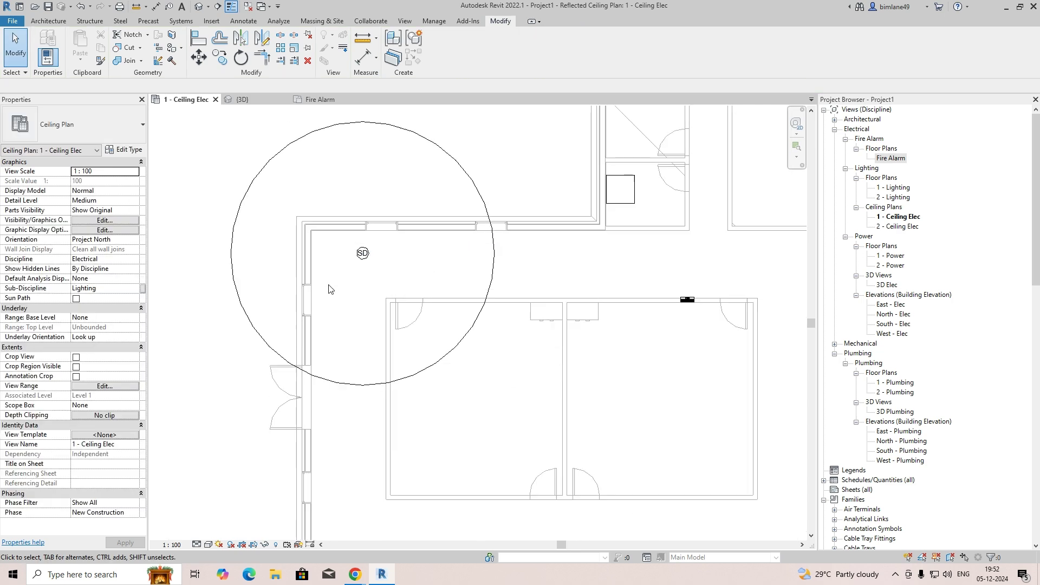
{"action": "left_click", "coordinate": [319, 381]}
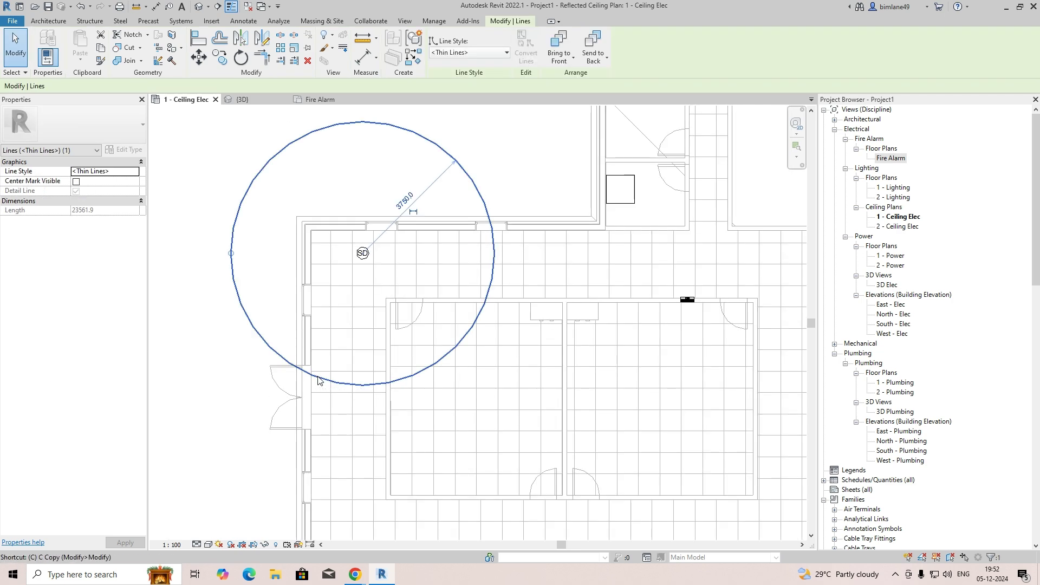
{"action": "key", "text": "c"}
{"action": "left_click", "coordinate": [363, 254]}
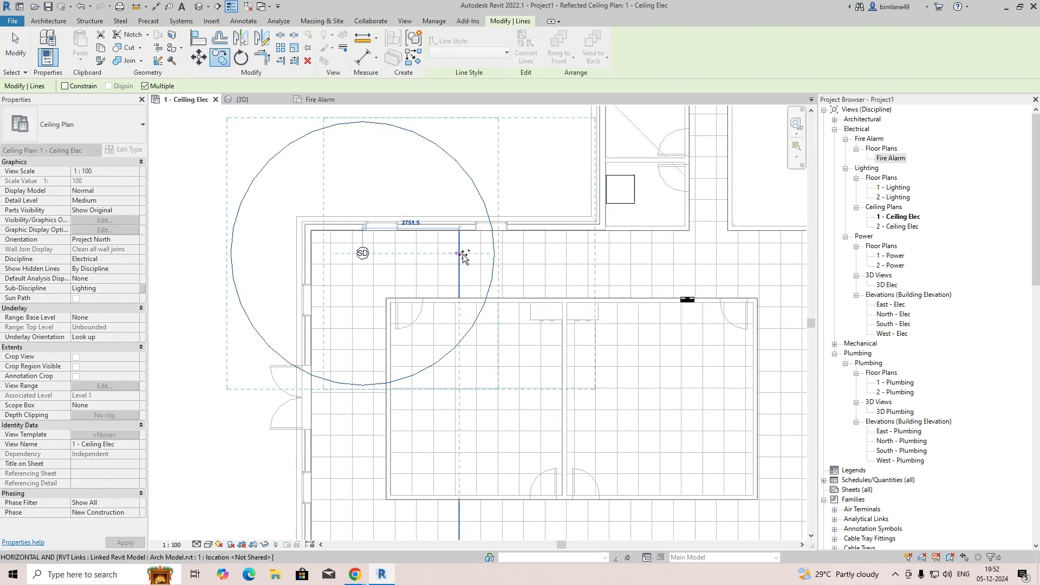
{"action": "left_click", "coordinate": [496, 255]}
{"action": "key", "text": "Escape"}
{"action": "key", "text": "Escape"}
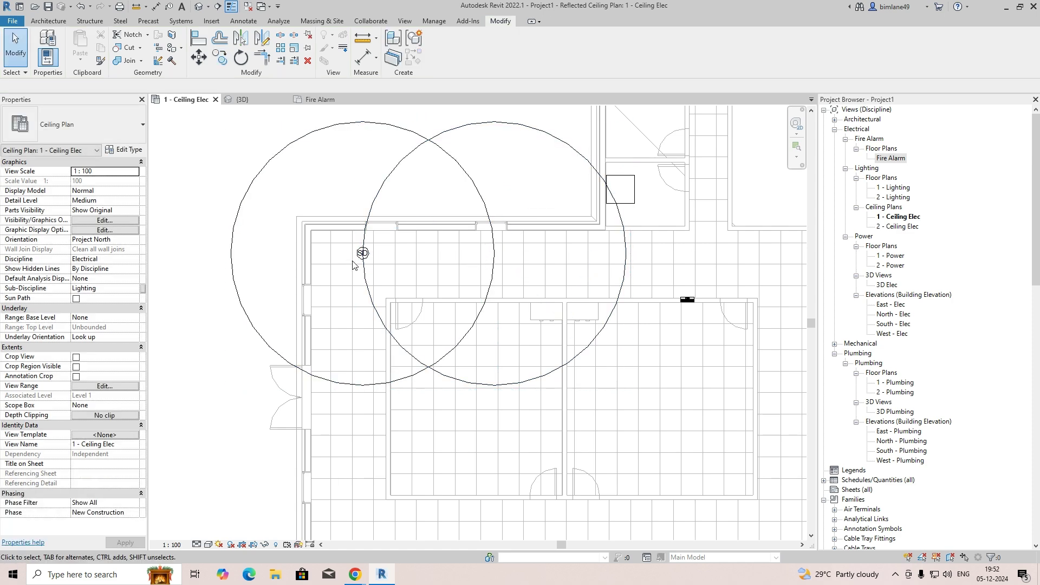
Isolate the smoke alarm in a 3D section box and inspect its mounting under the ceiling from below.
{"action": "left_click", "coordinate": [369, 261]}
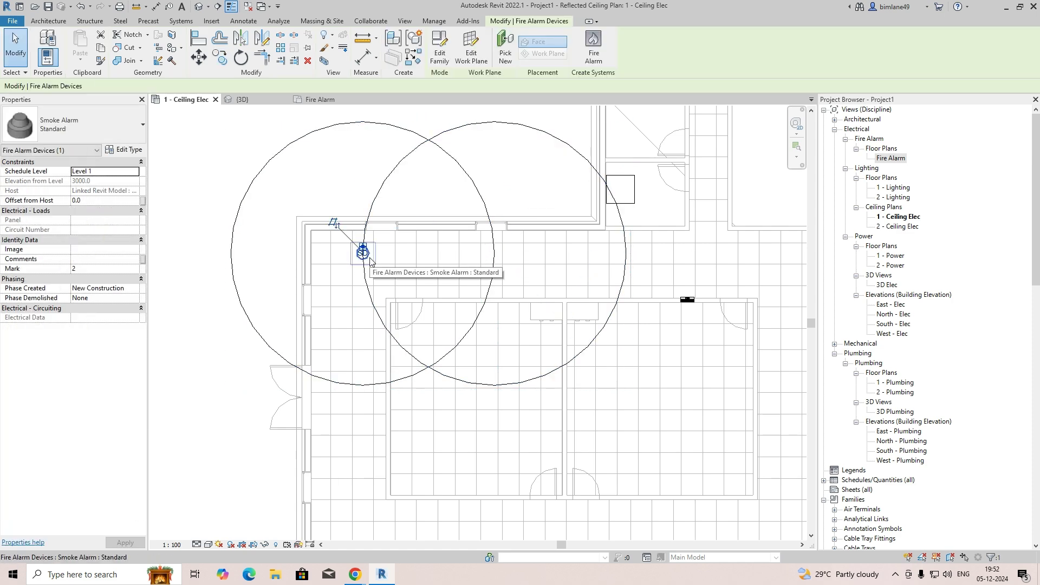
{"action": "left_click", "coordinate": [302, 183]}
{"action": "left_click_drag", "start_coordinate": [301, 183], "coordinate": [417, 324]}
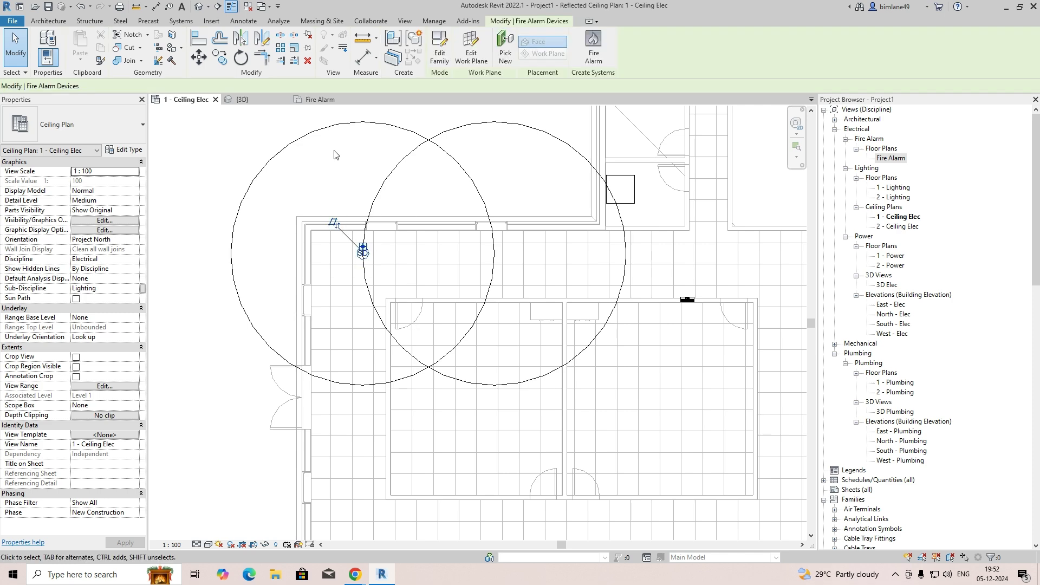
{"action": "left_click", "coordinate": [324, 61]}
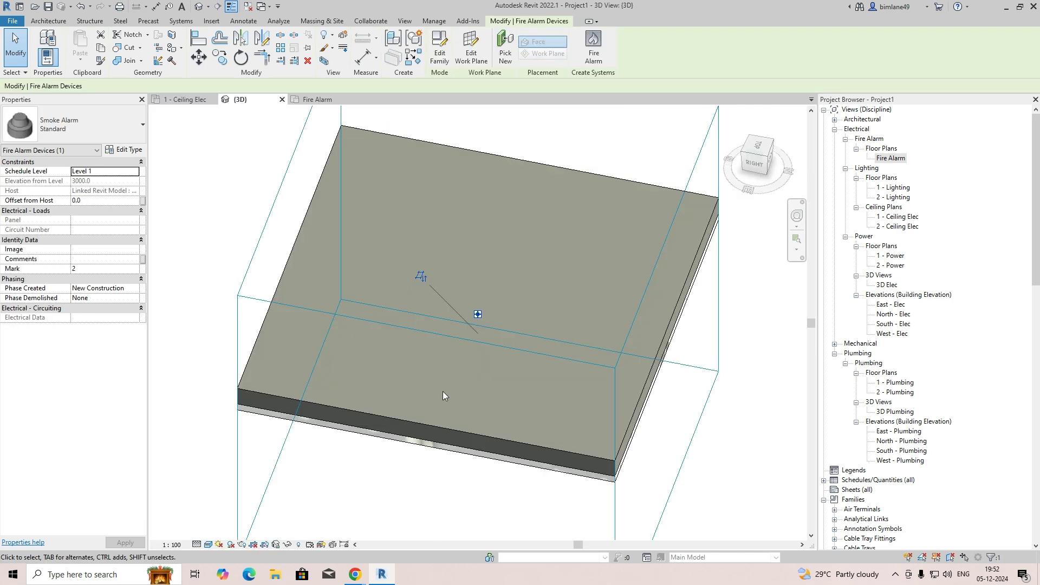
{"action": "key", "text": "Escape"}
{"action": "middle_click_drag", "start_coordinate": [457, 295], "coordinate": [520, 383], "text": "shift"}
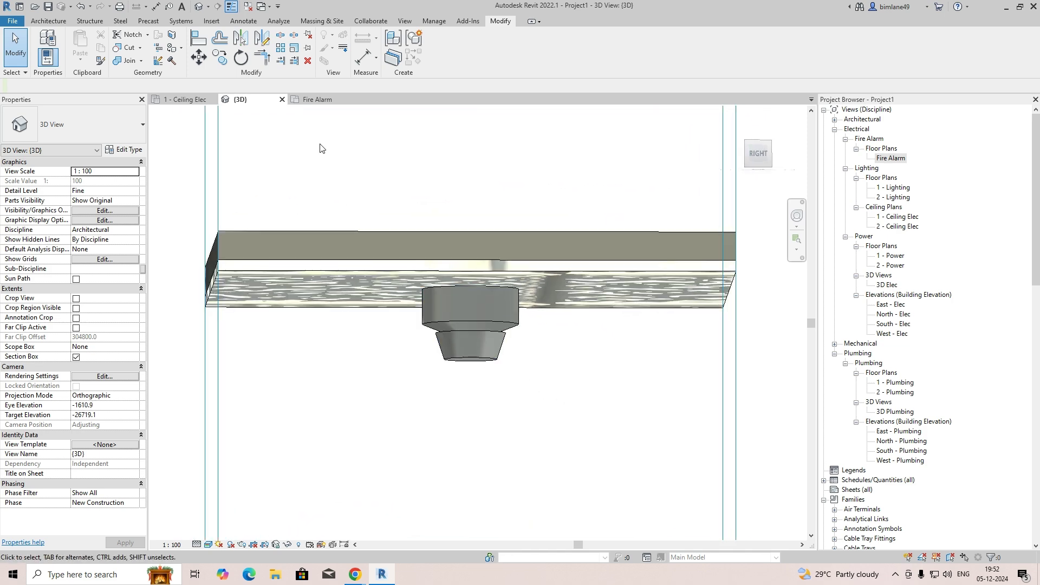
{"action": "left_click", "coordinate": [458, 321]}
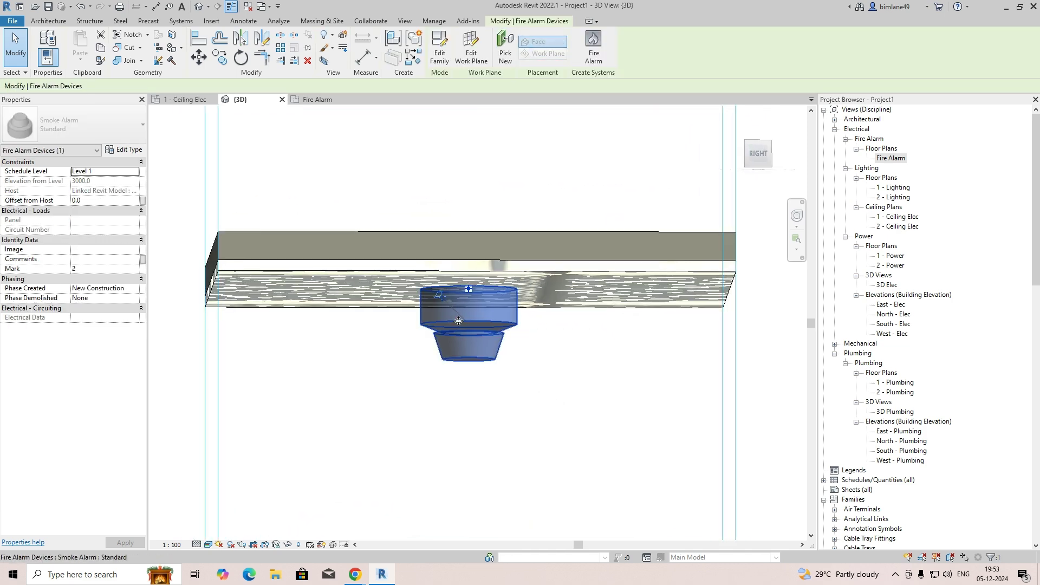
Check how the smoke alarm's symbol appears in the corridor of the Fire Alarm floor plan.
{"action": "left_click", "coordinate": [317, 99]}
{"action": "scroll", "coordinate": [368, 295], "scroll_direction": "down", "scroll_amount": 5}
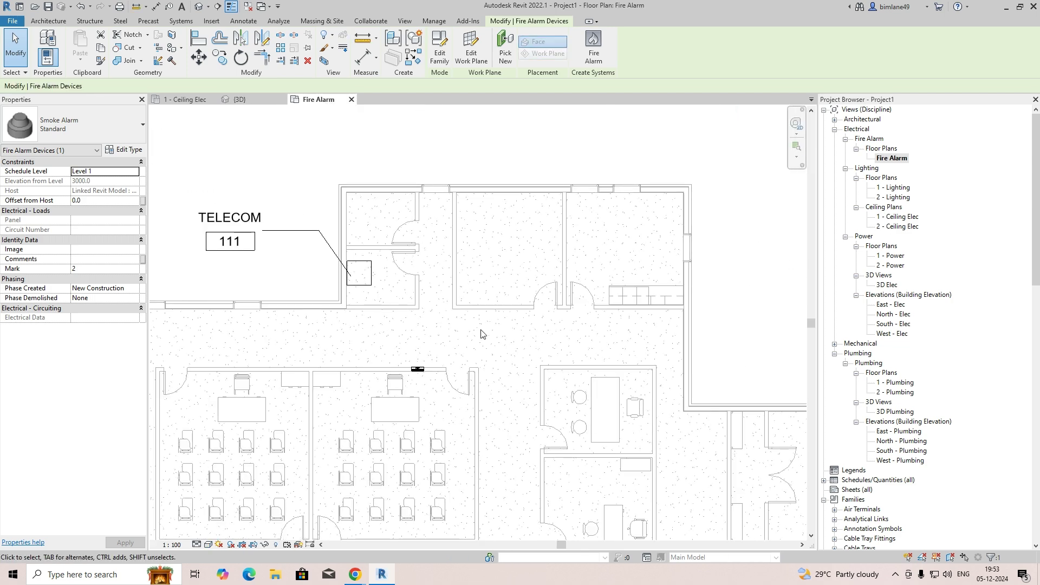
{"action": "scroll", "coordinate": [448, 327], "scroll_direction": "down", "scroll_amount": 1}
{"action": "middle_click_drag", "start_coordinate": [369, 342], "coordinate": [501, 328]}
{"action": "scroll", "coordinate": [351, 328], "scroll_direction": "up", "scroll_amount": 1}
{"action": "left_click", "coordinate": [351, 328]}
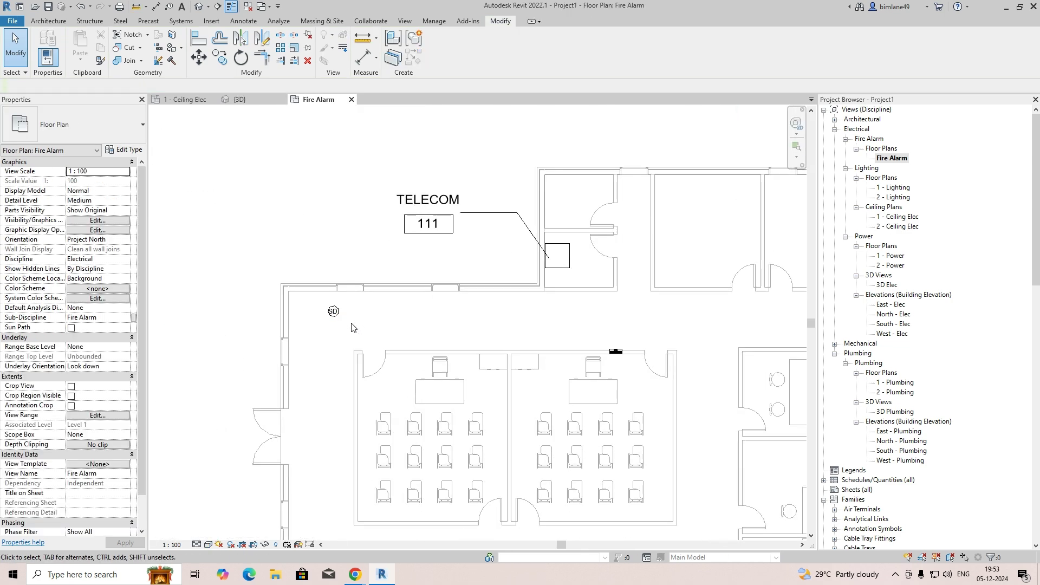
Return to the 1 - Ceiling Elec plan and copy the smoke alarm along the corridor to the second circle's centre.
{"action": "double_click", "coordinate": [899, 217]}
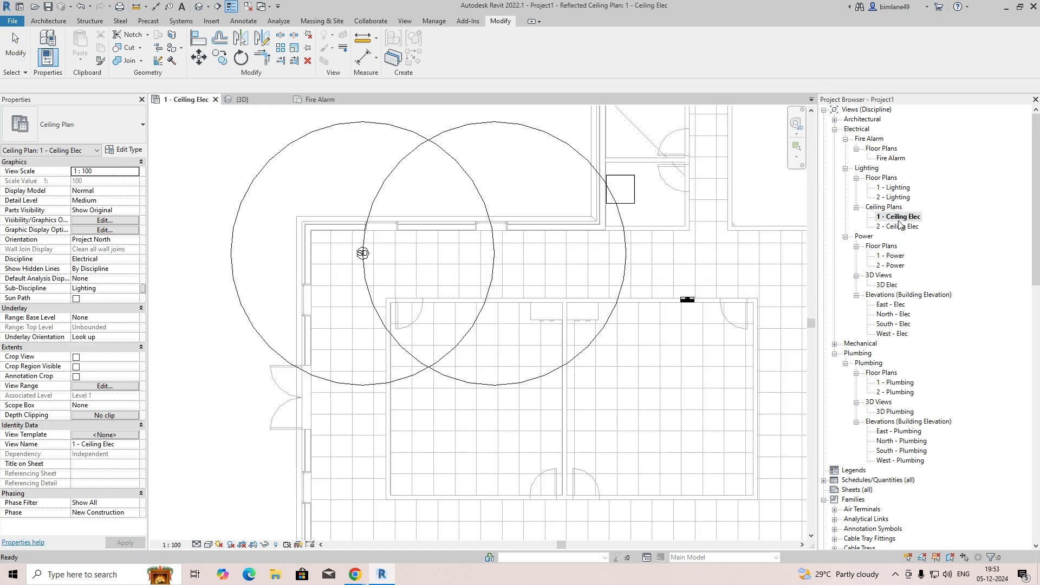
{"action": "left_click", "coordinate": [362, 253]}
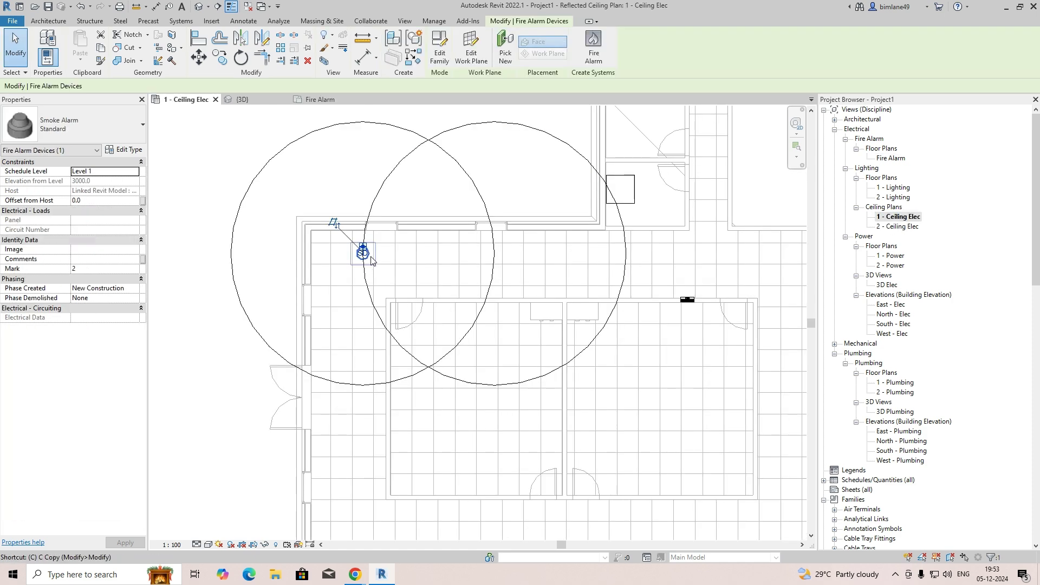
{"action": "key", "text": "c"}
{"action": "key", "text": "o"}
{"action": "left_click", "coordinate": [363, 253]}
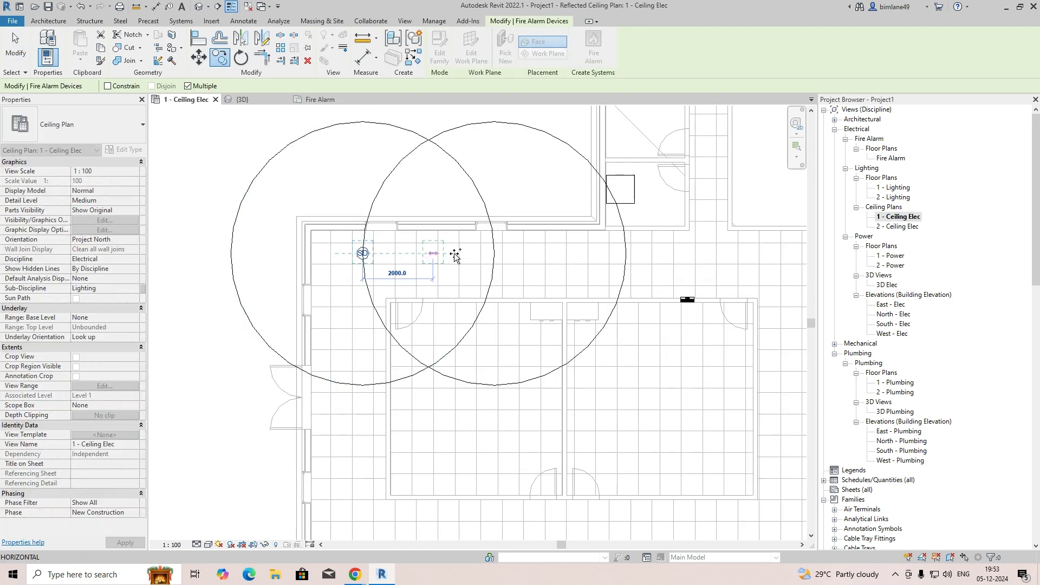
{"action": "left_click", "coordinate": [494, 253]}
{"action": "key", "text": "Escape"}
Nudge the copied smoke alarm towards the first alarm to centre it in its ceiling tile.
{"action": "scroll", "coordinate": [495, 255], "scroll_direction": "up", "scroll_amount": 4}
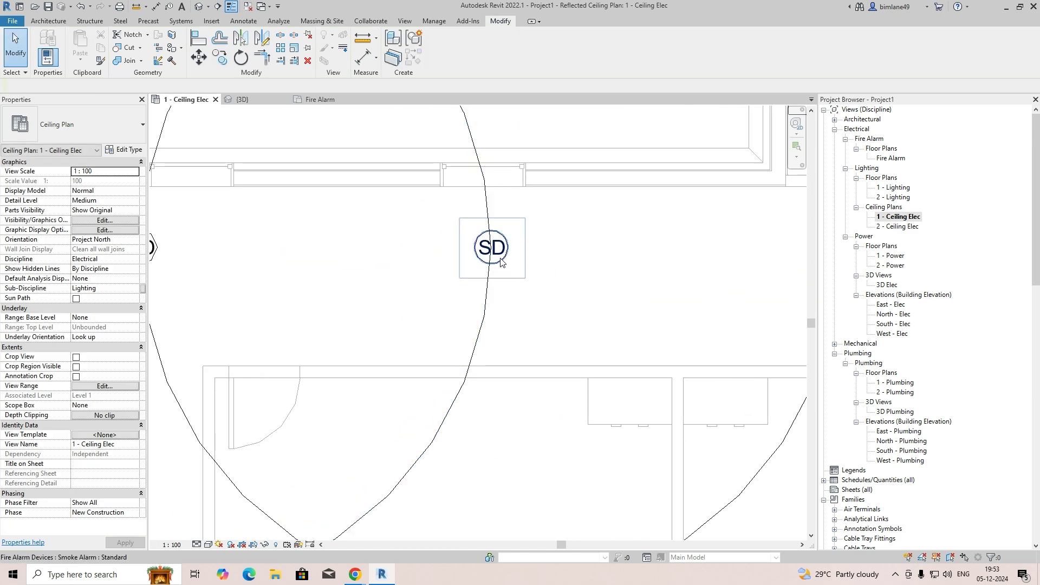
{"action": "left_click", "coordinate": [501, 263]}
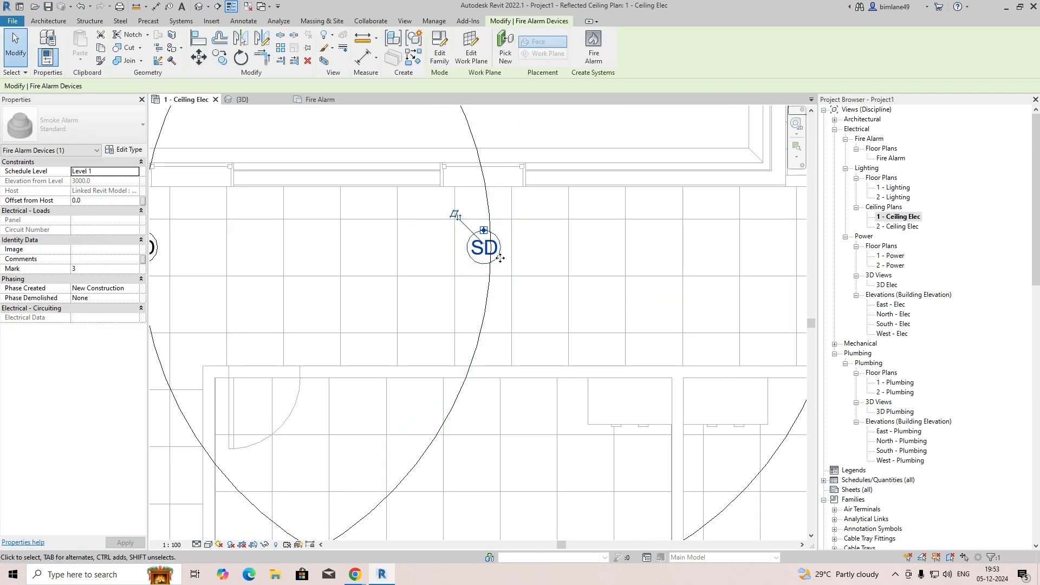
{"action": "key", "text": "Left"}
{"action": "key", "text": "Left"}
{"action": "key", "text": "Escape"}
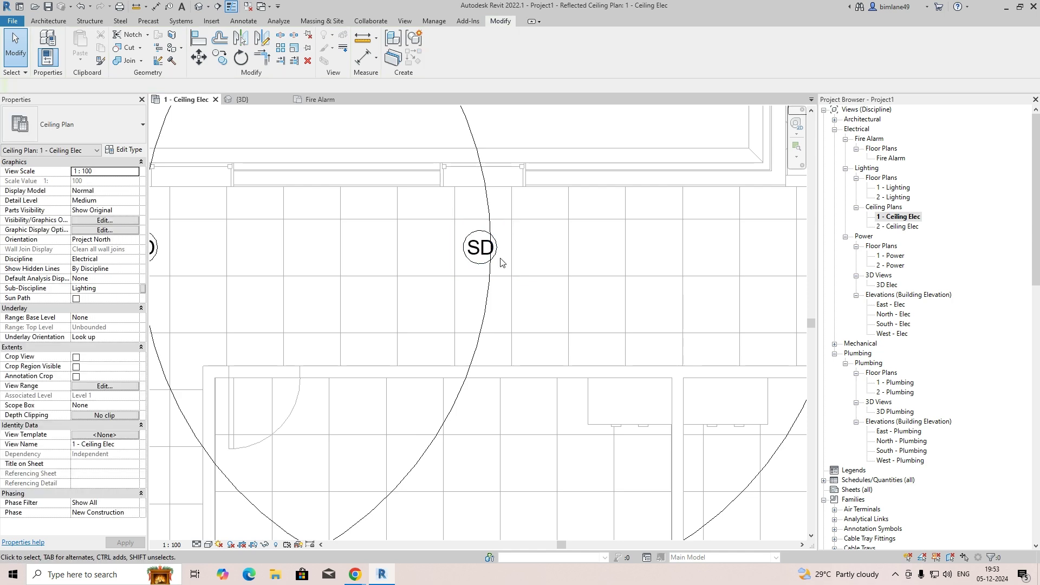
{"action": "scroll", "coordinate": [423, 260], "scroll_direction": "down", "scroll_amount": 5}
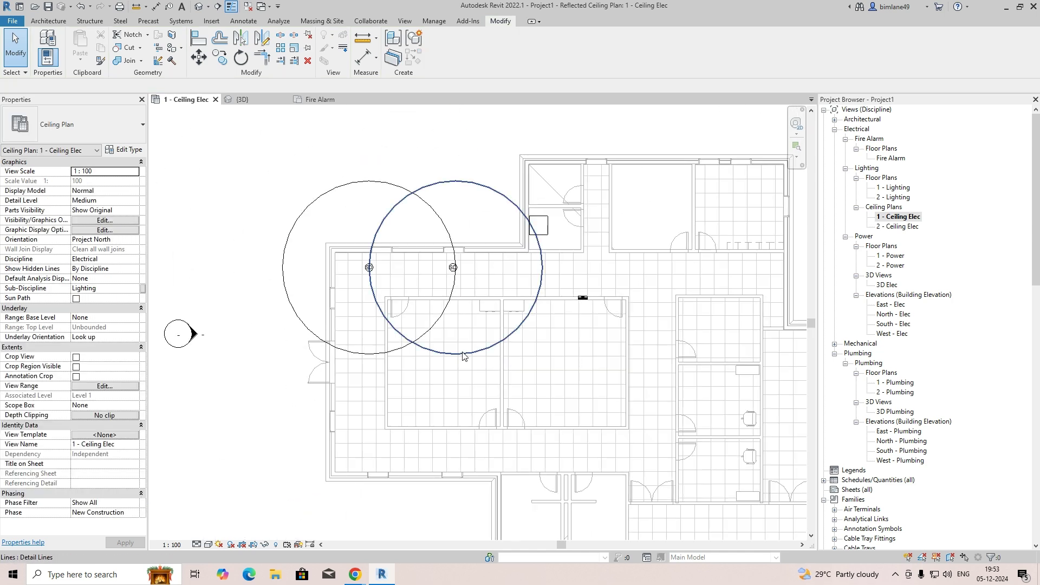
{"action": "left_click", "coordinate": [460, 353]}
{"action": "left_click", "coordinate": [450, 269], "text": "ctrl"}
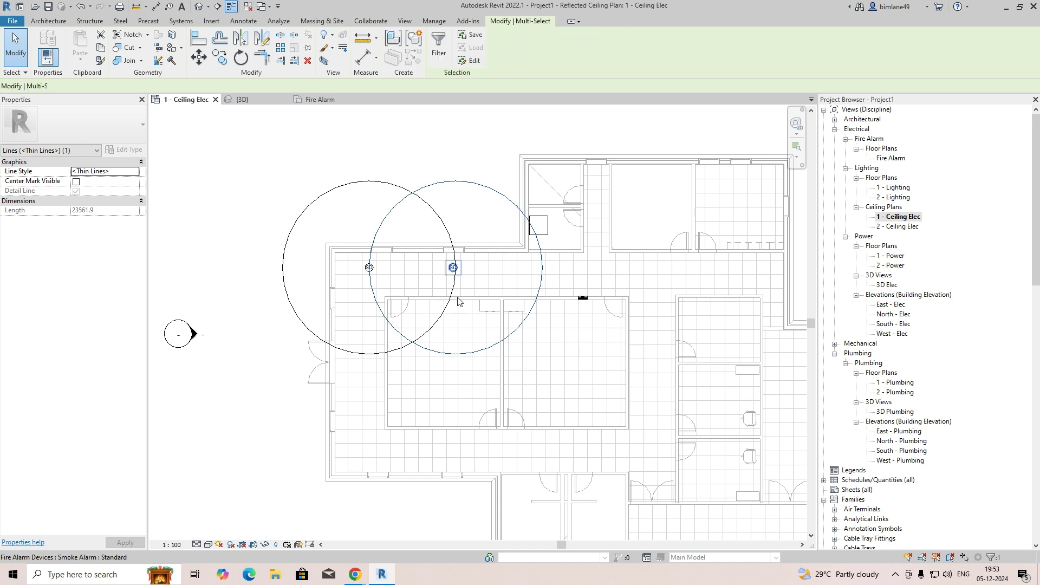
{"action": "key", "text": "c"}
{"action": "left_click", "coordinate": [369, 267]}
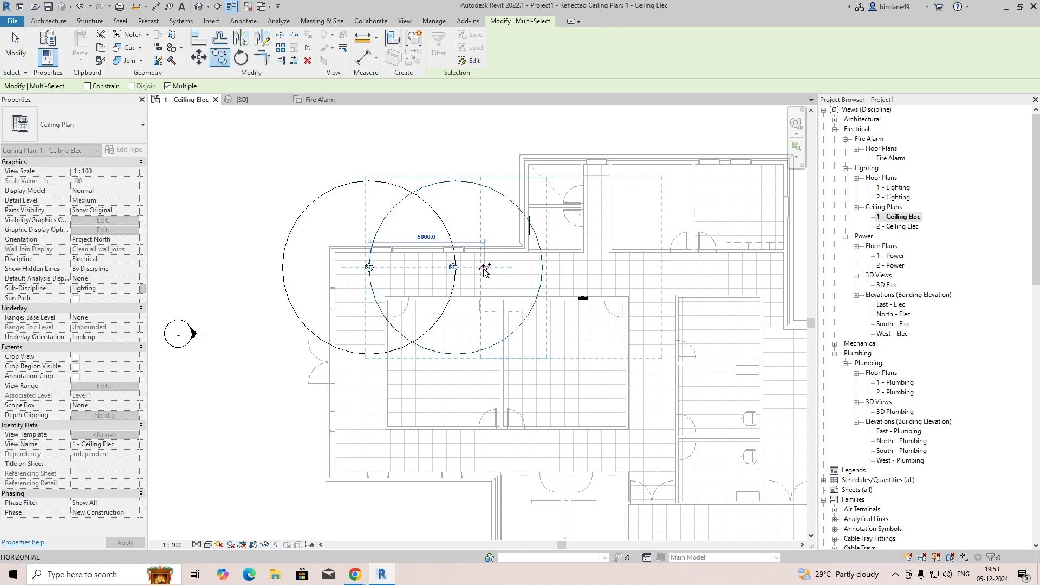
{"action": "key", "text": "Escape"}
Copy the second coverage circle a further 3750 horizontally along the corridor to make a third circle.
{"action": "left_click", "coordinate": [457, 354]}
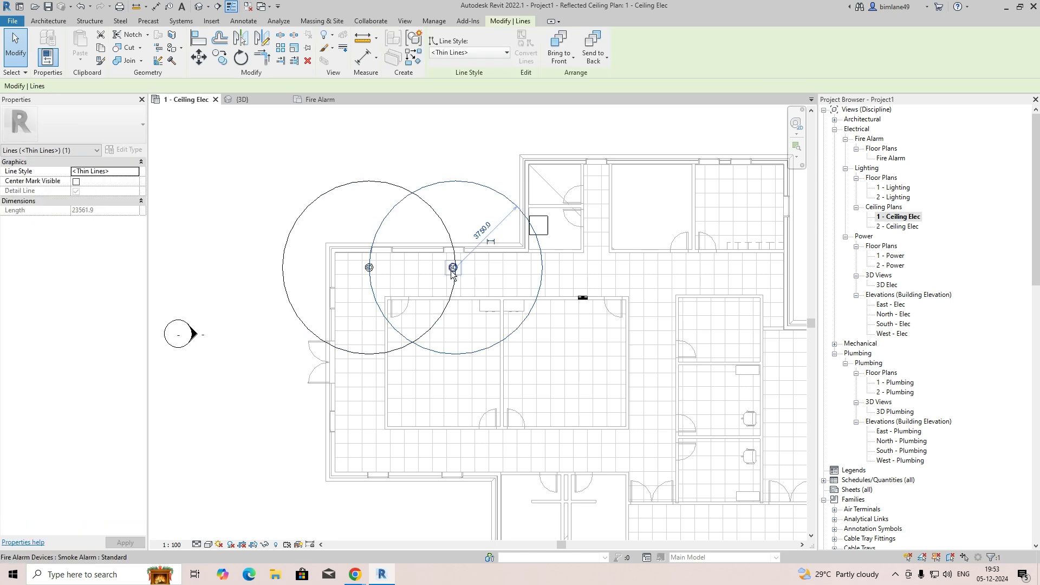
{"action": "key", "text": "c"}
{"action": "left_click", "coordinate": [369, 267]}
{"action": "scroll", "coordinate": [453, 268], "scroll_direction": "up", "scroll_amount": 2}
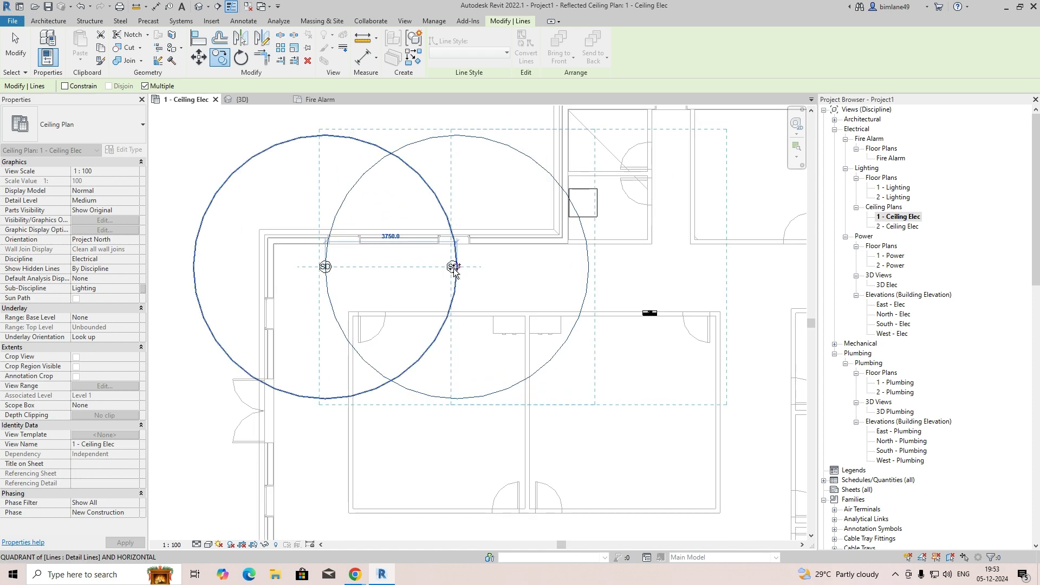
{"action": "left_click", "coordinate": [454, 268]}
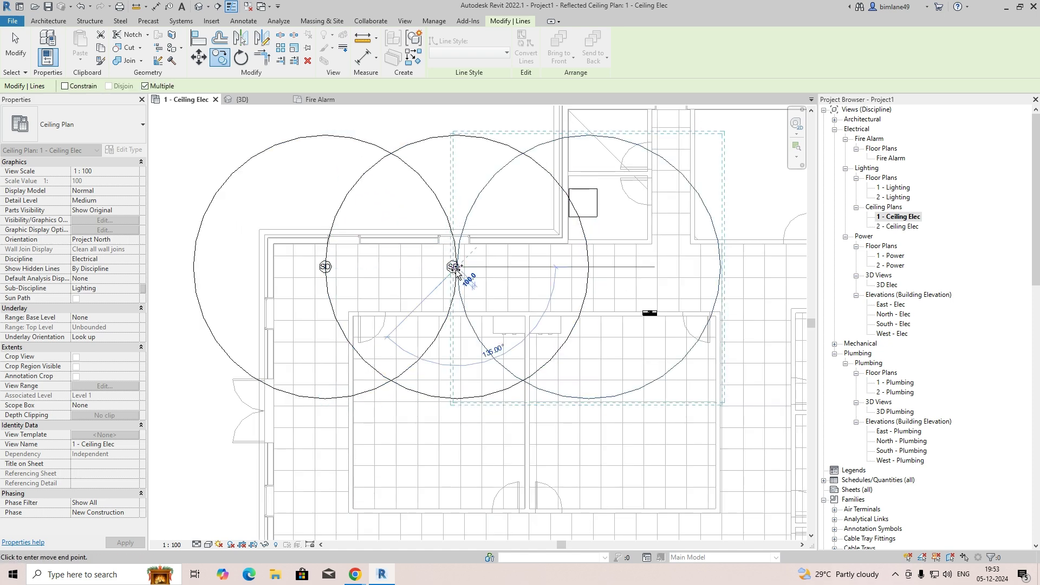
{"action": "scroll", "coordinate": [453, 268], "scroll_direction": "down", "scroll_amount": 2}
{"action": "middle_click_drag", "start_coordinate": [508, 284], "coordinate": [447, 284]}
{"action": "key", "text": "Escape"}
{"action": "key", "text": "Escape"}
Copy the second smoke alarm horizontally along the corridor to the third circle's centre.
{"action": "left_click_drag", "start_coordinate": [359, 224], "coordinate": [422, 324]}
{"action": "key", "text": "c"}
{"action": "scroll", "coordinate": [399, 278], "scroll_direction": "up", "scroll_amount": 2}
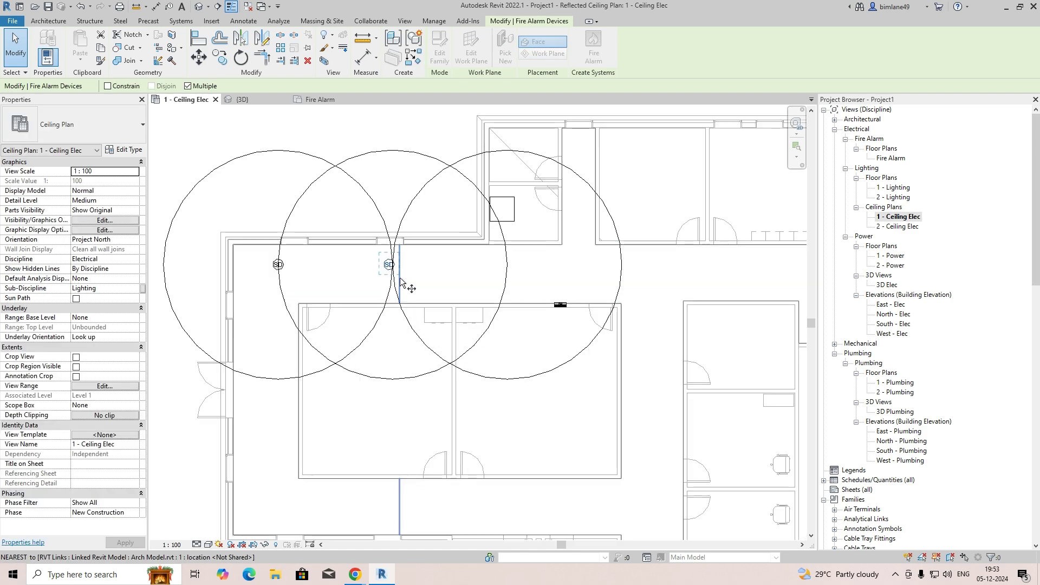
{"action": "left_click", "coordinate": [385, 260]}
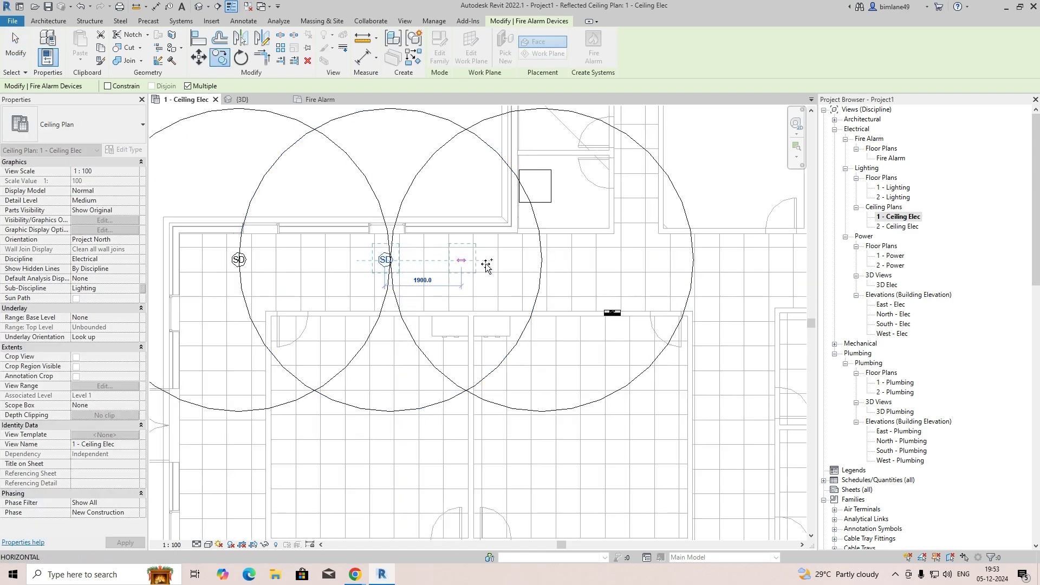
{"action": "left_click", "coordinate": [542, 264]}
{"action": "key", "text": "Escape"}
{"action": "key", "text": "Escape"}
Nudge the third smoke alarm towards the second alarm to centre it in its ceiling tile.
{"action": "scroll", "coordinate": [544, 268], "scroll_direction": "up", "scroll_amount": 2}
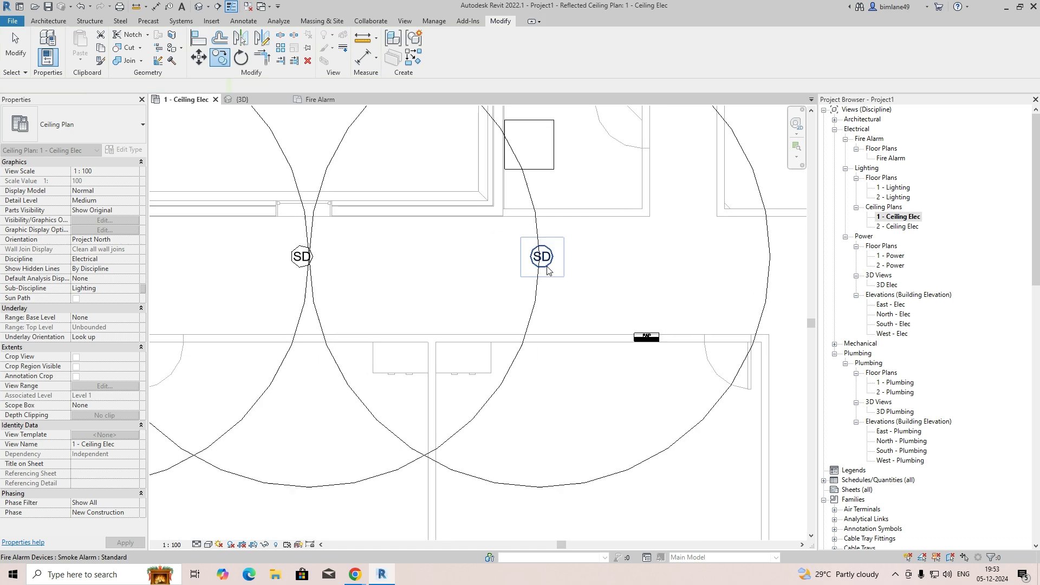
{"action": "left_click", "coordinate": [537, 258]}
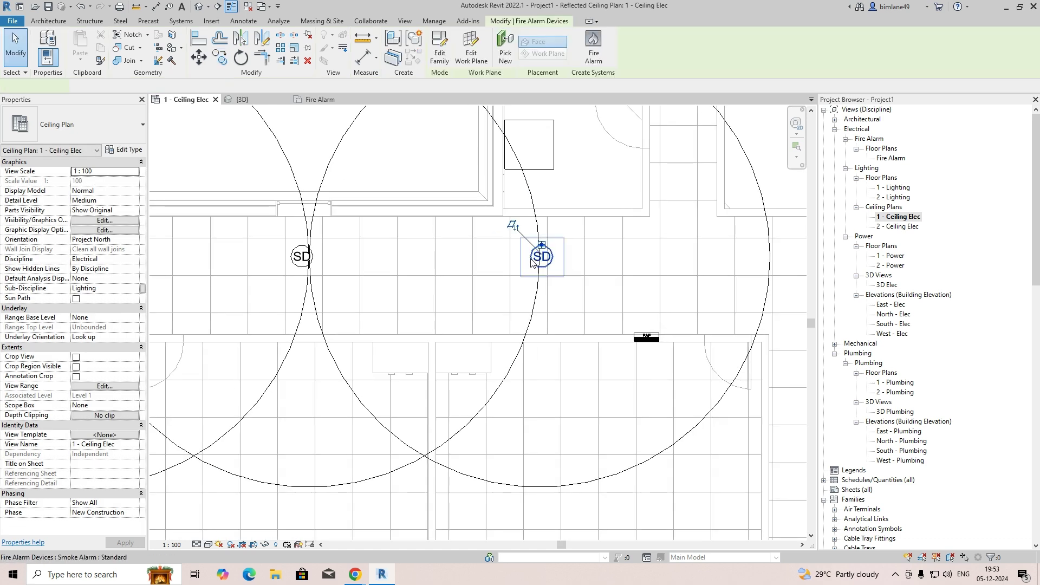
{"action": "key", "text": "Left"}
{"action": "key", "text": "Left"}
{"action": "key", "text": "Left"}
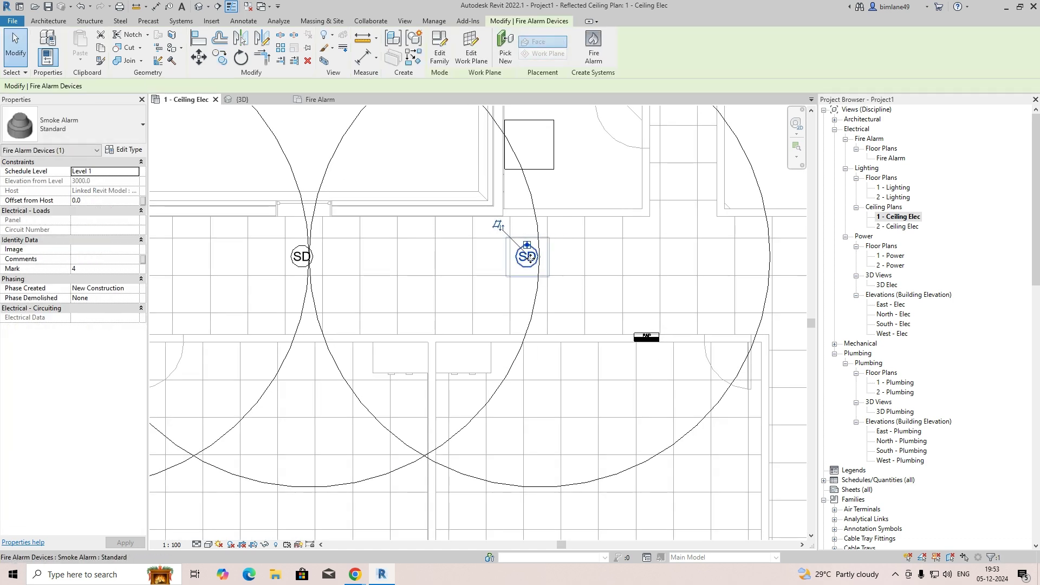
Copy the coverage circle onto the west-end corridor and to two spots along the lower corridor.
{"action": "key", "text": "Escape"}
{"action": "scroll", "coordinate": [529, 258], "scroll_direction": "down", "scroll_amount": 4}
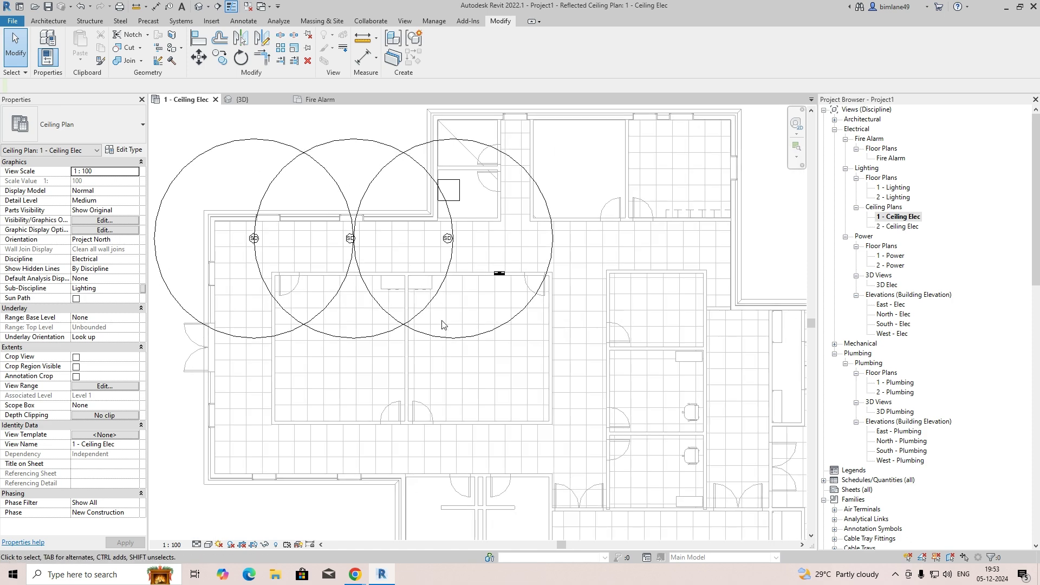
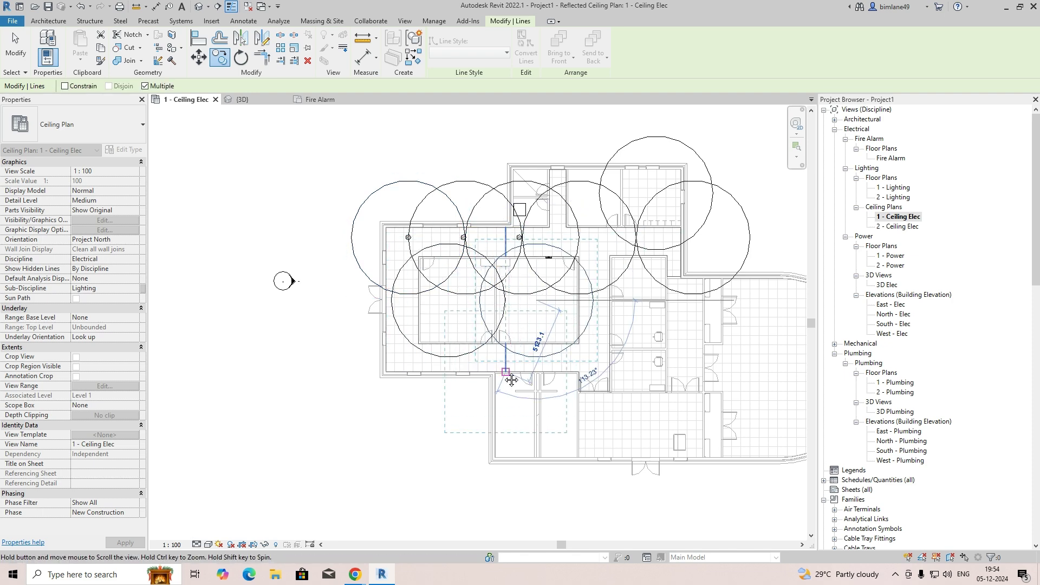
{"action": "middle_click_drag", "start_coordinate": [511, 378], "coordinate": [506, 364]}
{"action": "left_click", "coordinate": [396, 298]}
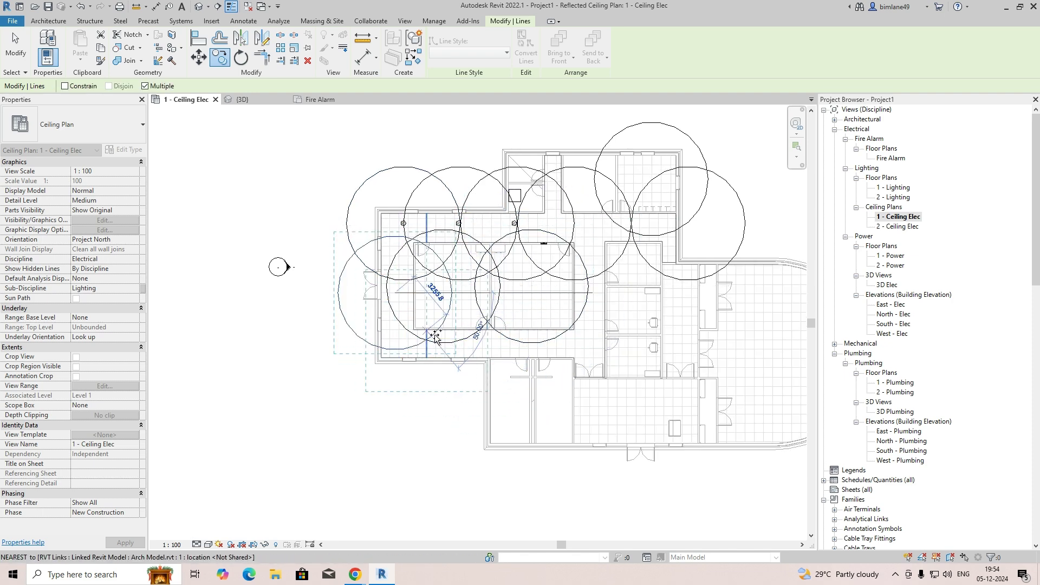
{"action": "left_click", "coordinate": [521, 345]}
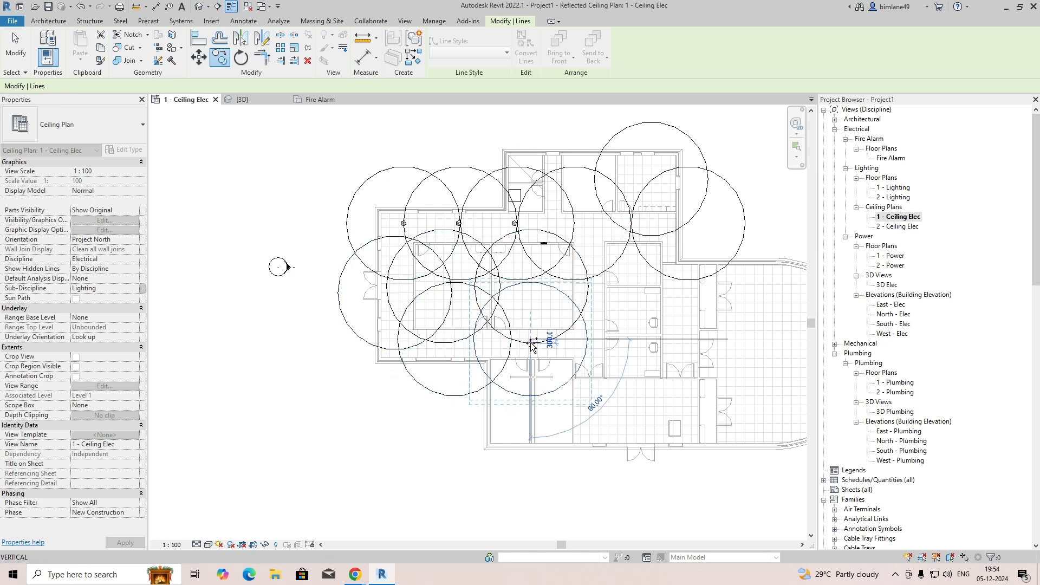
Copy the coverage circle to two spots in the lower entrance room and four overlapping spots in the curved hall.
{"action": "middle_click_drag", "start_coordinate": [615, 374], "coordinate": [425, 330]}
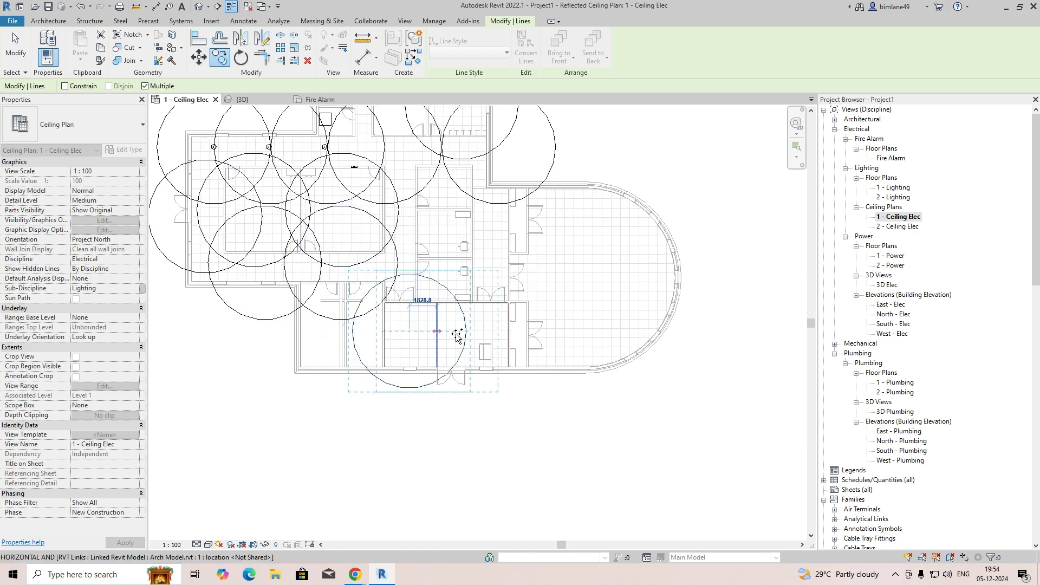
{"action": "left_click", "coordinate": [484, 332]}
{"action": "left_click", "coordinate": [570, 319]}
{"action": "left_click", "coordinate": [555, 254]}
{"action": "left_click", "coordinate": [601, 217]}
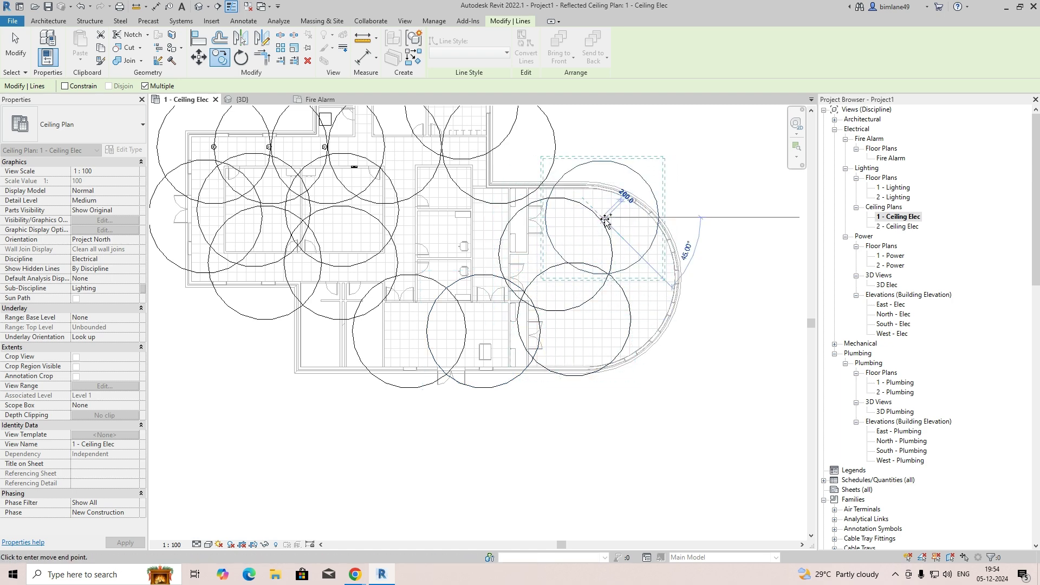
{"action": "left_click", "coordinate": [640, 300]}
{"action": "key", "text": "Escape"}
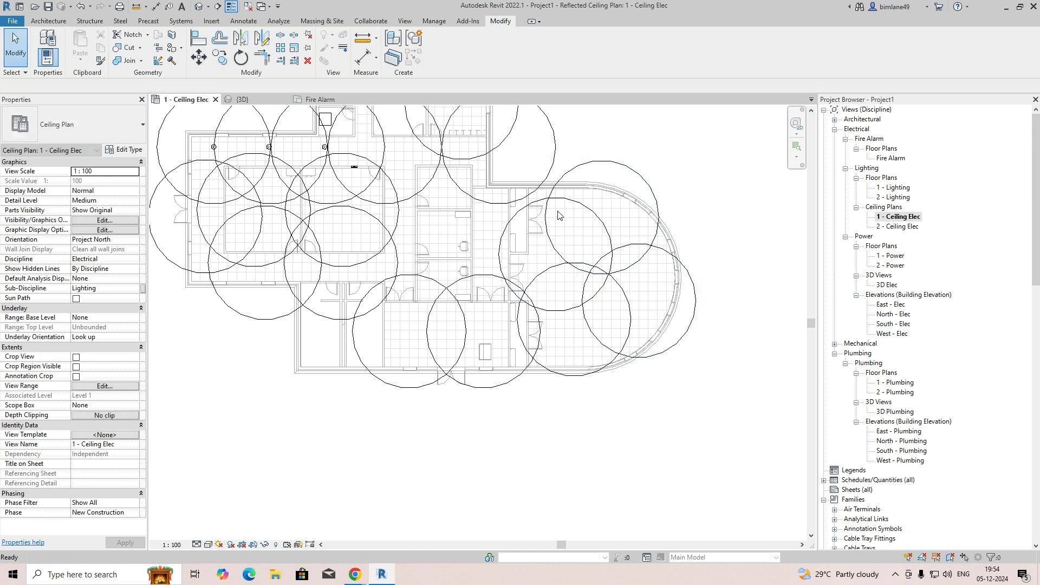
Shift the curved hall's circle nearest the upper doors upward, then copy it over the corridors on both sides of the small central rooms.
{"action": "left_click", "coordinate": [537, 205]}
{"action": "left_click_drag", "start_coordinate": [536, 204], "coordinate": [535, 201]}
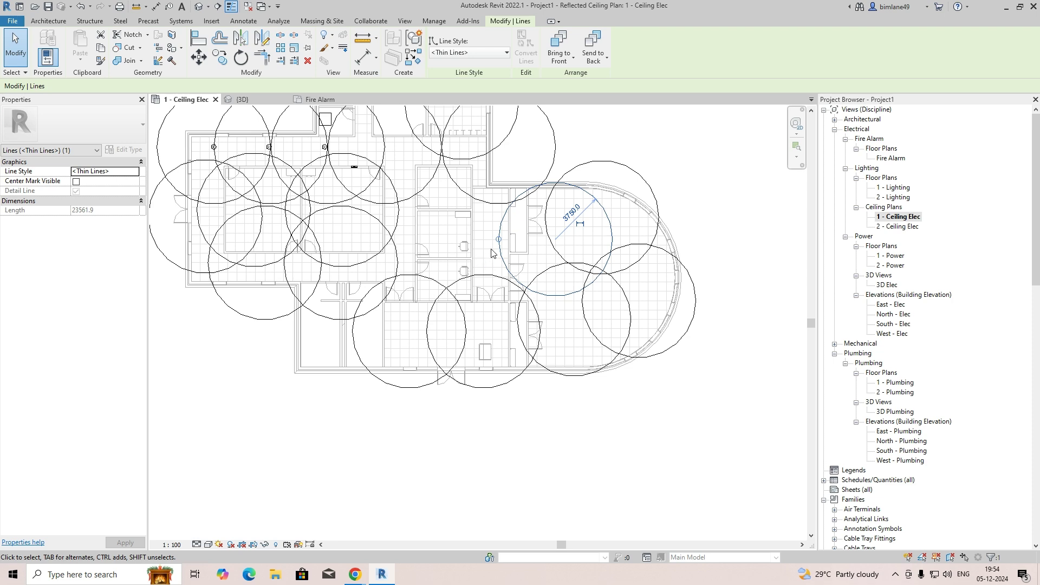
{"action": "key", "text": "c"}
{"action": "key", "text": "o"}
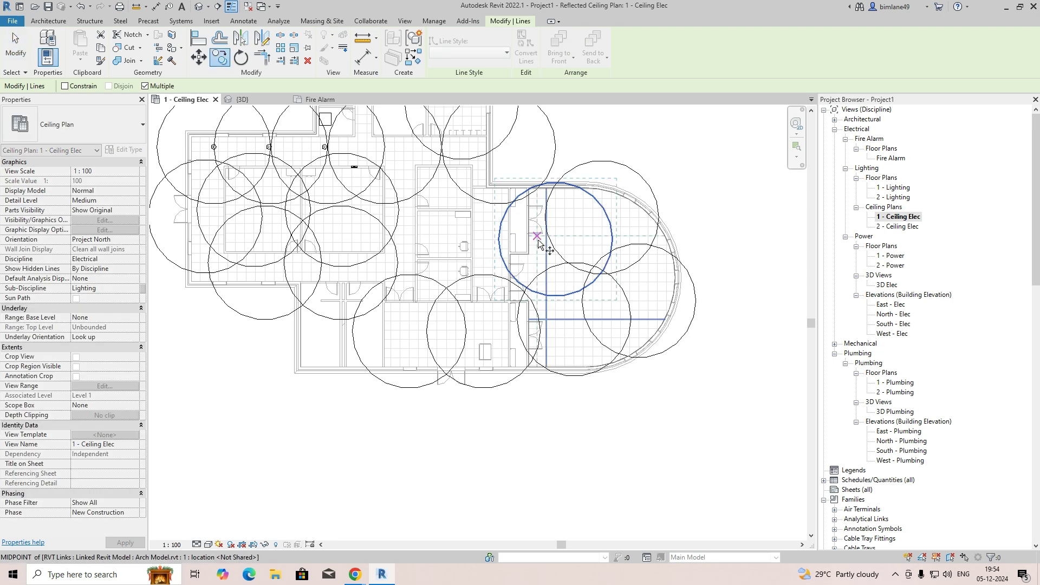
{"action": "left_click", "coordinate": [548, 236]}
{"action": "left_click", "coordinate": [489, 238]}
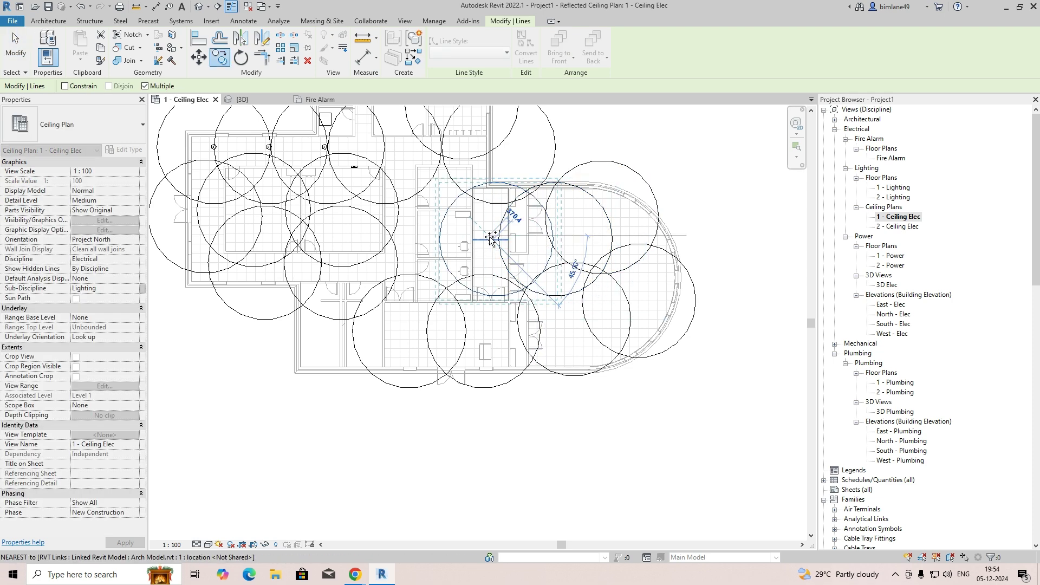
{"action": "key", "text": "Escape"}
{"action": "scroll", "coordinate": [502, 358], "scroll_direction": "down", "scroll_amount": 3}
{"action": "scroll", "coordinate": [412, 366], "scroll_direction": "up", "scroll_amount": 2}
{"action": "left_click", "coordinate": [413, 365]}
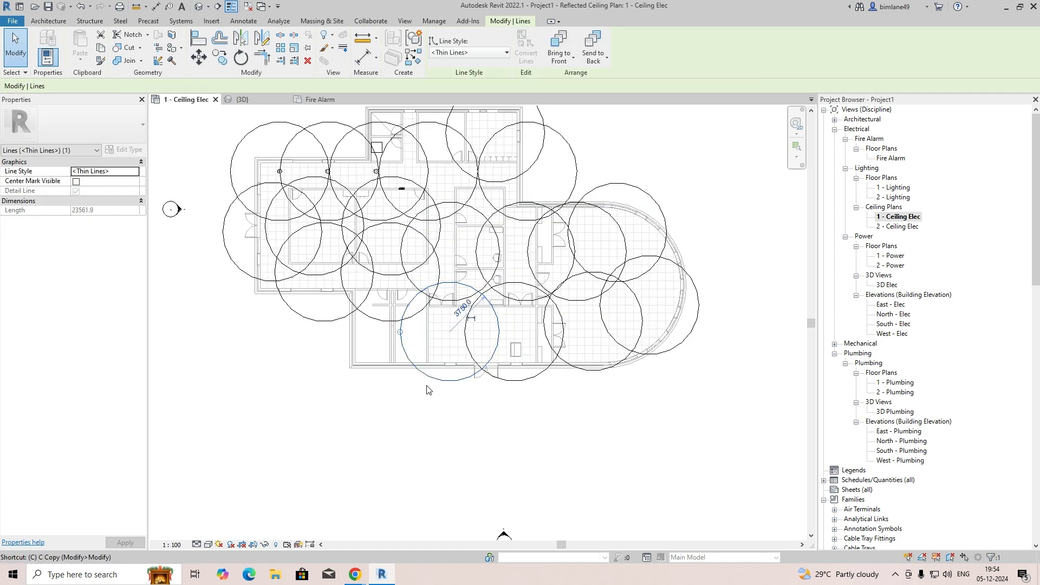
{"action": "left_click", "coordinate": [427, 390]}
{"action": "key", "text": "c"}
{"action": "key", "text": "o"}
{"action": "key", "text": "Escape"}
Copy the third smoke alarm horizontally to three further positions along the upper corridor, matching the coverage circles.
{"action": "middle_click_drag", "start_coordinate": [470, 266], "coordinate": [470, 336]}
{"action": "scroll", "coordinate": [342, 244], "scroll_direction": "up", "scroll_amount": 4}
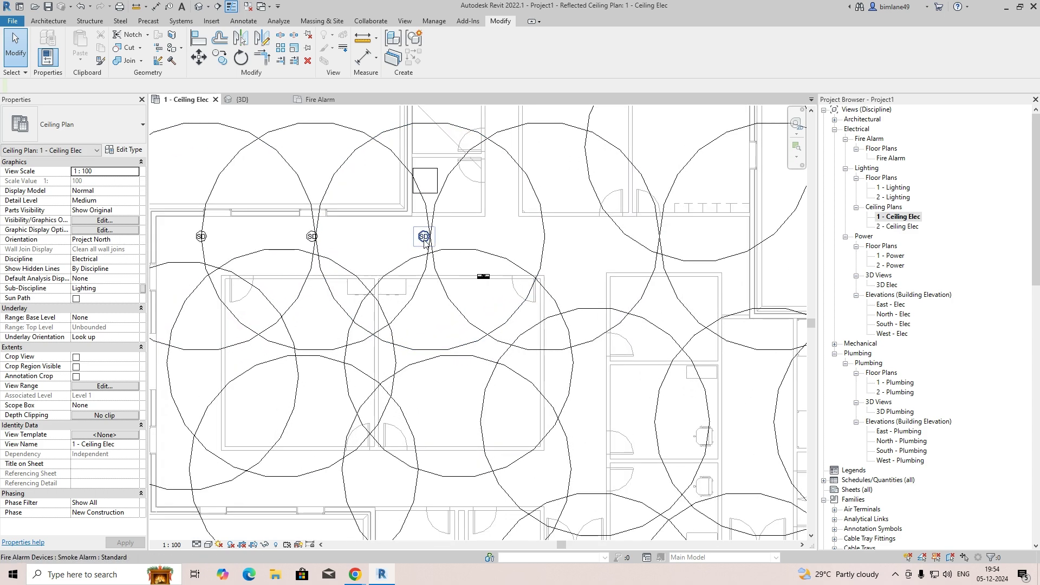
{"action": "left_click", "coordinate": [425, 238]}
{"action": "key", "text": "c"}
{"action": "key", "text": "o"}
{"action": "left_click", "coordinate": [425, 237]}
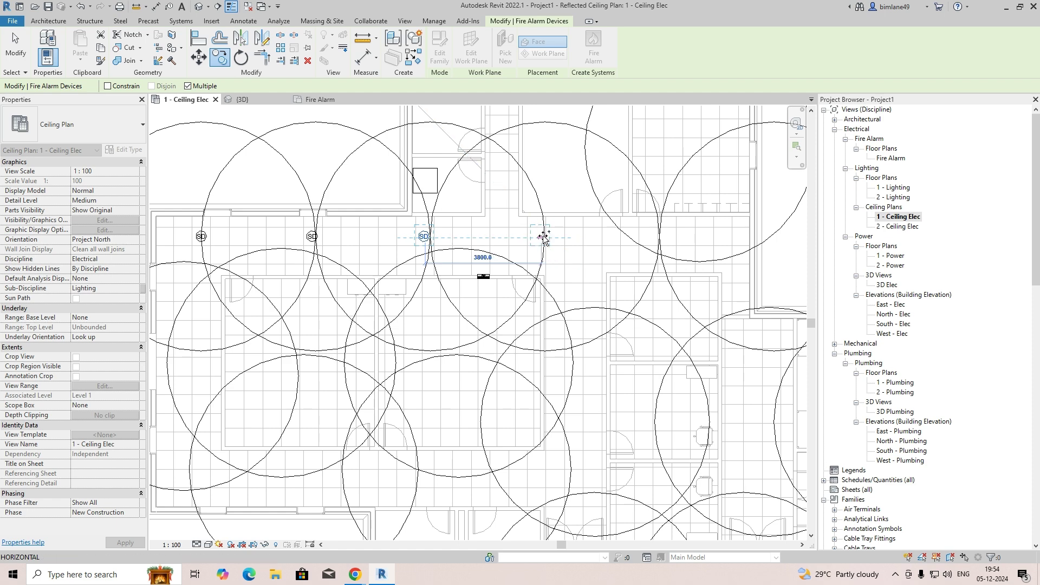
{"action": "middle_click_drag", "start_coordinate": [650, 249], "coordinate": [515, 249]}
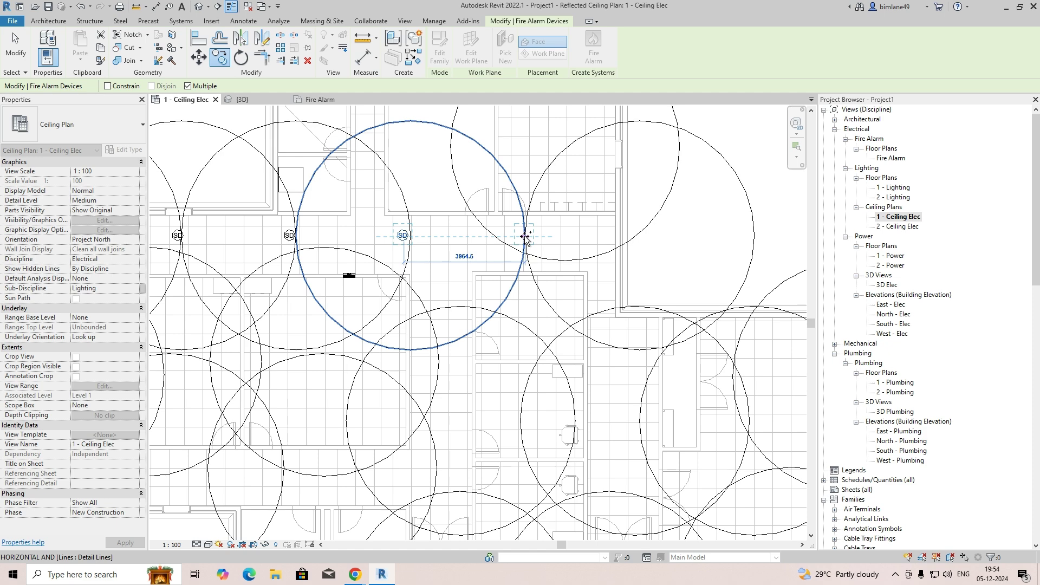
{"action": "left_click", "coordinate": [517, 237]}
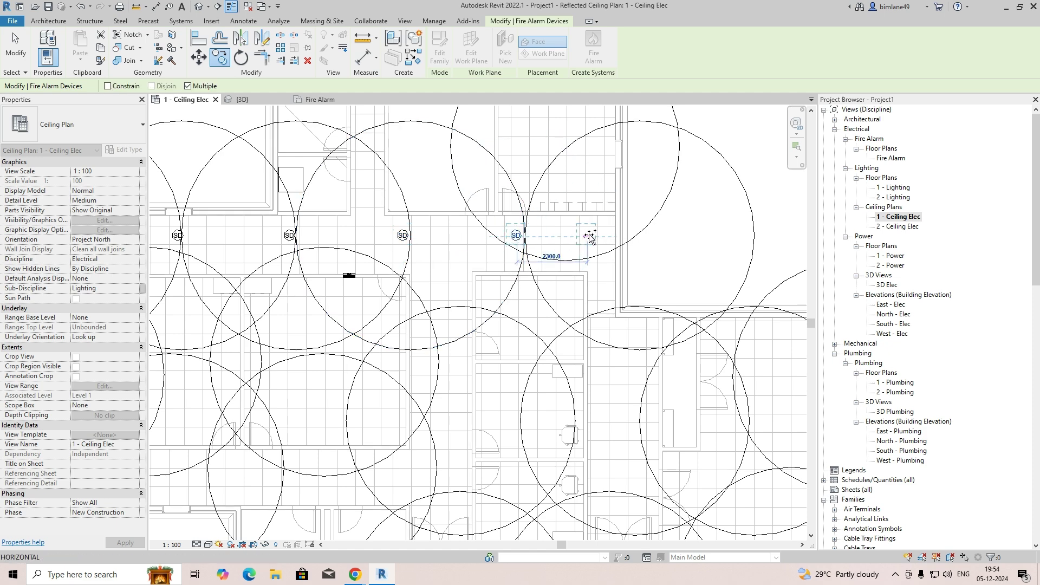
{"action": "left_click", "coordinate": [592, 237]}
Copy the smoke alarm into the tiled room above the east end of the upper corridor, at its circle's centre.
{"action": "scroll", "coordinate": [531, 271], "scroll_direction": "down", "scroll_amount": 2}
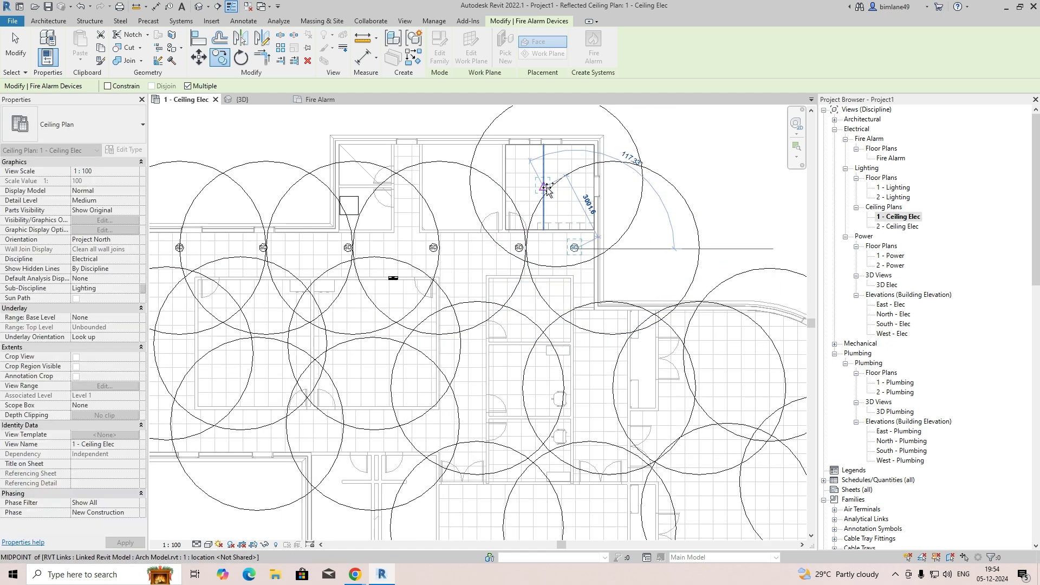
{"action": "scroll", "coordinate": [545, 187], "scroll_direction": "up", "scroll_amount": 2}
{"action": "left_click", "coordinate": [548, 180]}
Copy the smoke alarm to three ceiling tiles in the curved hall, near the centres of its coverage circles.
{"action": "middle_click_drag", "start_coordinate": [560, 268], "coordinate": [511, 154]}
{"action": "middle_click_drag", "start_coordinate": [591, 345], "coordinate": [434, 215]}
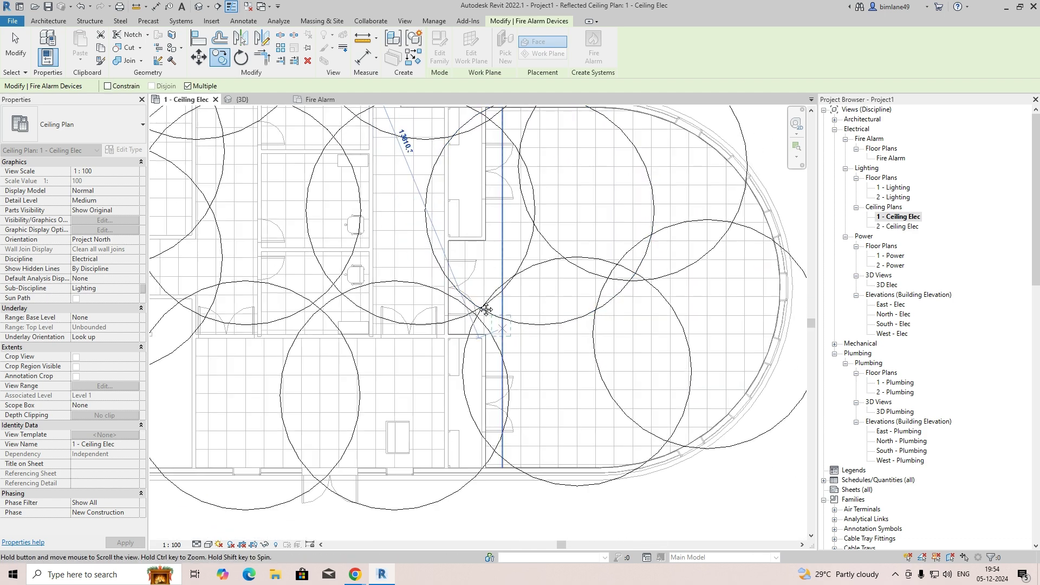
{"action": "middle_click_drag", "start_coordinate": [511, 334], "coordinate": [435, 241]}
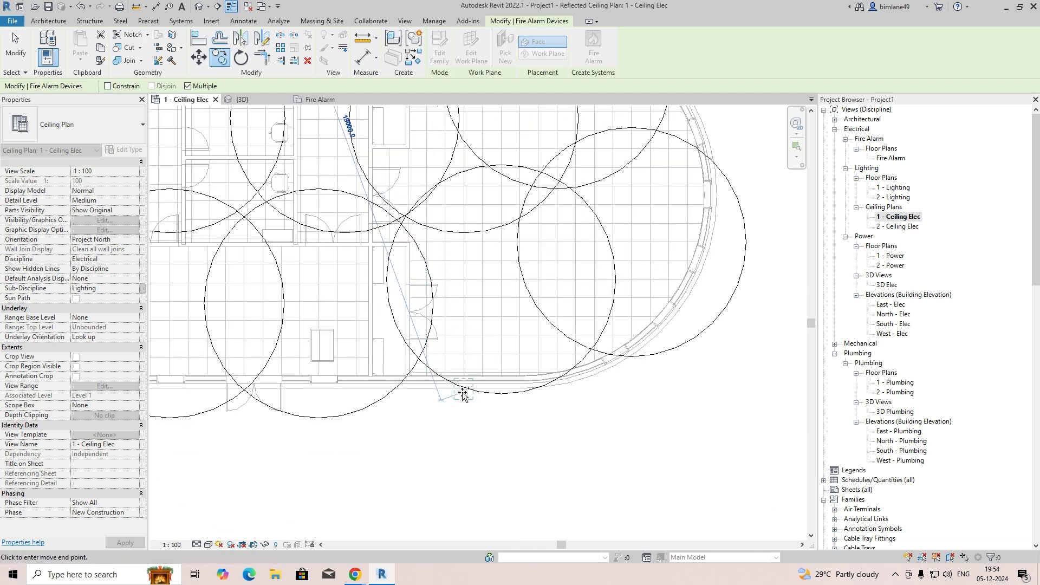
{"action": "left_click", "coordinate": [492, 272]}
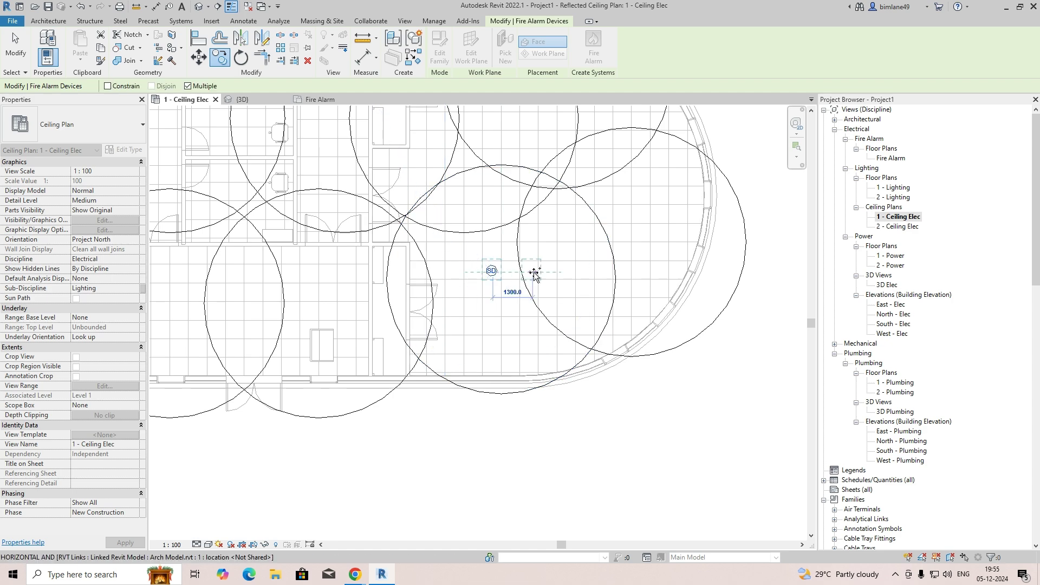
{"action": "left_click", "coordinate": [640, 234]}
{"action": "middle_click_drag", "start_coordinate": [488, 258], "coordinate": [493, 388]}
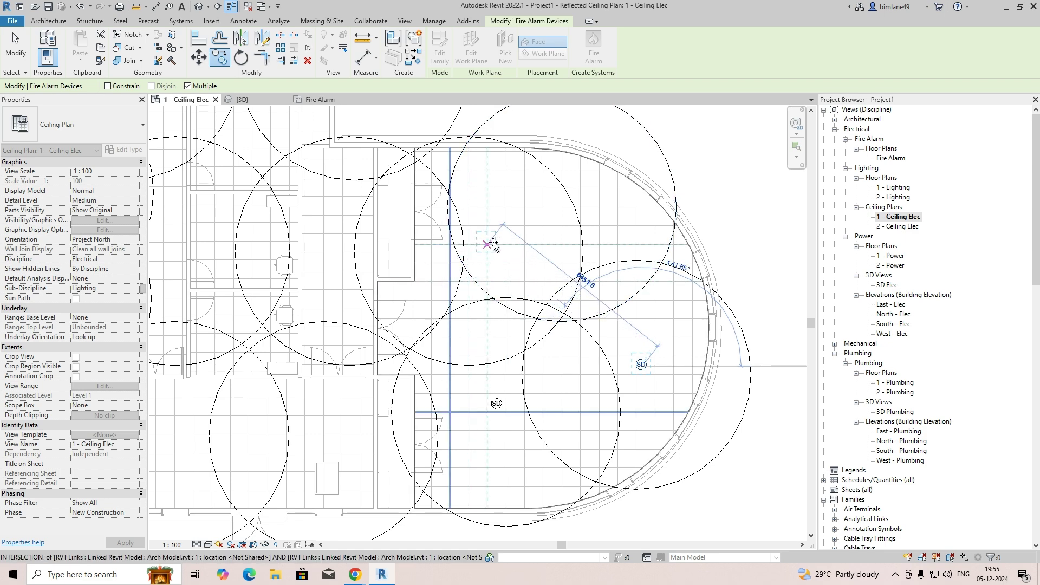
{"action": "left_click", "coordinate": [568, 220]}
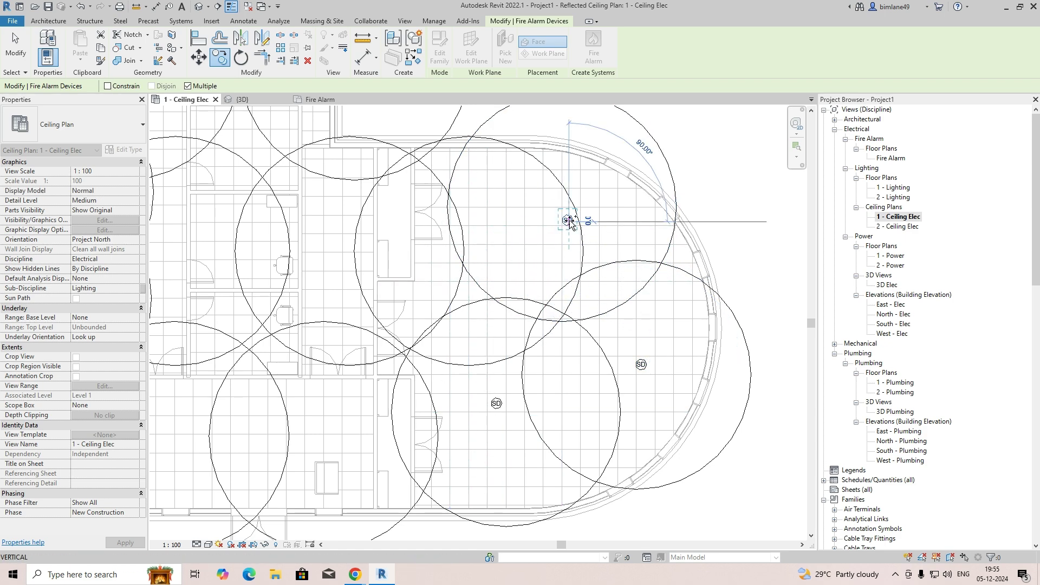
Copy the smoke alarm to the corridor west of the curved hall and to both circle centres in the lower entrance room.
{"action": "left_click", "coordinate": [336, 254]}
{"action": "middle_click_drag", "start_coordinate": [341, 382], "coordinate": [412, 242]}
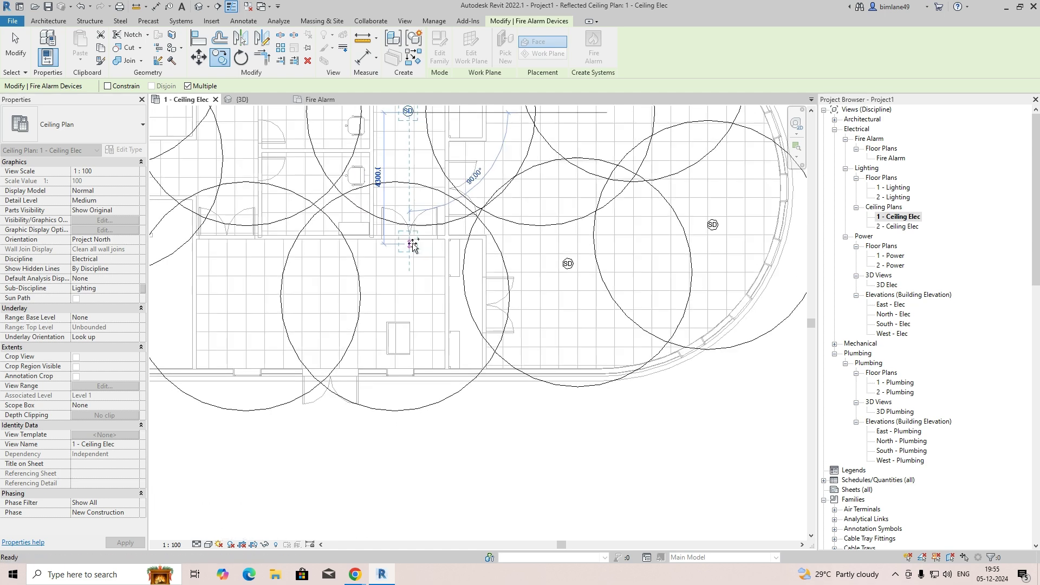
{"action": "left_click", "coordinate": [397, 304]}
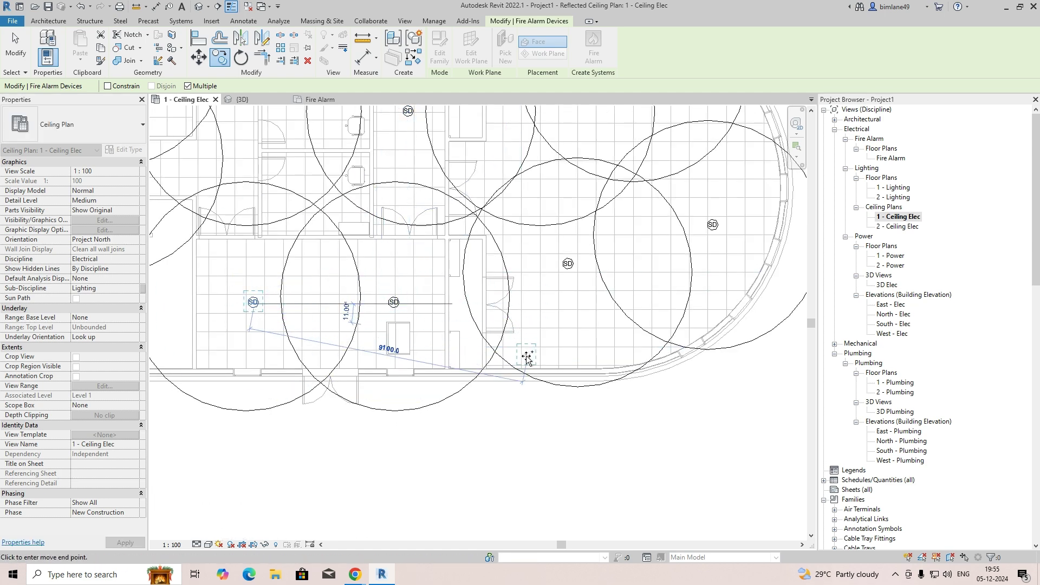
Copy the smoke alarm to two positions in the corridor west of the small central rooms.
{"action": "scroll", "coordinate": [545, 345], "scroll_direction": "down", "scroll_amount": 3}
{"action": "middle_click_drag", "start_coordinate": [553, 345], "coordinate": [731, 302]}
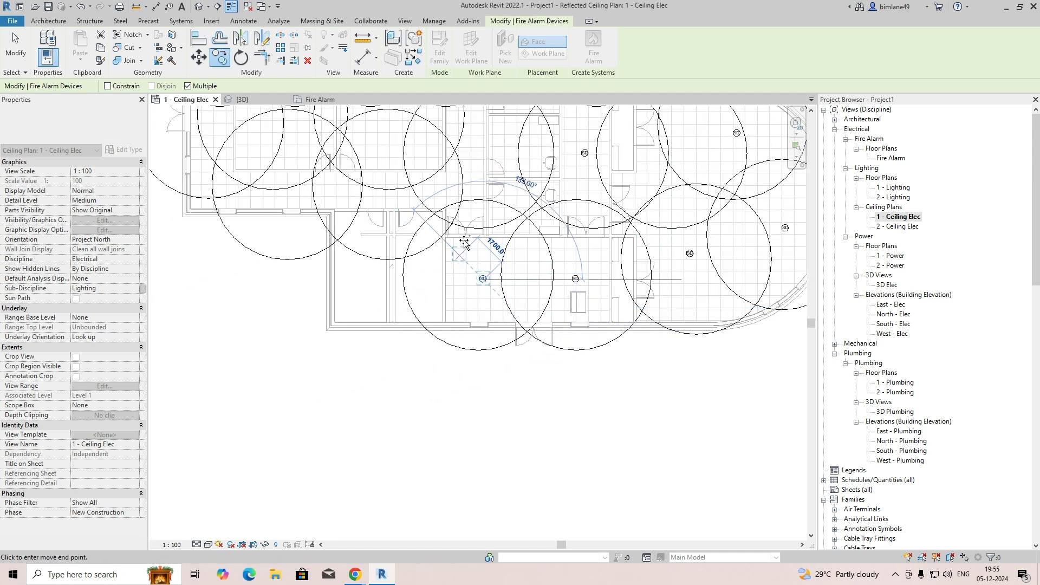
{"action": "middle_click_drag", "start_coordinate": [473, 220], "coordinate": [434, 371]}
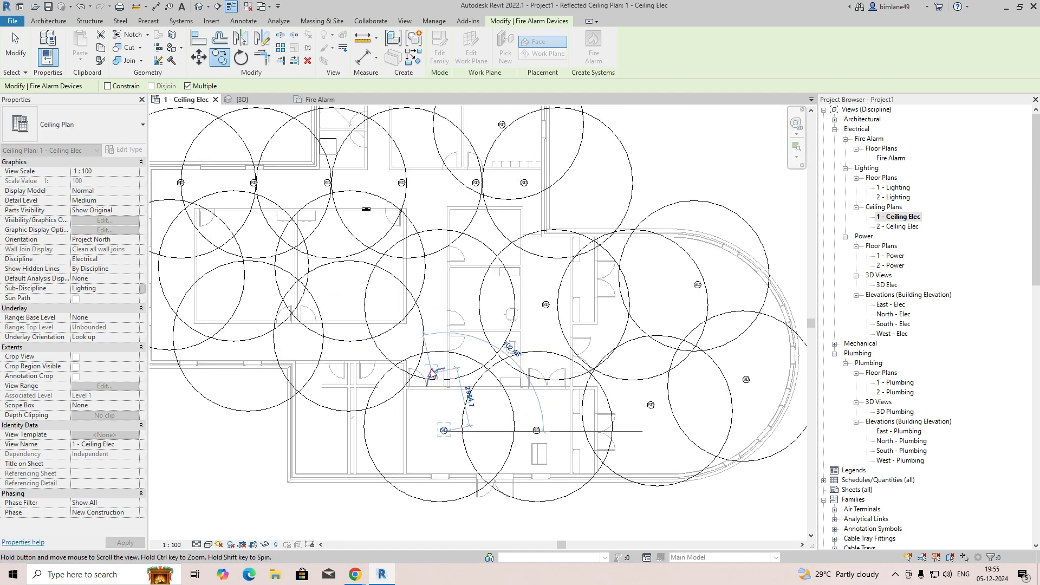
{"action": "left_click", "coordinate": [427, 243]}
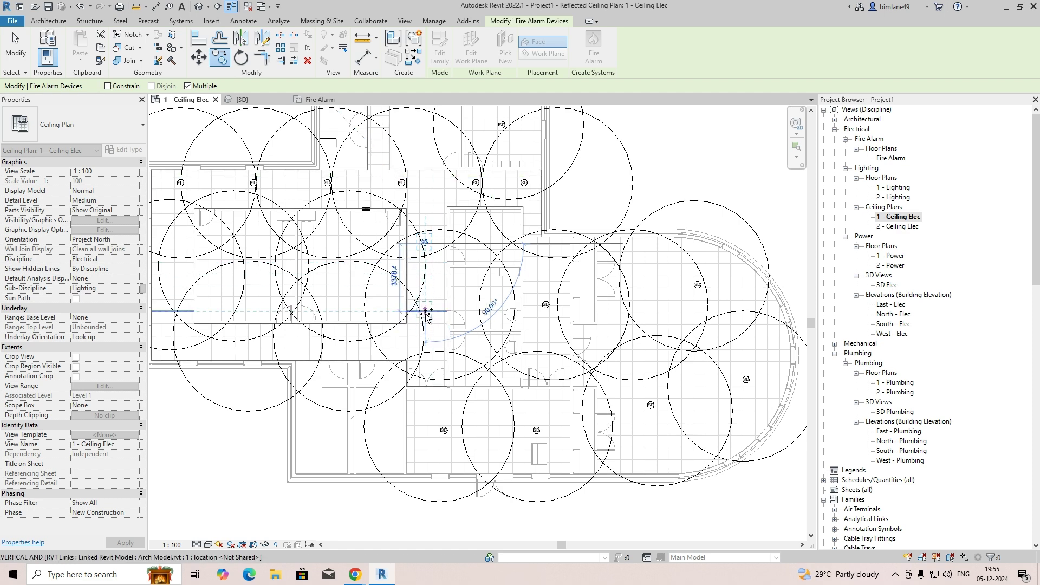
{"action": "left_click", "coordinate": [422, 322]}
{"action": "middle_click_drag", "start_coordinate": [422, 322], "coordinate": [622, 265]}
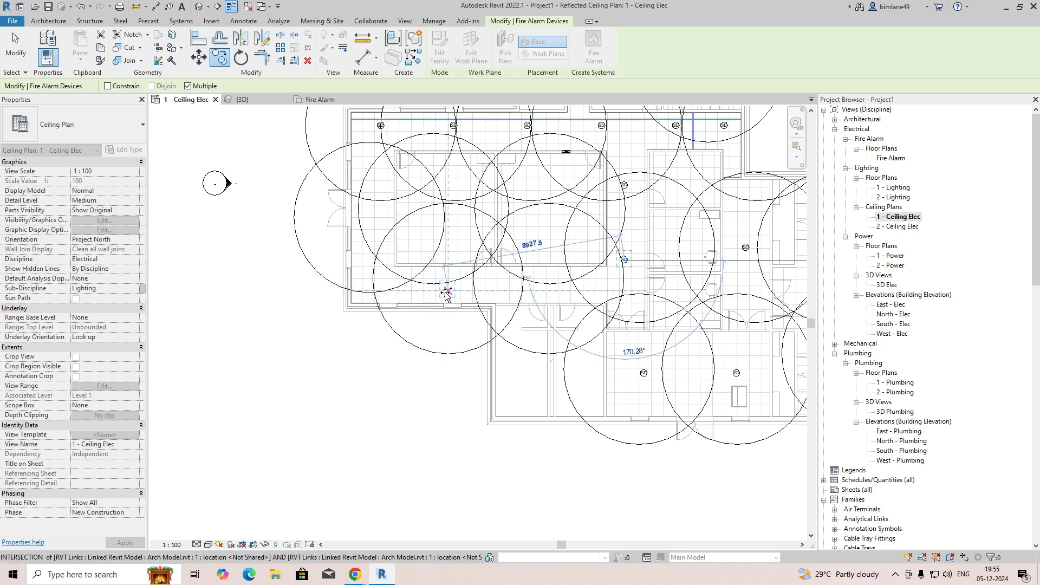
{"action": "key", "text": "Escape"}
{"action": "key", "text": "Escape"}
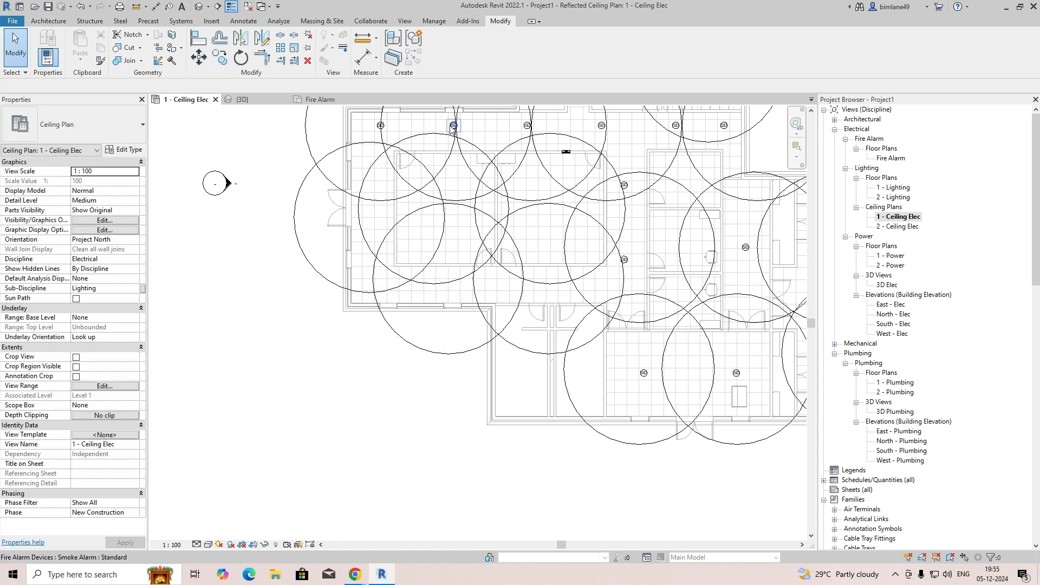
Copy the second upper-corridor smoke alarm to both circle centres in the lower corridor and the one in the west-end corridor.
{"action": "left_click_drag", "start_coordinate": [453, 128], "coordinate": [482, 154]}
{"action": "key", "text": "c"}
{"action": "key", "text": "o"}
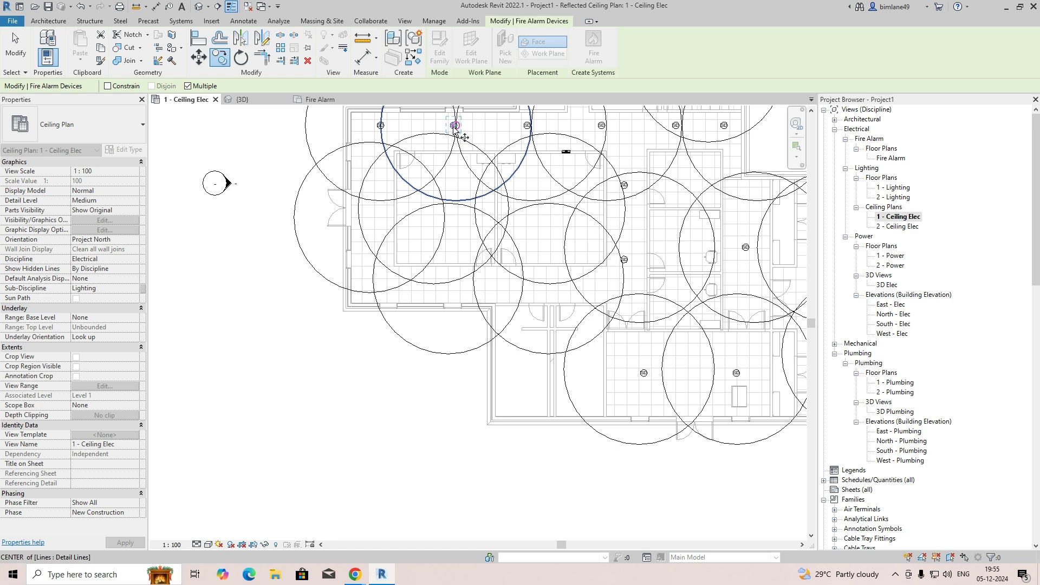
{"action": "left_click", "coordinate": [453, 126]}
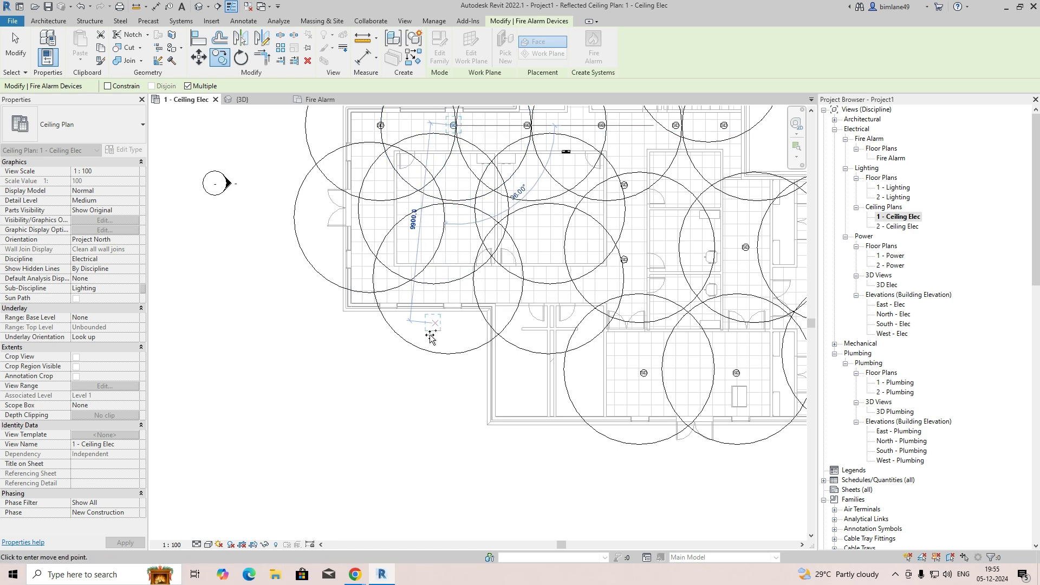
{"action": "left_click", "coordinate": [445, 278]}
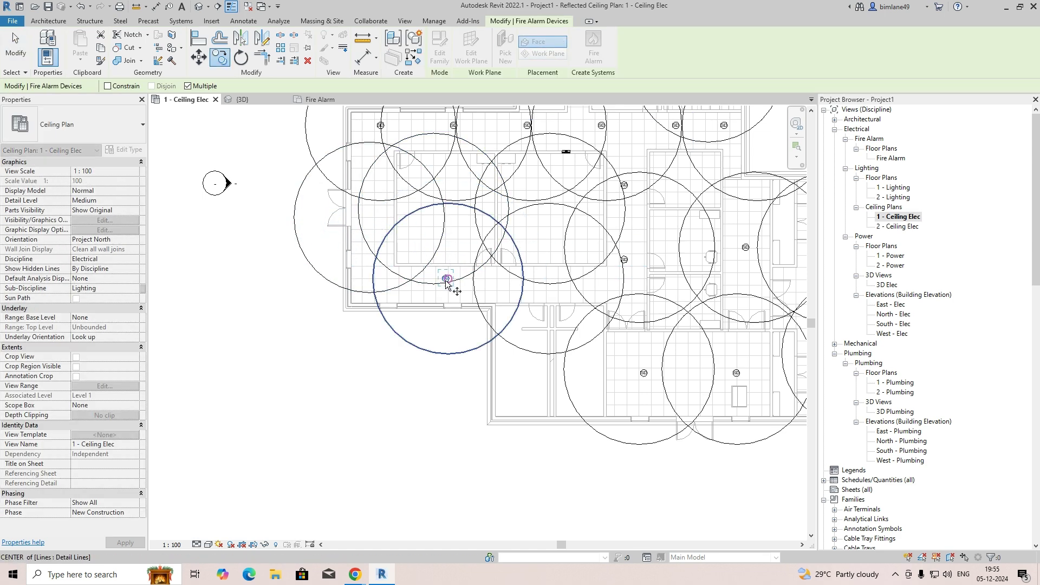
{"action": "left_click", "coordinate": [368, 219]}
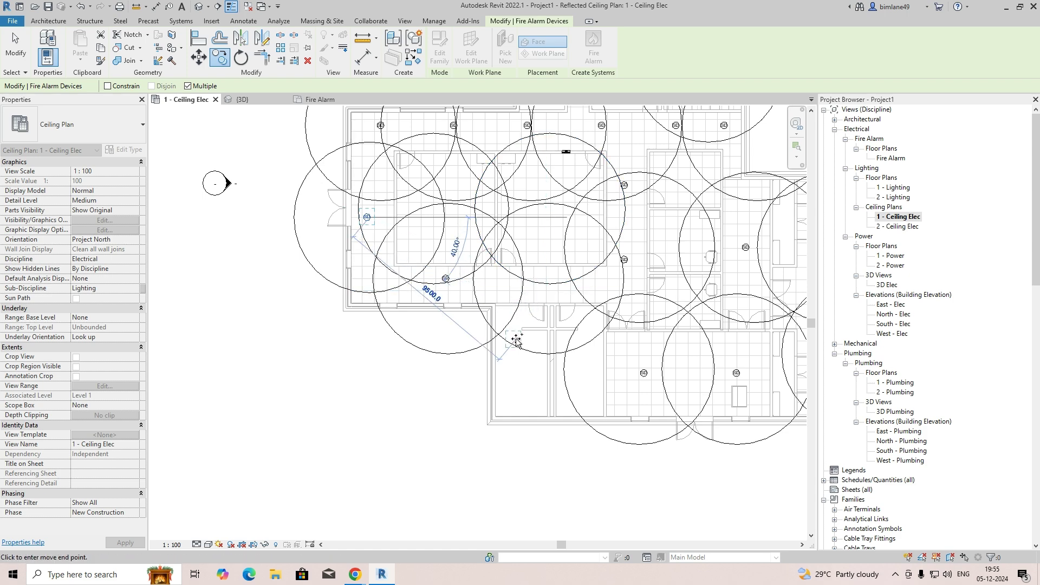
{"action": "scroll", "coordinate": [553, 292], "scroll_direction": "up", "scroll_amount": 3}
{"action": "left_click", "coordinate": [554, 283]}
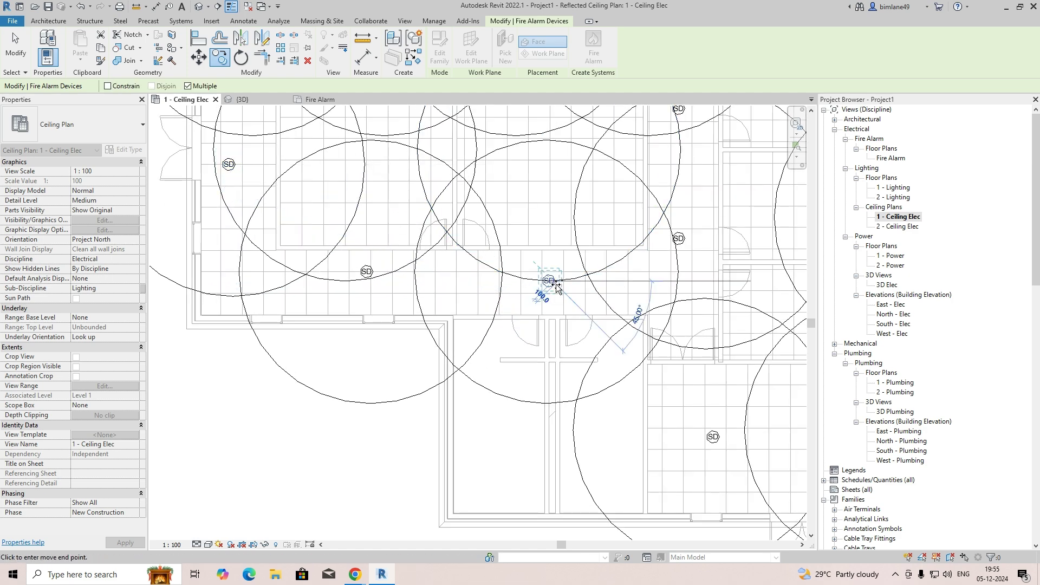
{"action": "key", "text": "Escape"}
Move the lower corridor's western smoke alarm down into its ceiling tile, level with the neighbouring alarm.
{"action": "left_click", "coordinate": [367, 269]}
{"action": "left_click_drag", "start_coordinate": [367, 271], "coordinate": [363, 281]}
{"action": "key", "text": "Escape"}
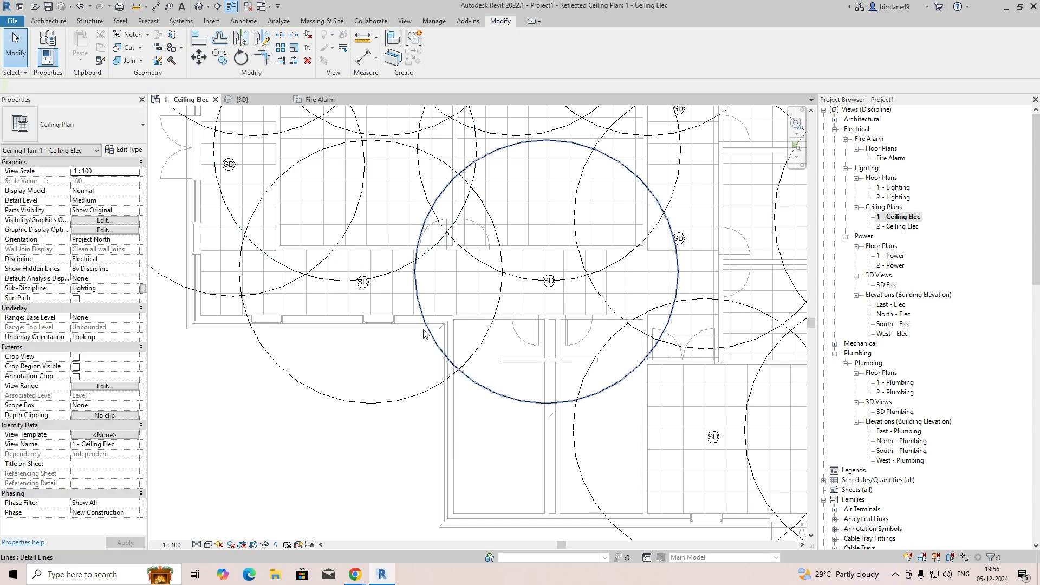
Delete all the coverage circles visible in the ceiling plan, selecting every instance of the thin detail lines in the view.
{"action": "scroll", "coordinate": [429, 318], "scroll_direction": "down", "scroll_amount": 5}
{"action": "left_click", "coordinate": [469, 399]}
{"action": "right_click", "coordinate": [469, 398]}
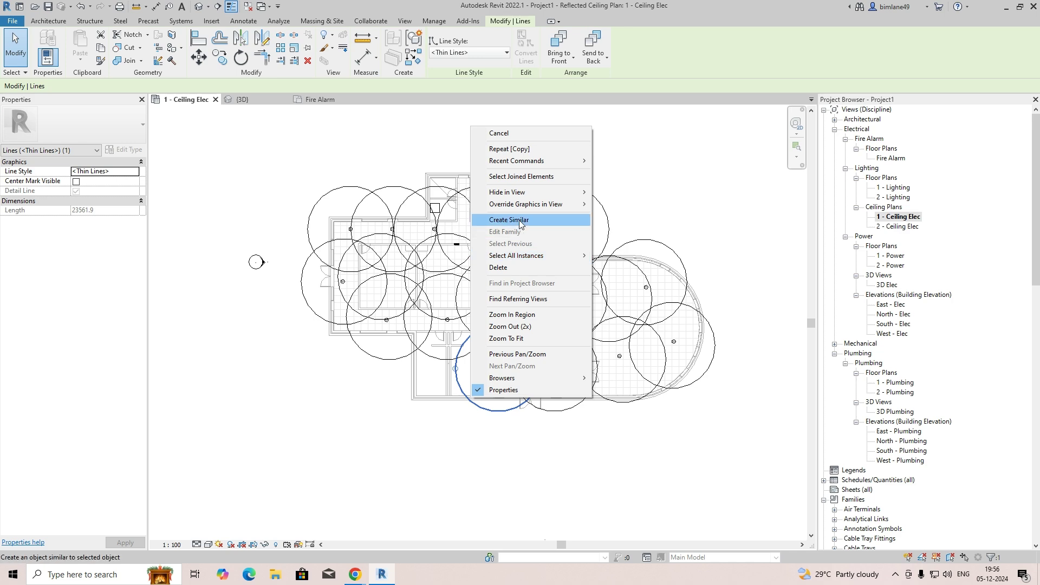
{"action": "mouse_move", "coordinate": [541, 255]}
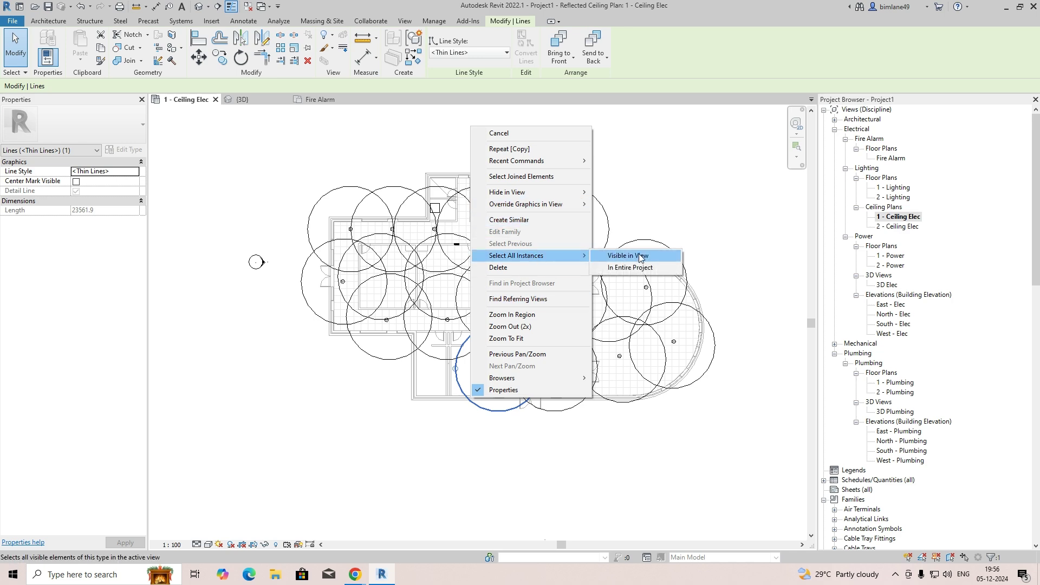
{"action": "left_click", "coordinate": [628, 256]}
{"action": "key", "text": "Delete"}
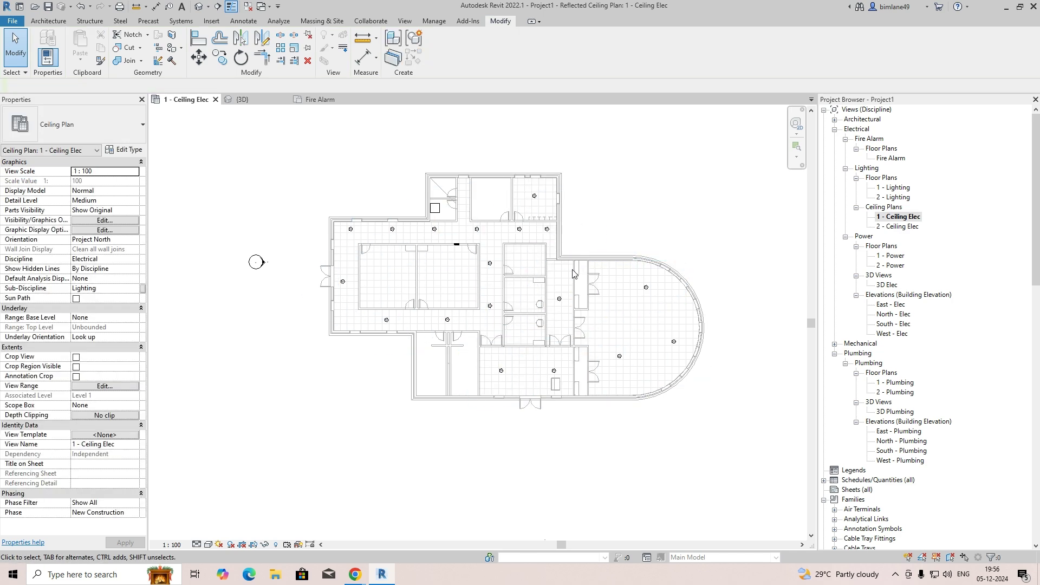
Move the west-end corridor's smoke alarm up into its ceiling tile beside the double door.
{"action": "scroll", "coordinate": [391, 294], "scroll_direction": "up", "scroll_amount": 2}
{"action": "scroll", "coordinate": [327, 287], "scroll_direction": "up", "scroll_amount": 5}
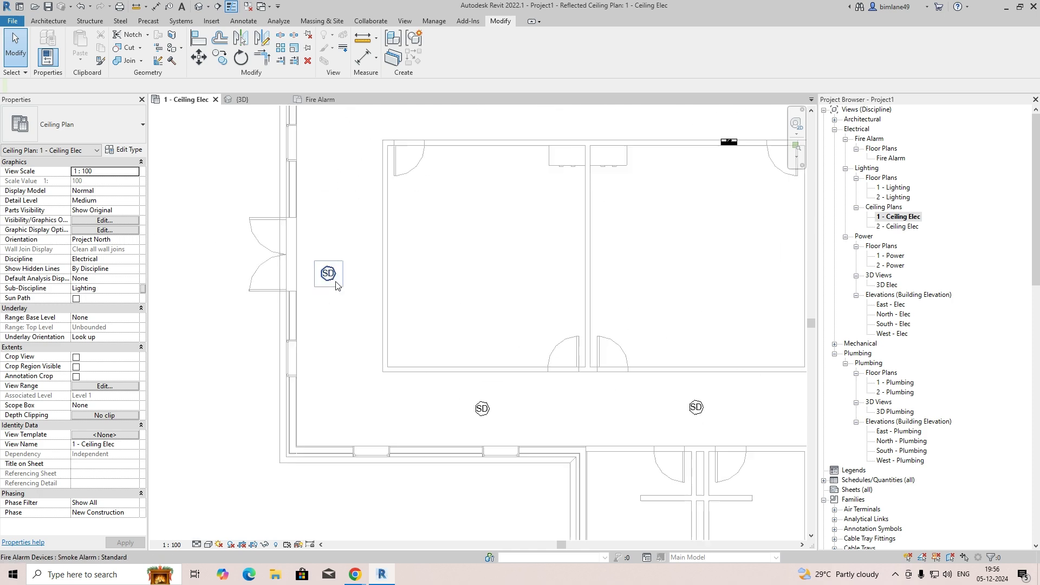
{"action": "left_click", "coordinate": [328, 275]}
{"action": "left_click_drag", "start_coordinate": [327, 269], "coordinate": [332, 250]}
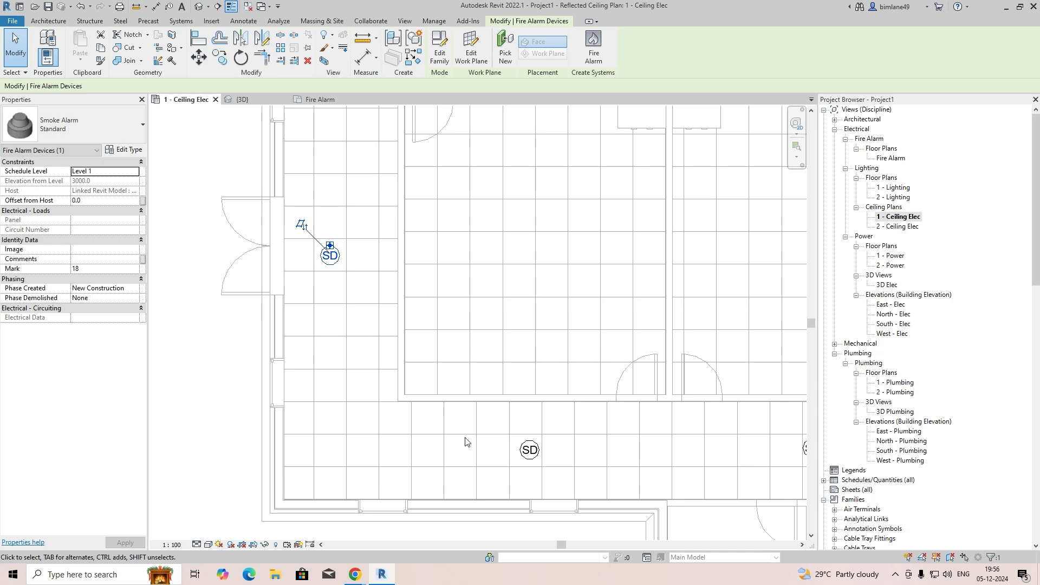
{"action": "left_click", "coordinate": [444, 413]}
Copy the lower corridor's western smoke alarm straight west to the corridor corner, in line with the west-end alarm.
{"action": "middle_click_drag", "start_coordinate": [485, 457], "coordinate": [491, 354]}
{"action": "left_click", "coordinate": [534, 350]}
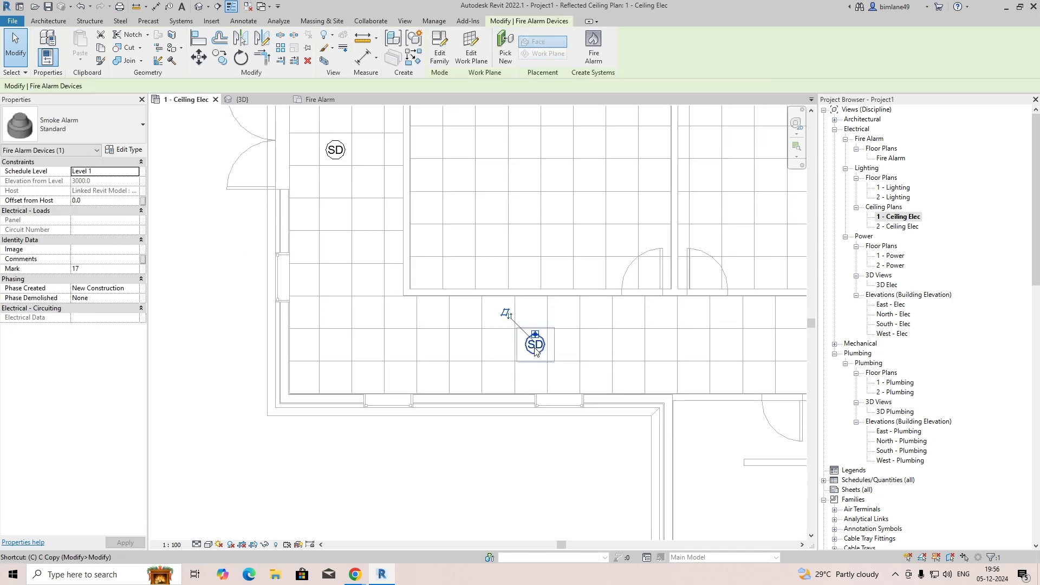
{"action": "key", "text": "c"}
{"action": "key", "text": "o"}
{"action": "left_click", "coordinate": [533, 344]}
{"action": "left_click", "coordinate": [336, 344]}
{"action": "key", "text": "Escape"}
Copy the upper smoke alarm of the corridor east of the two large rooms to the middle of each large room.
{"action": "scroll", "coordinate": [384, 349], "scroll_direction": "down", "scroll_amount": 2}
{"action": "middle_click_drag", "start_coordinate": [526, 372], "coordinate": [323, 341]}
{"action": "middle_click_drag", "start_coordinate": [539, 347], "coordinate": [608, 501]}
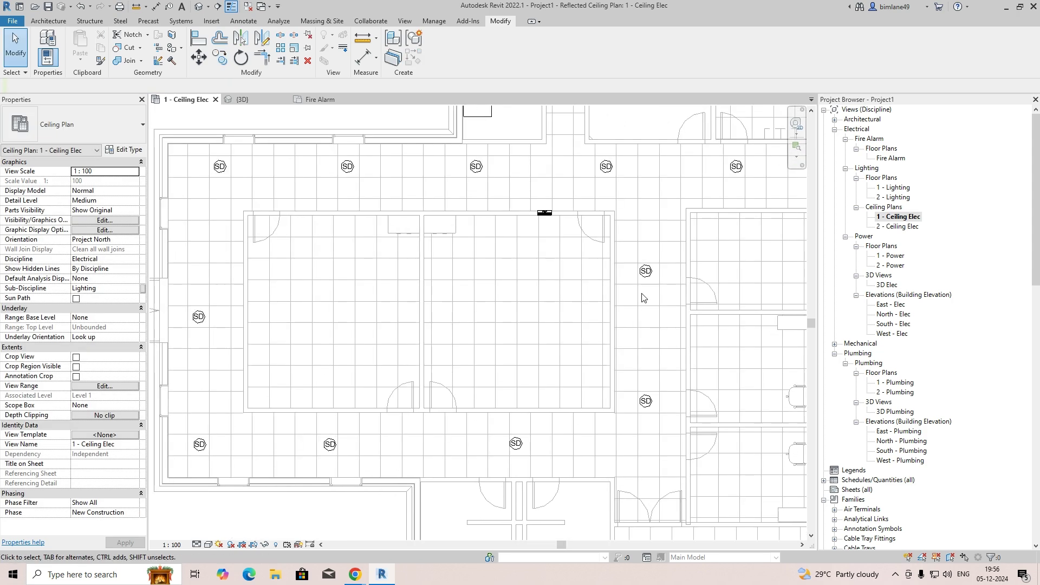
{"action": "left_click", "coordinate": [647, 273]}
{"action": "scroll", "coordinate": [648, 273], "scroll_direction": "up", "scroll_amount": 1}
{"action": "key", "text": "c"}
{"action": "key", "text": "o"}
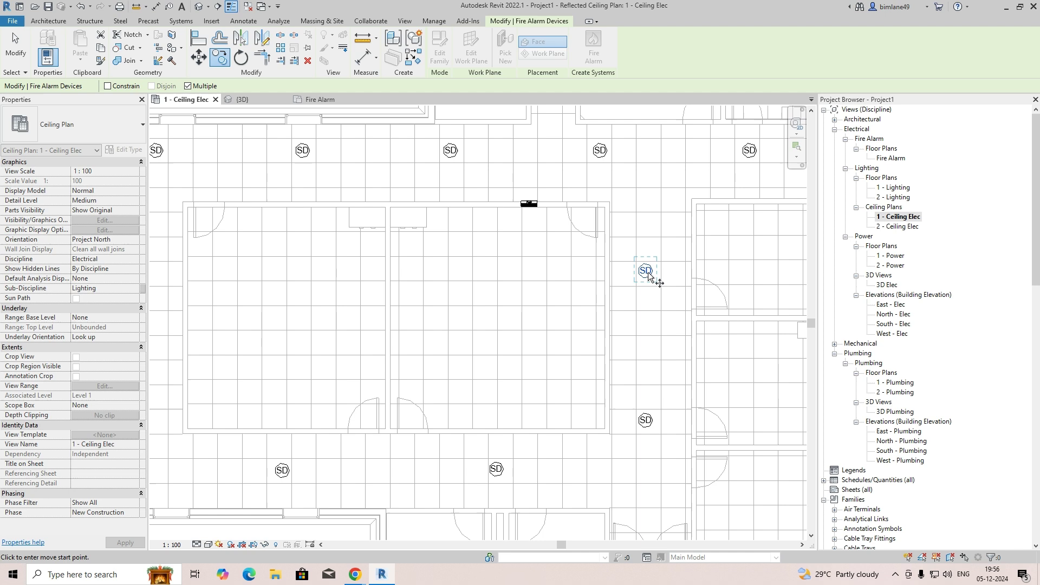
{"action": "left_click", "coordinate": [646, 271]}
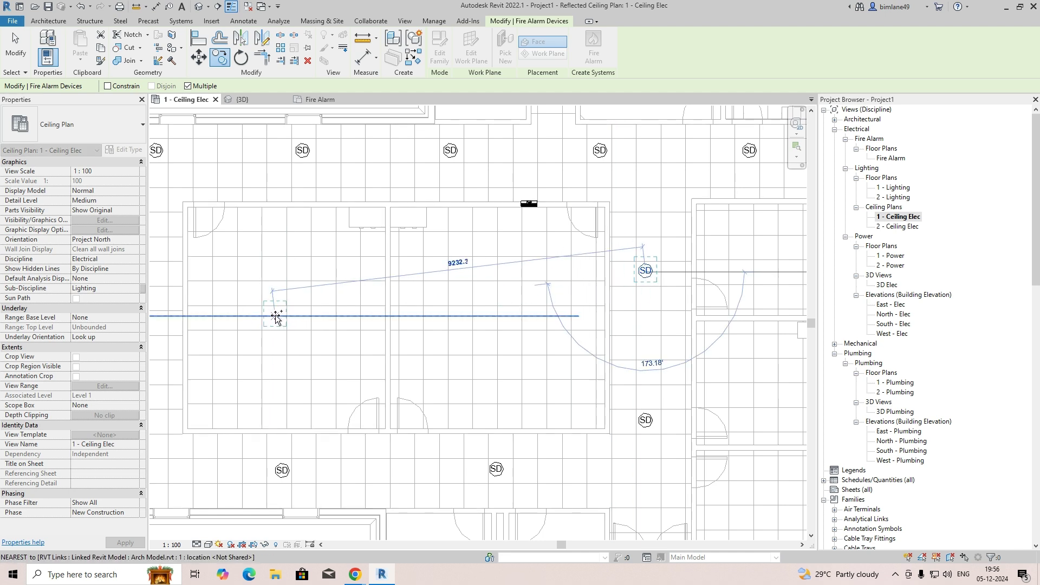
{"action": "left_click", "coordinate": [275, 315]}
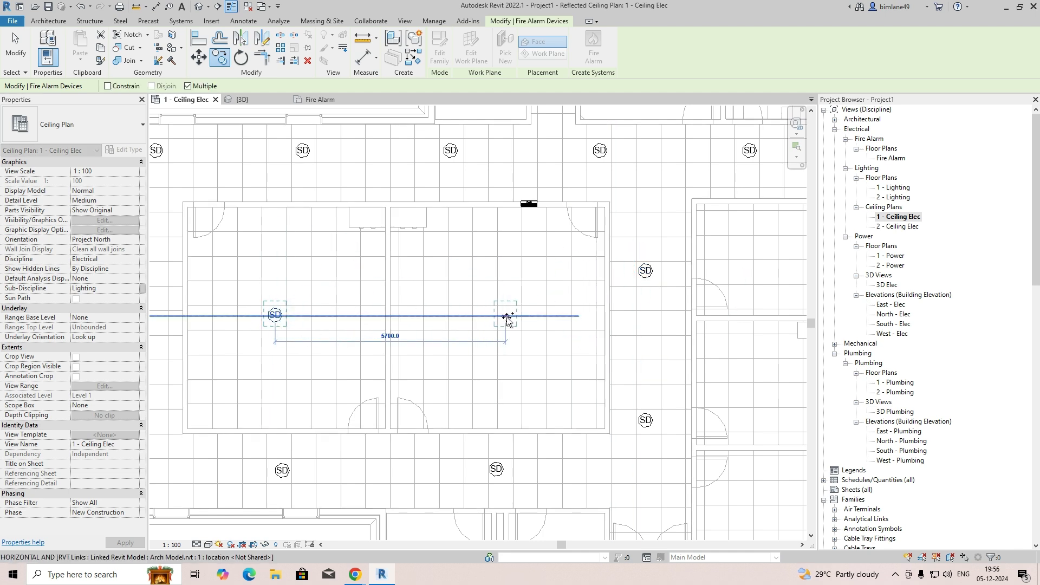
{"action": "left_click", "coordinate": [486, 317]}
{"action": "key", "text": "Escape"}
{"action": "key", "text": "Escape"}
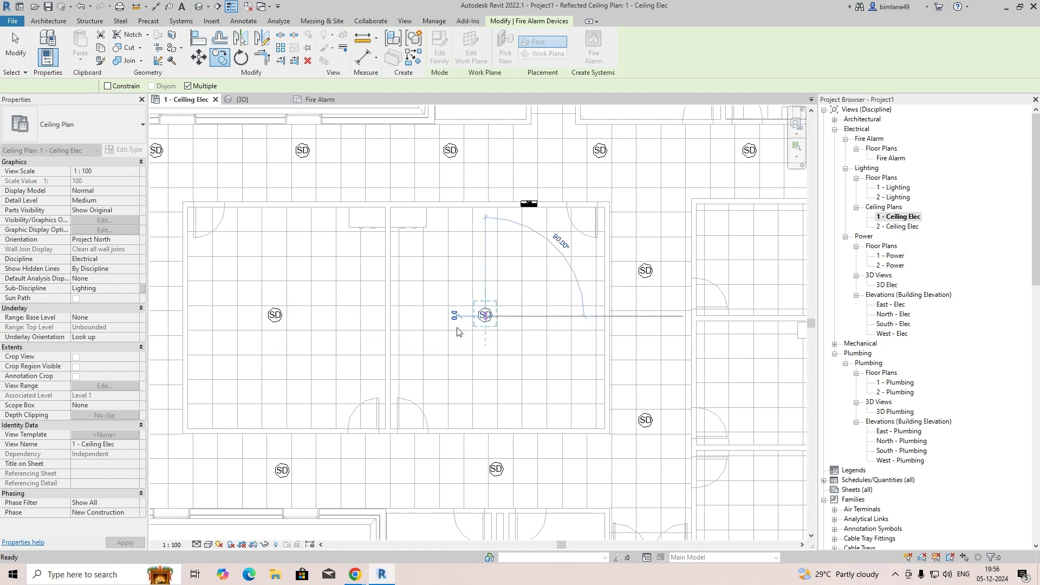
Move the curved hall's eastern smoke alarm down into line with the hall's lower western alarm.
{"action": "scroll", "coordinate": [426, 342], "scroll_direction": "down", "scroll_amount": 4}
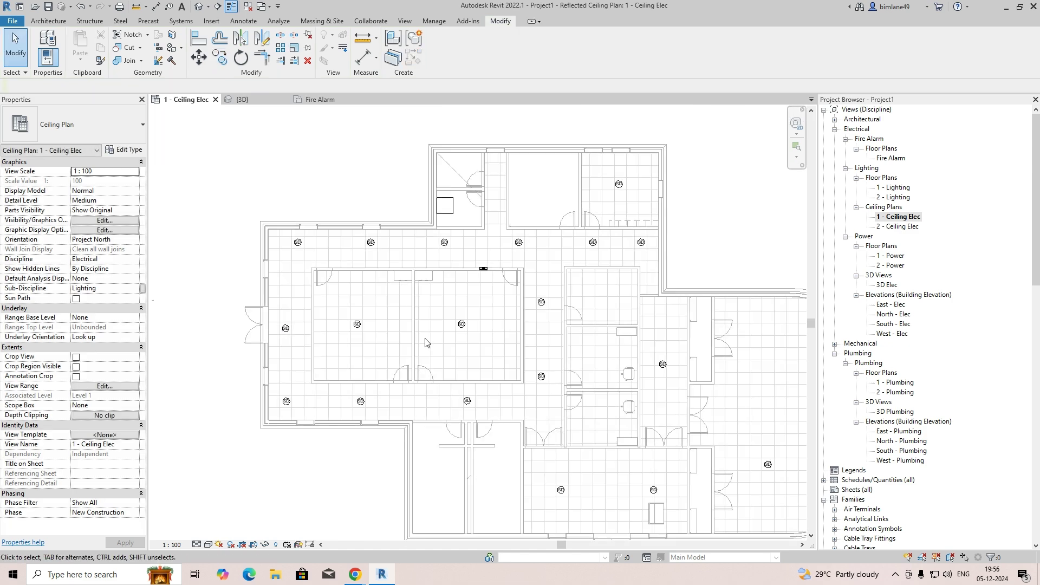
{"action": "scroll", "coordinate": [425, 343], "scroll_direction": "up", "scroll_amount": 1}
{"action": "scroll", "coordinate": [576, 234], "scroll_direction": "down", "scroll_amount": 3}
{"action": "middle_click_drag", "start_coordinate": [627, 332], "coordinate": [430, 284]}
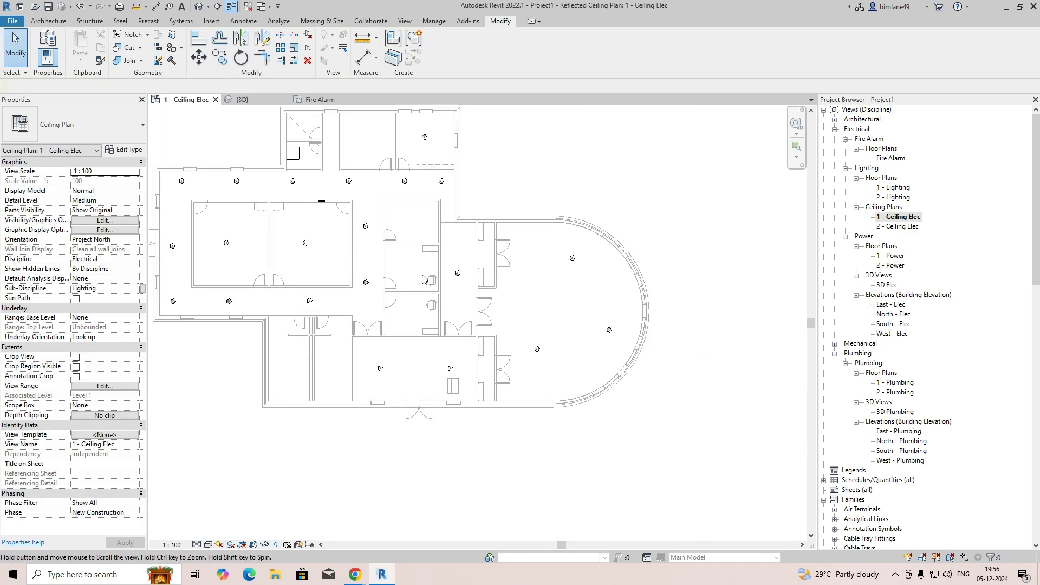
{"action": "scroll", "coordinate": [559, 354], "scroll_direction": "up", "scroll_amount": 3}
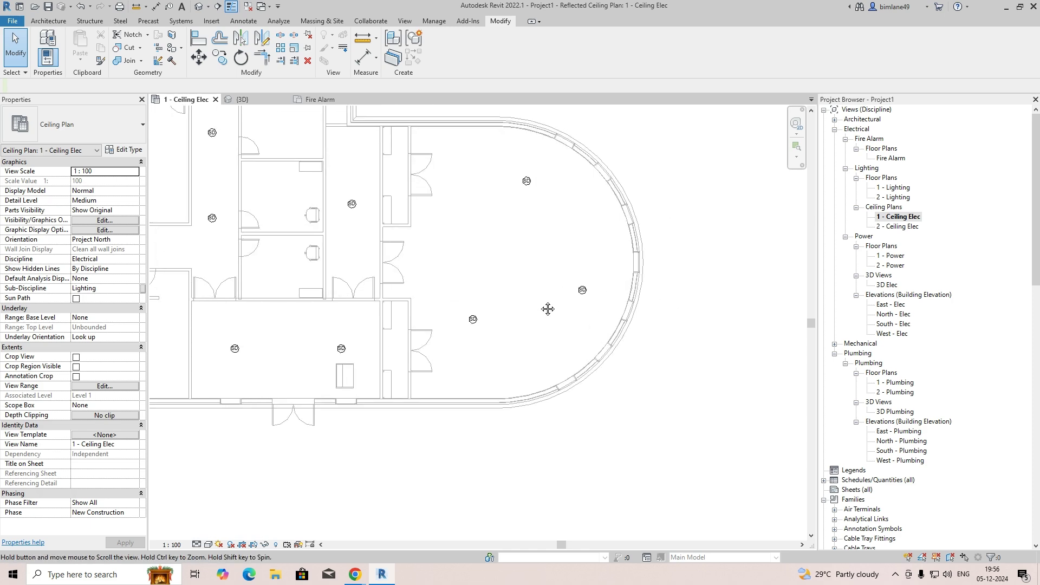
{"action": "left_click", "coordinate": [582, 292]}
{"action": "scroll", "coordinate": [582, 294], "scroll_direction": "up", "scroll_amount": 2}
{"action": "left_click_drag", "start_coordinate": [583, 289], "coordinate": [587, 331]}
{"action": "left_click", "coordinate": [498, 281]}
{"action": "middle_click_drag", "start_coordinate": [499, 153], "coordinate": [499, 233]}
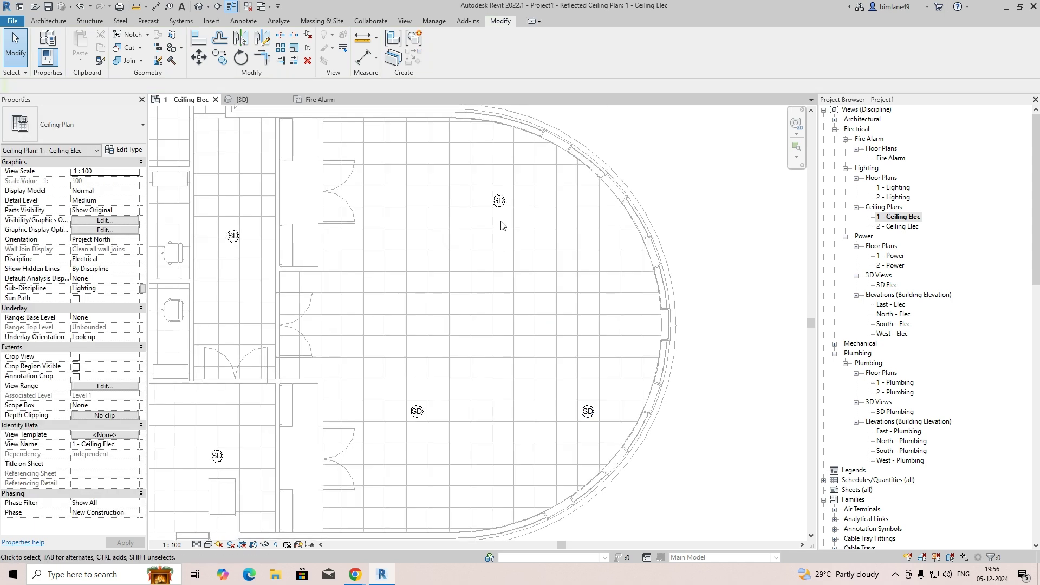
Delete the curved hall's upper smoke alarm and shift the remaining lower pair one ceiling tile west.
{"action": "left_click", "coordinate": [501, 206]}
{"action": "key", "text": "Delete"}
{"action": "left_click_drag", "start_coordinate": [378, 395], "coordinate": [600, 445]}
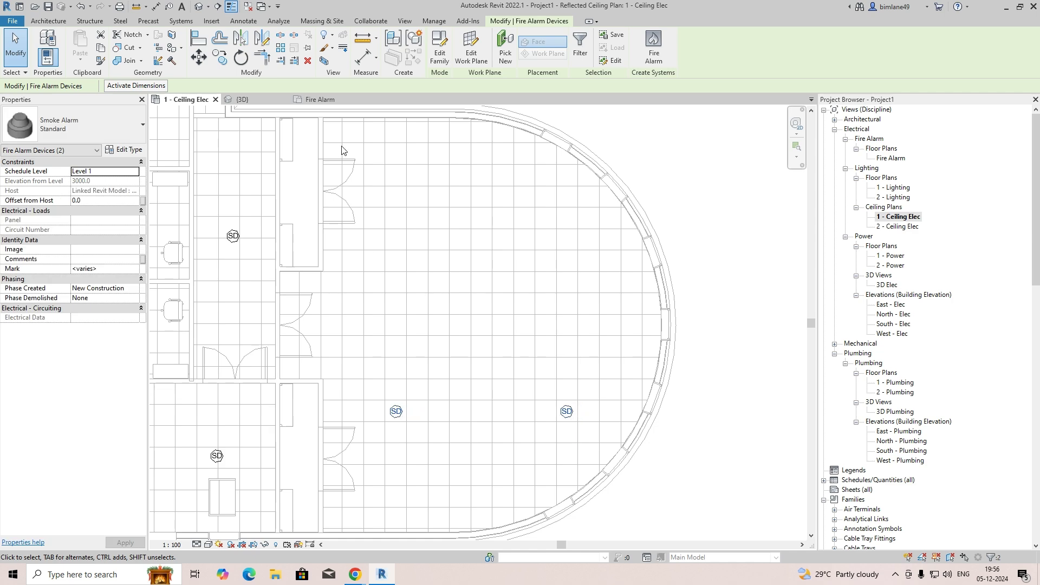
Copy the pair of smoke alarms straight up the curved hall twice, forming a middle and an upper row.
{"action": "left_click", "coordinate": [219, 57]}
{"action": "left_click", "coordinate": [428, 421]}
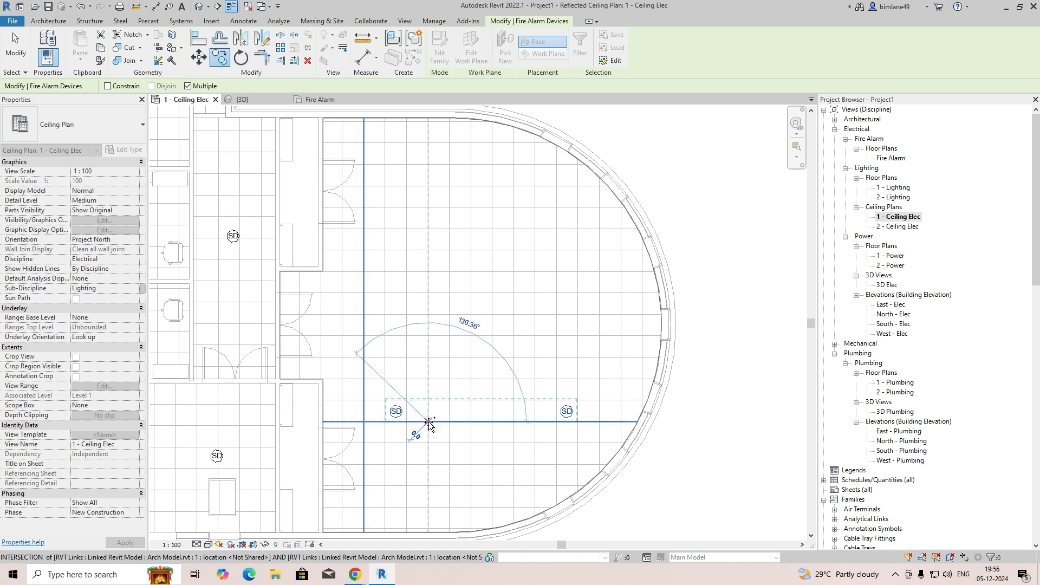
{"action": "left_click", "coordinate": [429, 315]}
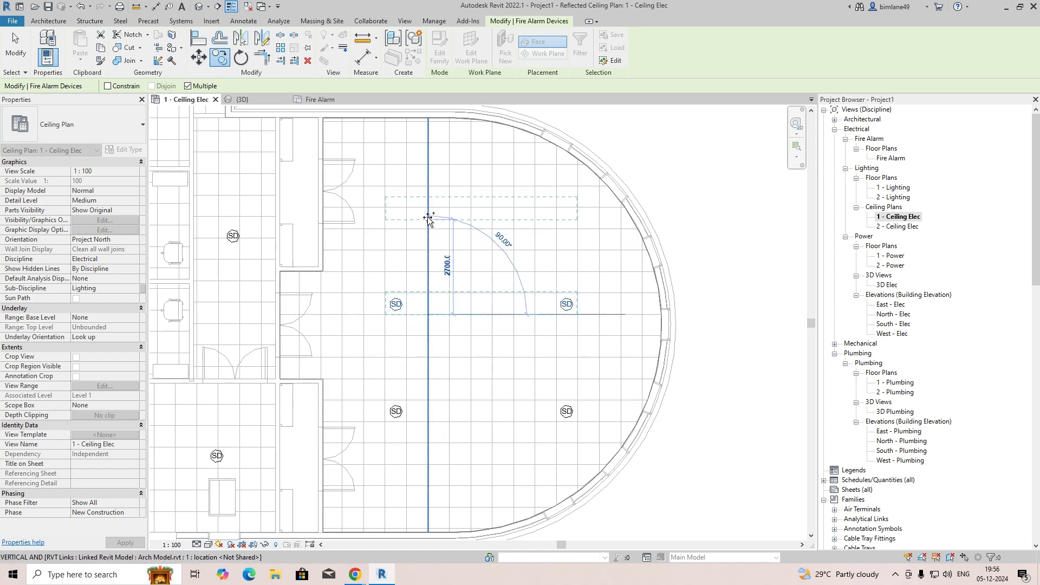
{"action": "left_click", "coordinate": [428, 185]}
{"action": "key", "text": "Escape"}
{"action": "key", "text": "Escape"}
Nudge the curved hall's middle row of smoke alarms slightly up and the lower row down to even out the spacing.
{"action": "left_click_drag", "start_coordinate": [615, 364], "coordinate": [641, 367]}
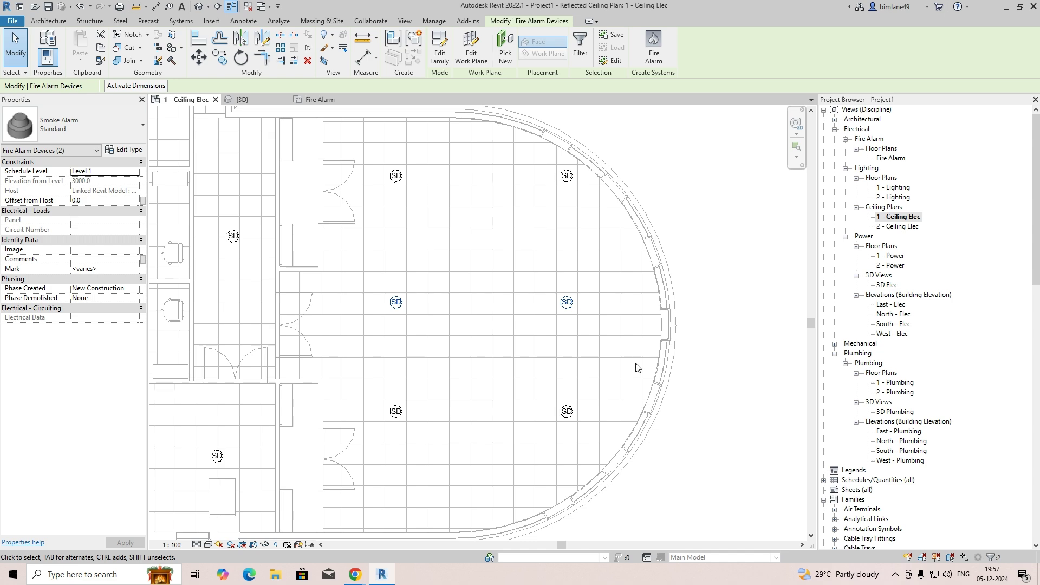
{"action": "key", "text": "Escape"}
{"action": "left_click_drag", "start_coordinate": [613, 447], "coordinate": [614, 449]}
{"action": "key", "text": "Escape"}
{"action": "scroll", "coordinate": [622, 449], "scroll_direction": "down", "scroll_amount": 2}
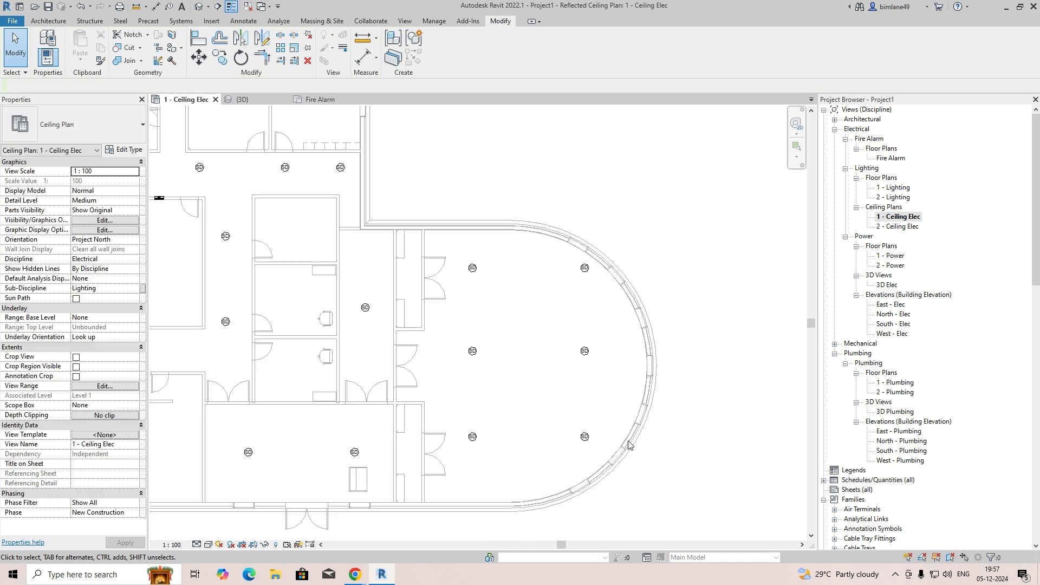
{"action": "middle_click_drag", "start_coordinate": [476, 406], "coordinate": [645, 408]}
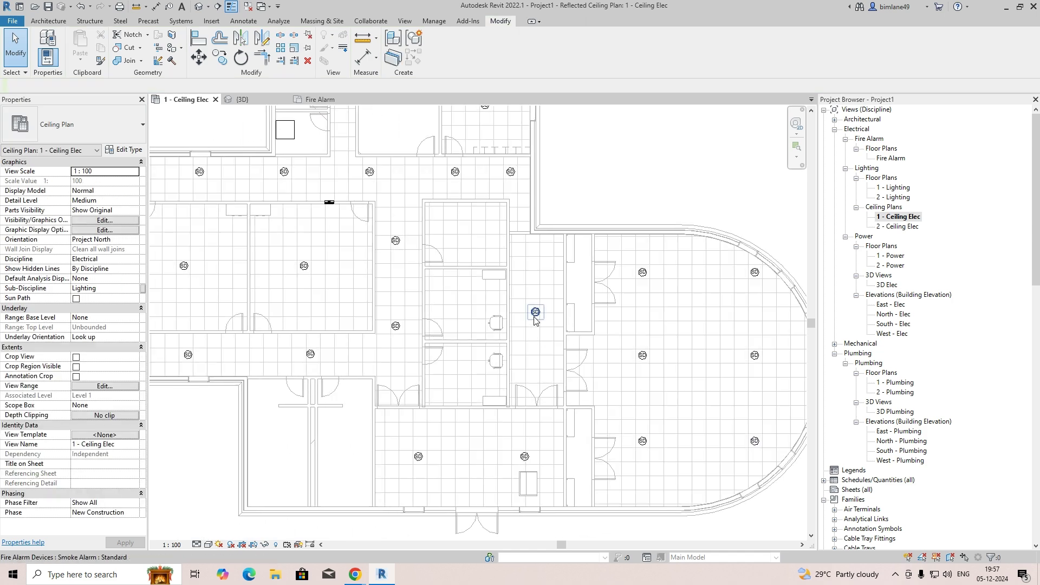
{"action": "left_click", "coordinate": [535, 312]}
{"action": "key", "text": "c"}
{"action": "key", "text": "s"}
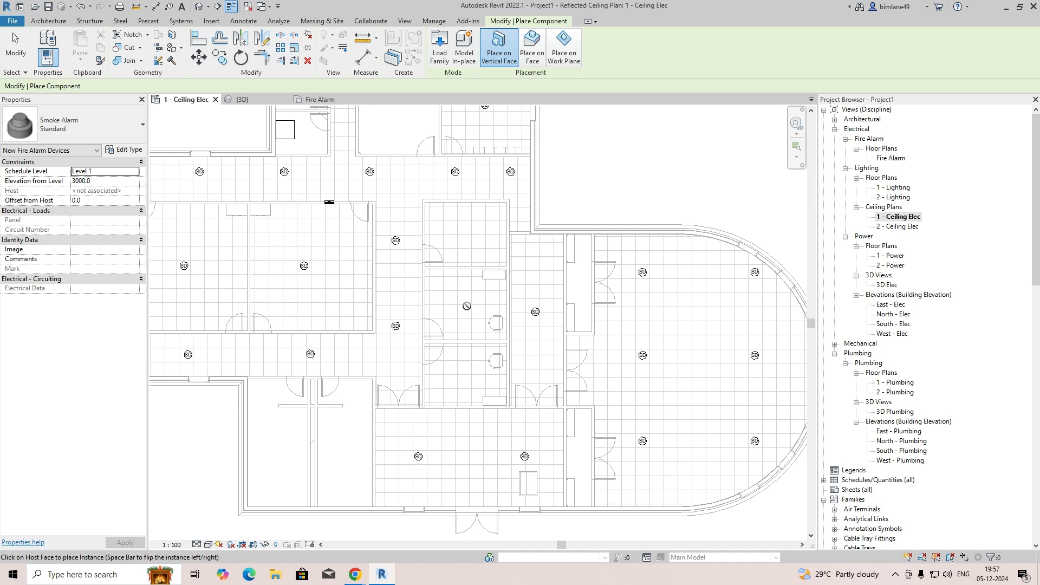
{"action": "key", "text": "Escape"}
{"action": "left_click_drag", "start_coordinate": [535, 312], "coordinate": [539, 318]}
{"action": "key", "text": "c"}
{"action": "key", "text": "s"}
{"action": "key", "text": "Escape"}
{"action": "left_click", "coordinate": [535, 315]}
{"action": "key", "text": "Escape"}
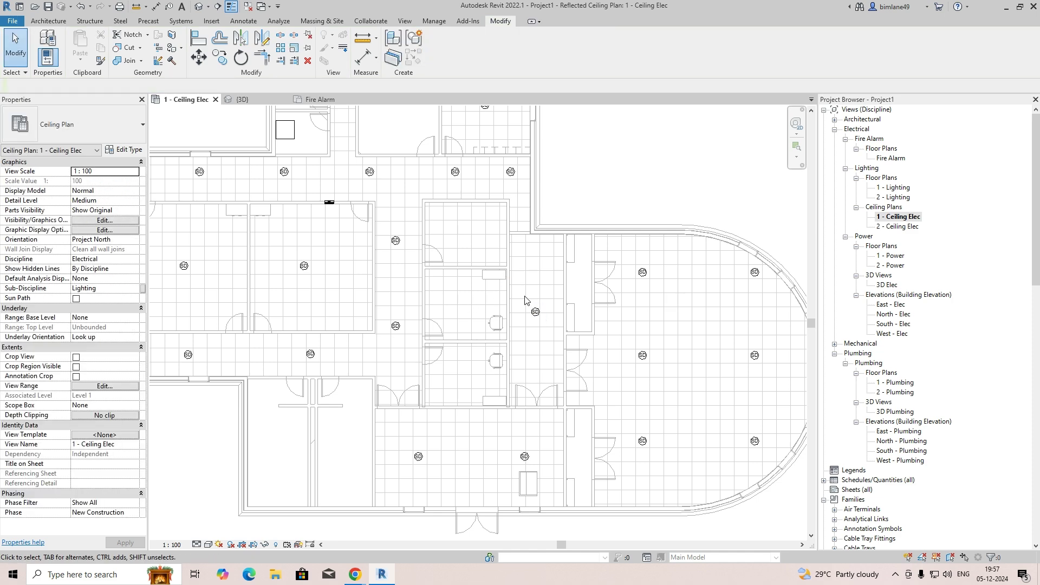
Copy the smoke alarm from the corridor west of the curved hall into the small central rooms.
{"action": "left_click", "coordinate": [535, 312]}
{"action": "scroll", "coordinate": [528, 308], "scroll_direction": "up", "scroll_amount": 3}
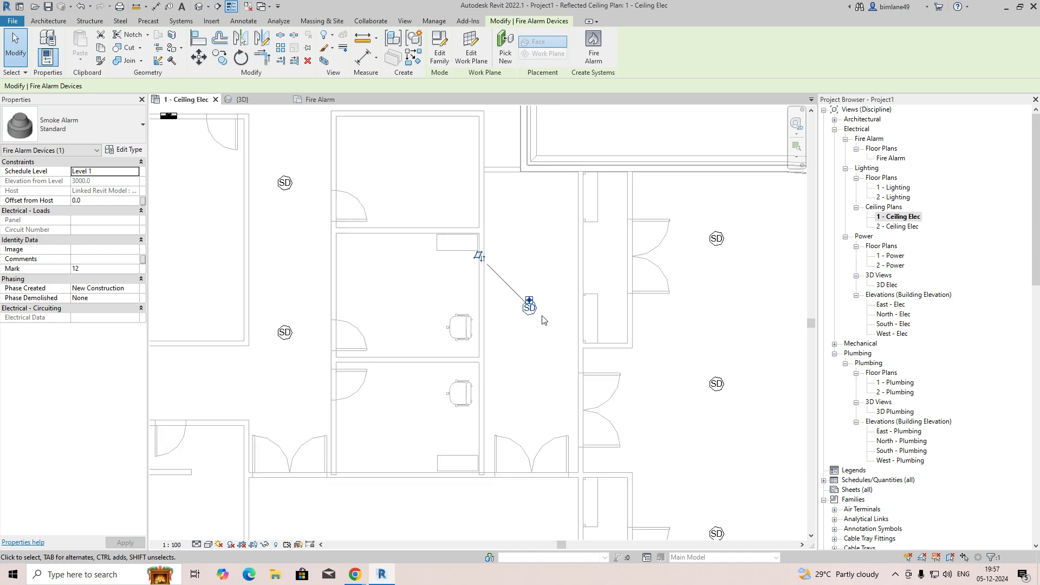
{"action": "left_click_drag", "start_coordinate": [523, 294], "coordinate": [524, 296]}
{"action": "key", "text": "c"}
{"action": "key", "text": "o"}
{"action": "left_click", "coordinate": [523, 293]}
{"action": "middle_click_drag", "start_coordinate": [376, 204], "coordinate": [409, 340]}
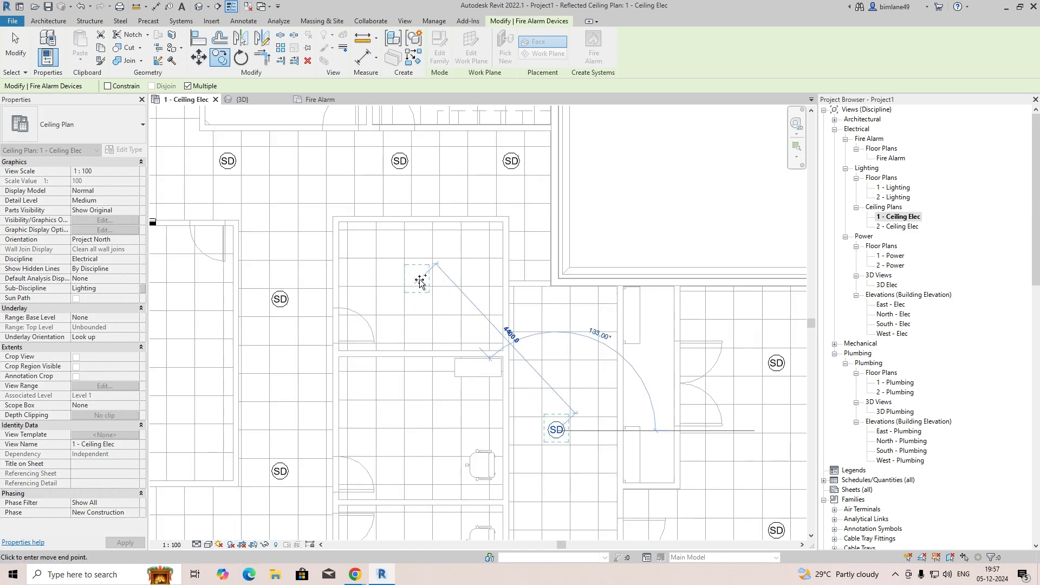
{"action": "left_click", "coordinate": [419, 279]}
{"action": "scroll", "coordinate": [417, 441], "scroll_direction": "up", "scroll_amount": 1}
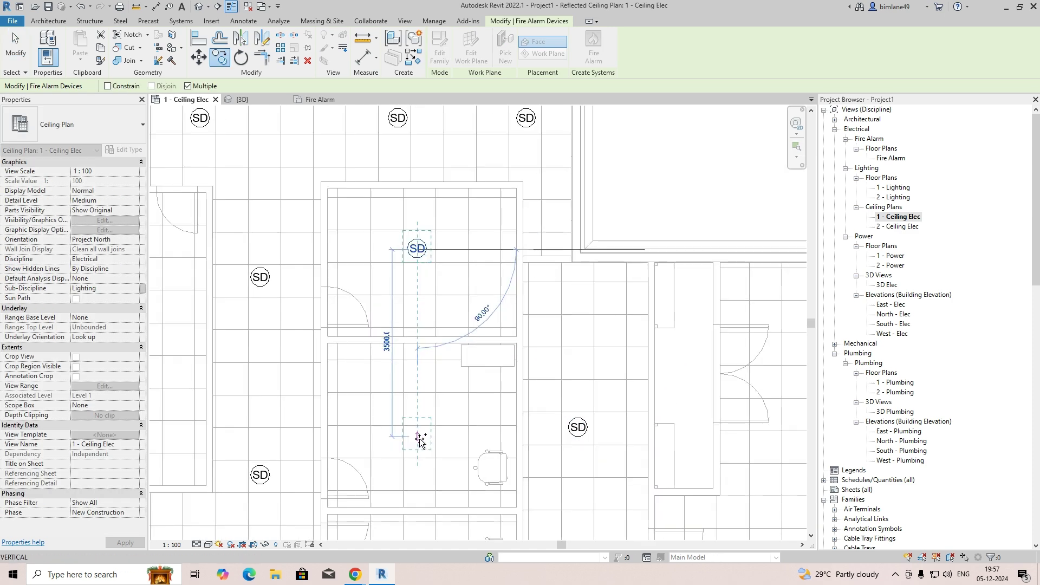
{"action": "left_click", "coordinate": [418, 443]}
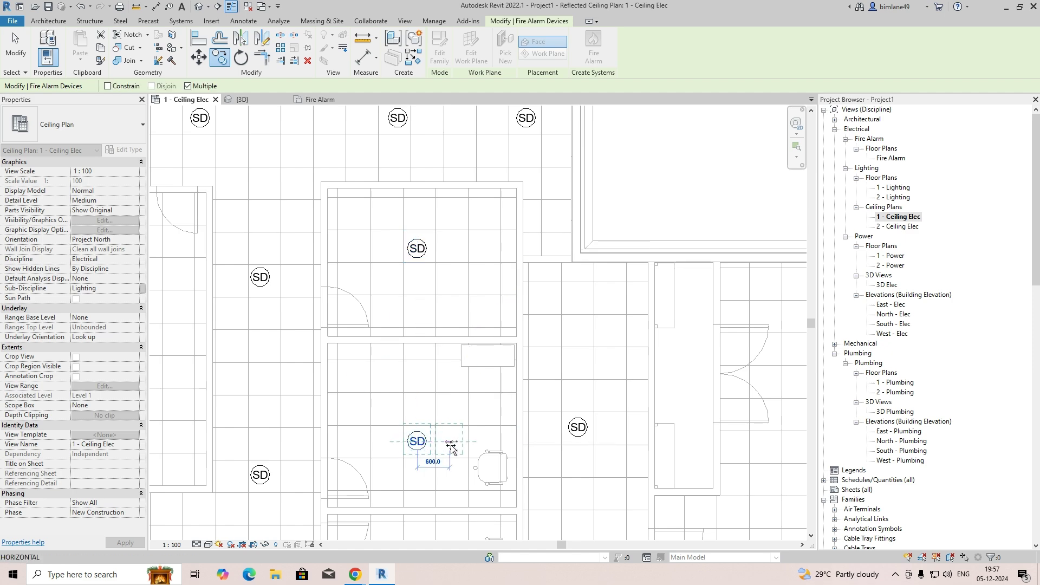
{"action": "middle_click_drag", "start_coordinate": [461, 449], "coordinate": [470, 69]}
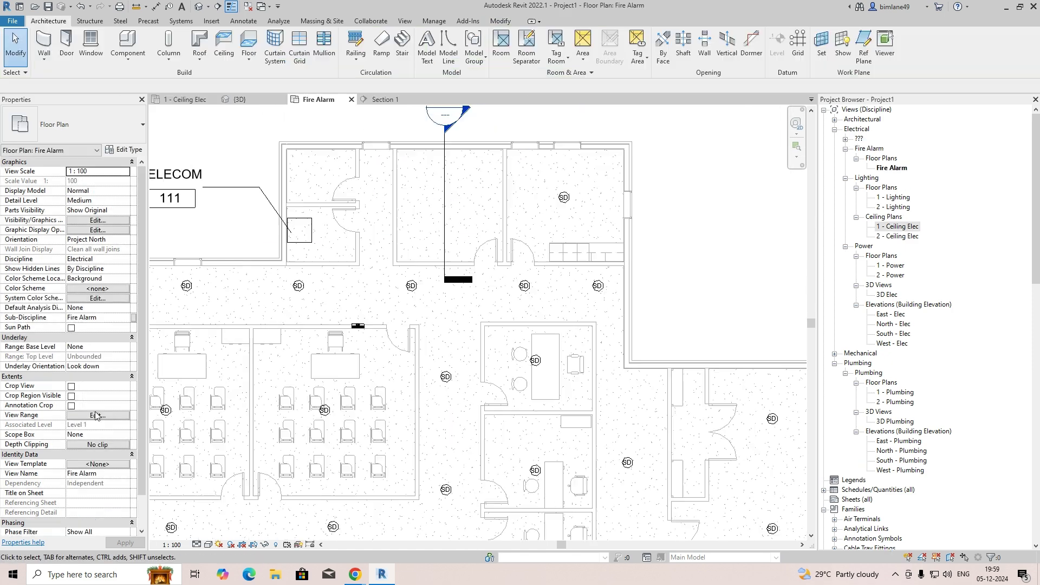
Set the Fire Alarm floor plan's view range top to Level Above (Level 2) with an offset of 585.
{"action": "left_click", "coordinate": [95, 416]}
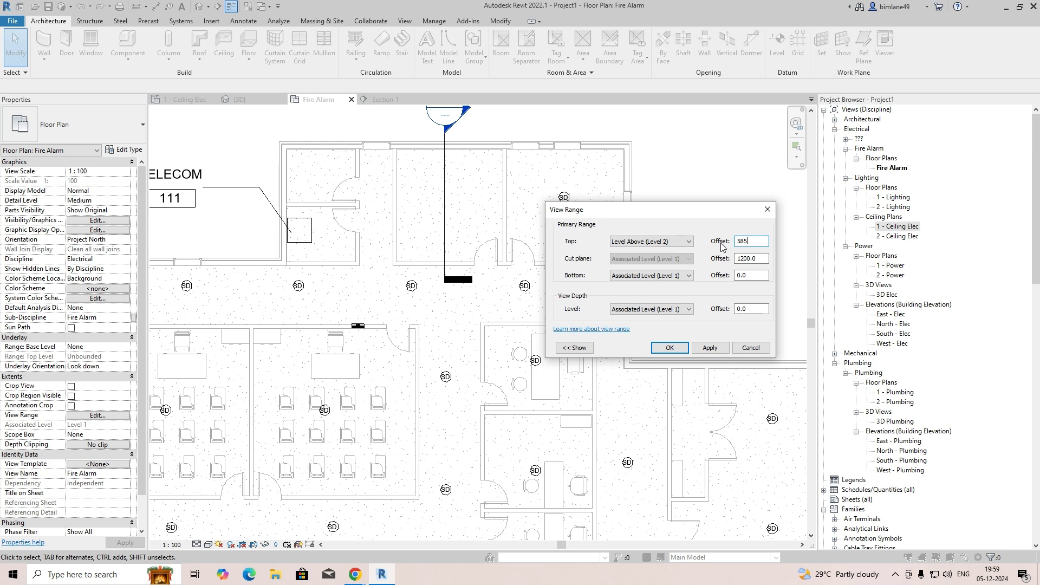
{"action": "left_click", "coordinate": [668, 350]}
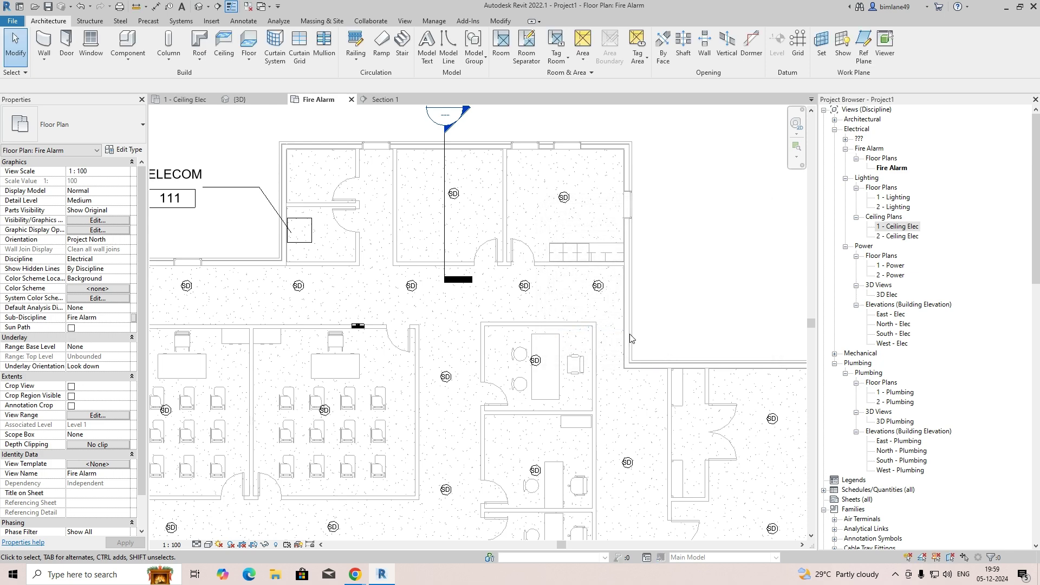
Move the smoke alarm in the upper middle room slightly down and west, beside the section line.
{"action": "scroll", "coordinate": [452, 192], "scroll_direction": "up", "scroll_amount": 2}
{"action": "left_click", "coordinate": [459, 198]}
{"action": "left_click_drag", "start_coordinate": [457, 186], "coordinate": [448, 200]}
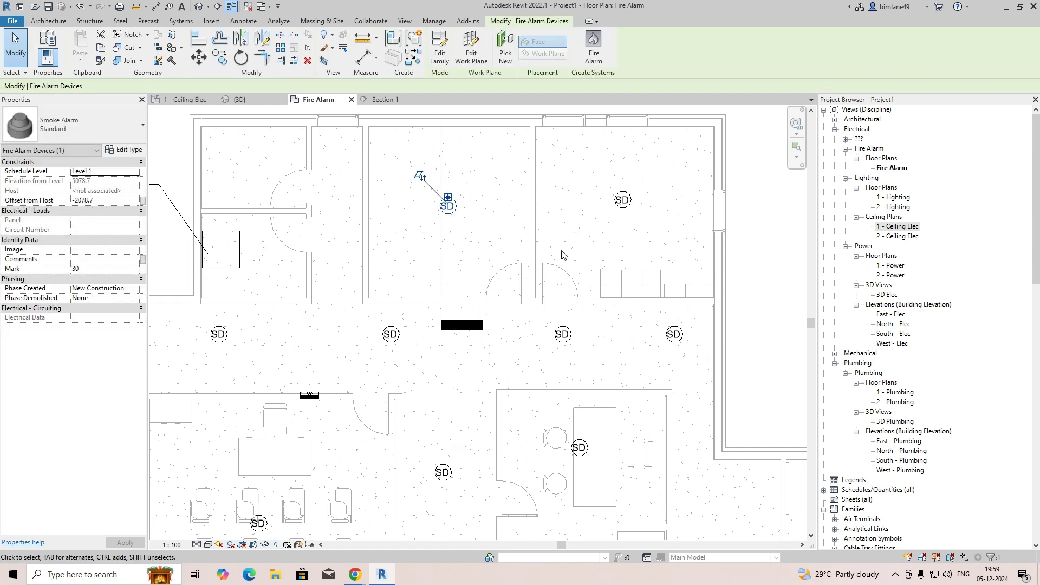
{"action": "left_click", "coordinate": [562, 253]}
Create a fire alarm circuit from the twelve smoke alarms in the corridors around the two classrooms and inside both classrooms.
{"action": "scroll", "coordinate": [561, 250], "scroll_direction": "down", "scroll_amount": 2}
{"action": "left_click", "coordinate": [604, 222]}
{"action": "scroll", "coordinate": [460, 279], "scroll_direction": "down", "scroll_amount": 2}
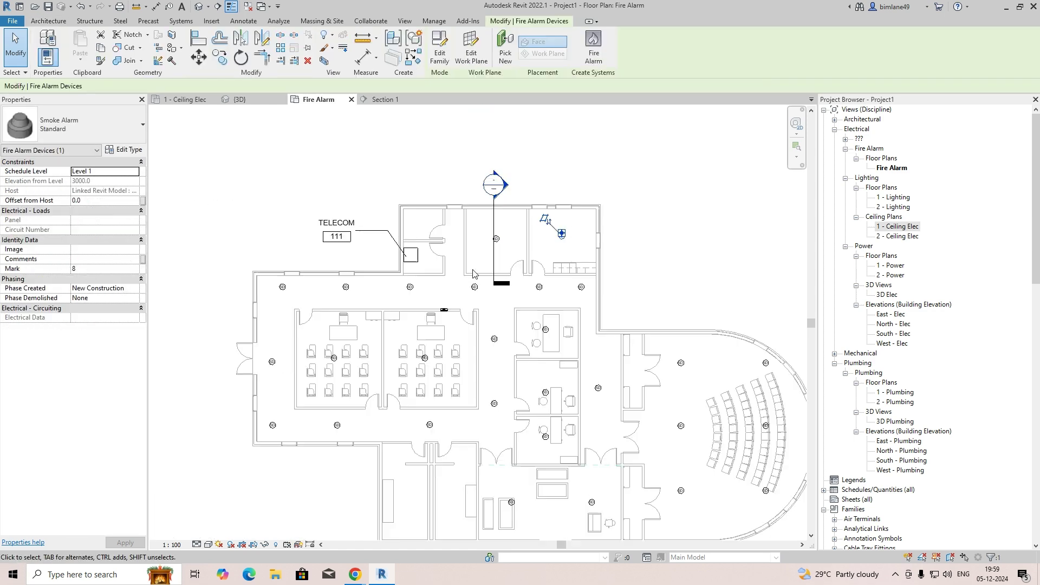
{"action": "mouse_move", "coordinate": [430, 285]}
{"action": "middle_mouse_down"}
{"action": "mouse_move", "coordinate": [432, 216]}
{"action": "mouse_move", "coordinate": [437, 283]}
{"action": "middle_mouse_up"}
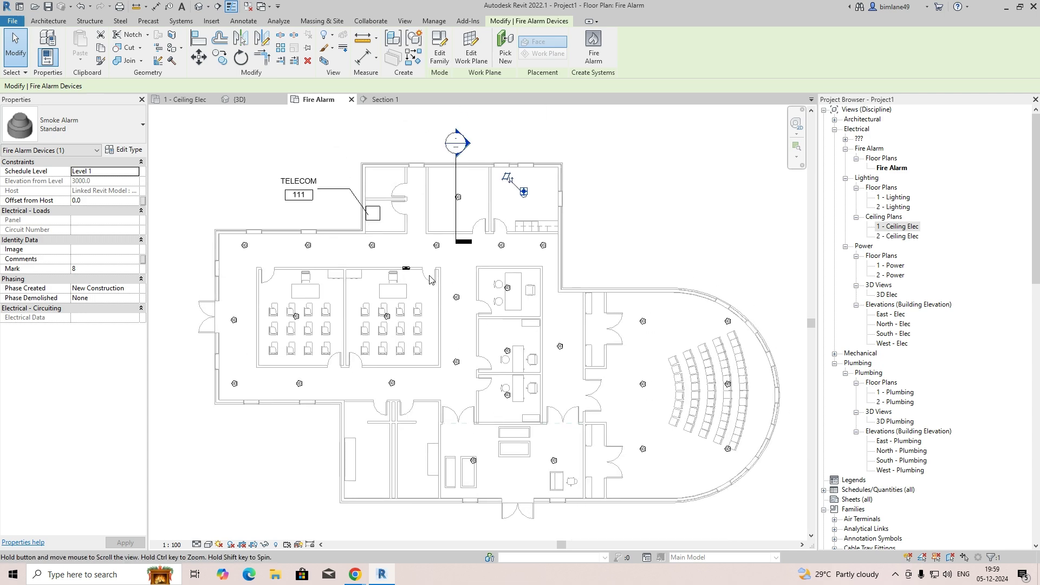
{"action": "key", "text": "Escape"}
{"action": "left_click", "coordinate": [436, 246]}
{"action": "left_click", "coordinate": [371, 244], "text": "ctrl"}
{"action": "left_click", "coordinate": [308, 245], "text": "ctrl"}
{"action": "left_click", "coordinate": [244, 245], "text": "ctrl"}
{"action": "left_click", "coordinate": [234, 320], "text": "ctrl"}
{"action": "left_click", "coordinate": [234, 384], "text": "ctrl"}
{"action": "left_click", "coordinate": [299, 383], "text": "ctrl"}
{"action": "left_click", "coordinate": [391, 383], "text": "ctrl"}
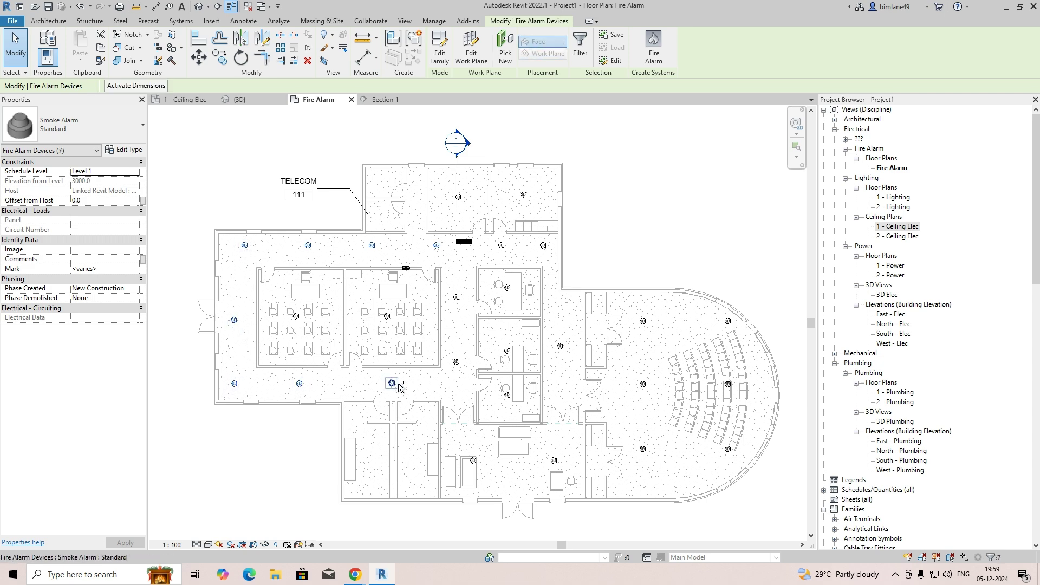
{"action": "left_click", "coordinate": [296, 316], "text": "ctrl"}
{"action": "left_click", "coordinate": [387, 317], "text": "ctrl"}
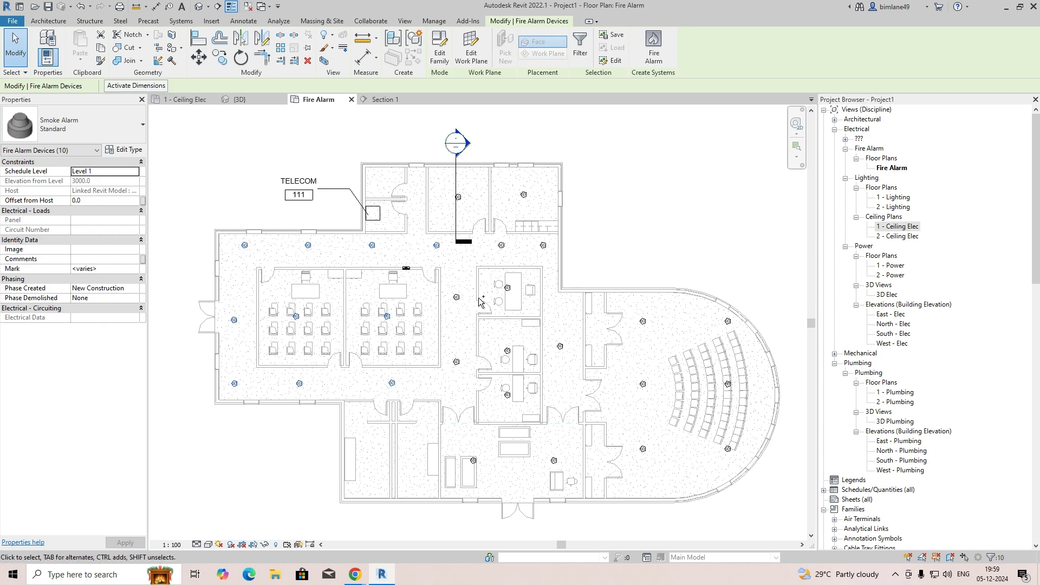
{"action": "left_click", "coordinate": [457, 362], "text": "ctrl"}
{"action": "left_click", "coordinate": [655, 50]}
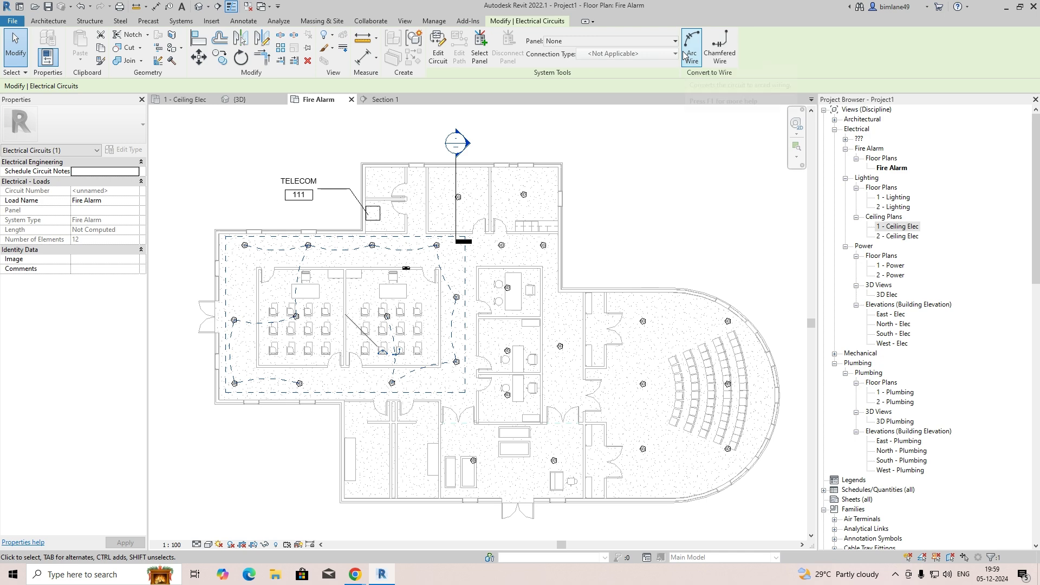
Assign the fire alarm circuit to panel 600x600 and convert it to arc wires.
{"action": "left_click", "coordinate": [623, 41]}
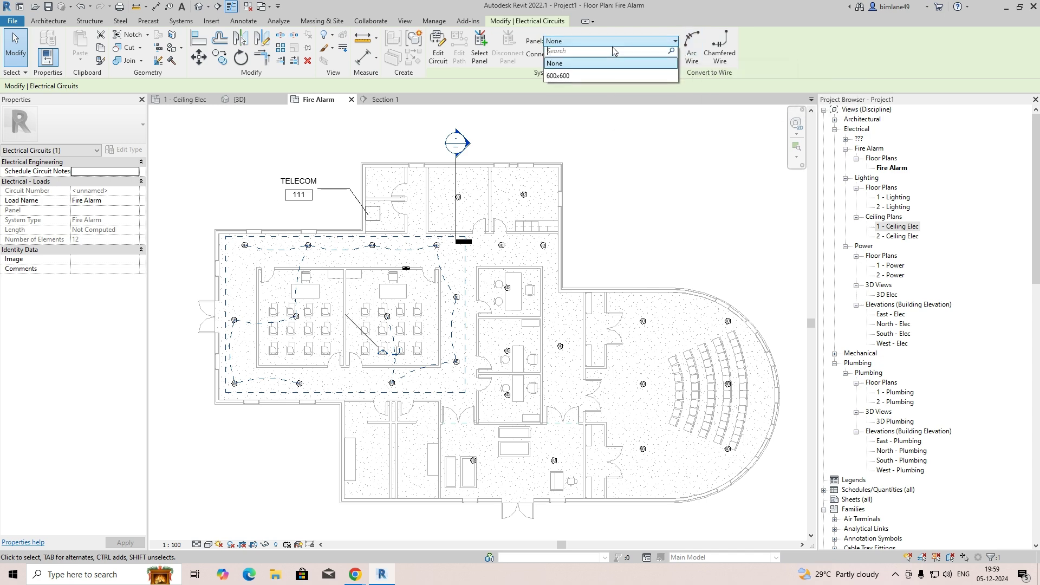
{"action": "left_click", "coordinate": [566, 78]}
{"action": "left_click", "coordinate": [690, 40]}
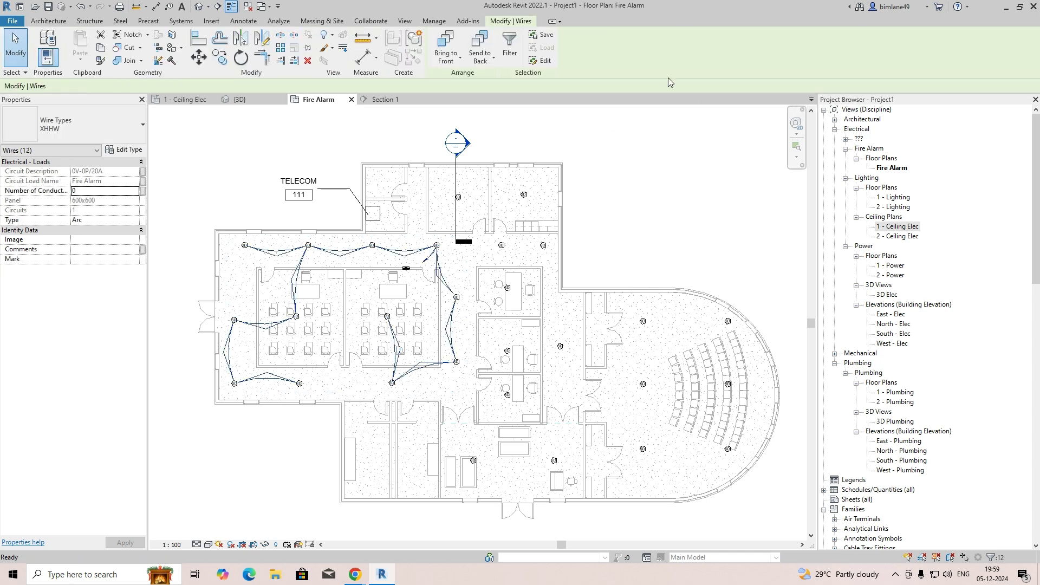
Bow the arc wire running from the upper corridor to the west classroom's smoke alarm further west.
{"action": "scroll", "coordinate": [322, 303], "scroll_direction": "up", "scroll_amount": 2}
{"action": "scroll", "coordinate": [285, 271], "scroll_direction": "up", "scroll_amount": 1}
{"action": "left_click", "coordinate": [285, 270]}
{"action": "left_click_drag", "start_coordinate": [280, 273], "coordinate": [266, 273]}
{"action": "key", "text": "Escape"}
{"action": "scroll", "coordinate": [430, 296], "scroll_direction": "down", "scroll_amount": 3}
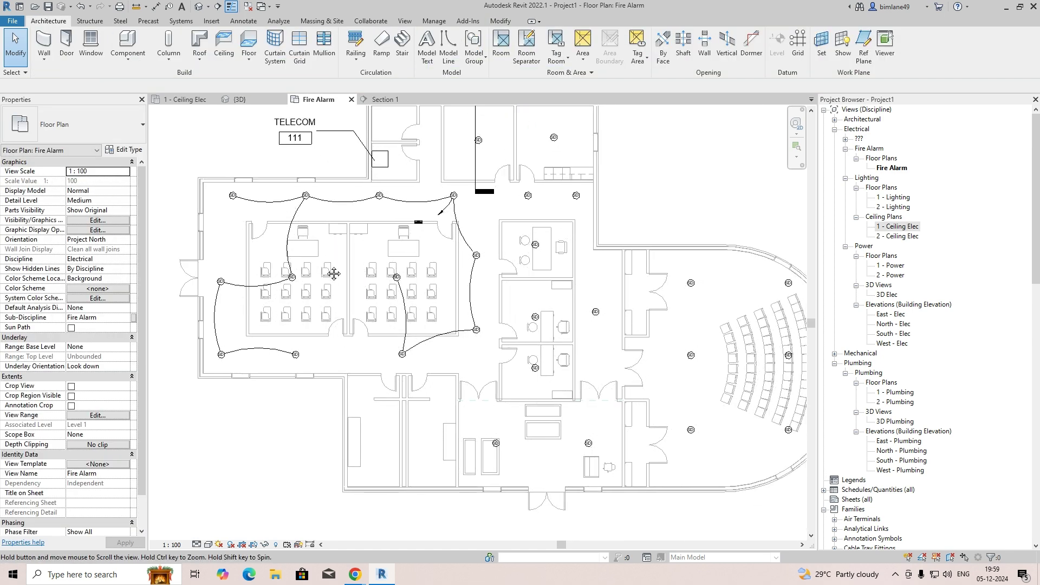
Reshape the east classroom's wire to bow west and the three wires around its southeast and east sides to bow outward.
{"action": "left_click", "coordinate": [413, 334]}
{"action": "scroll", "coordinate": [413, 335], "scroll_direction": "up", "scroll_amount": 1}
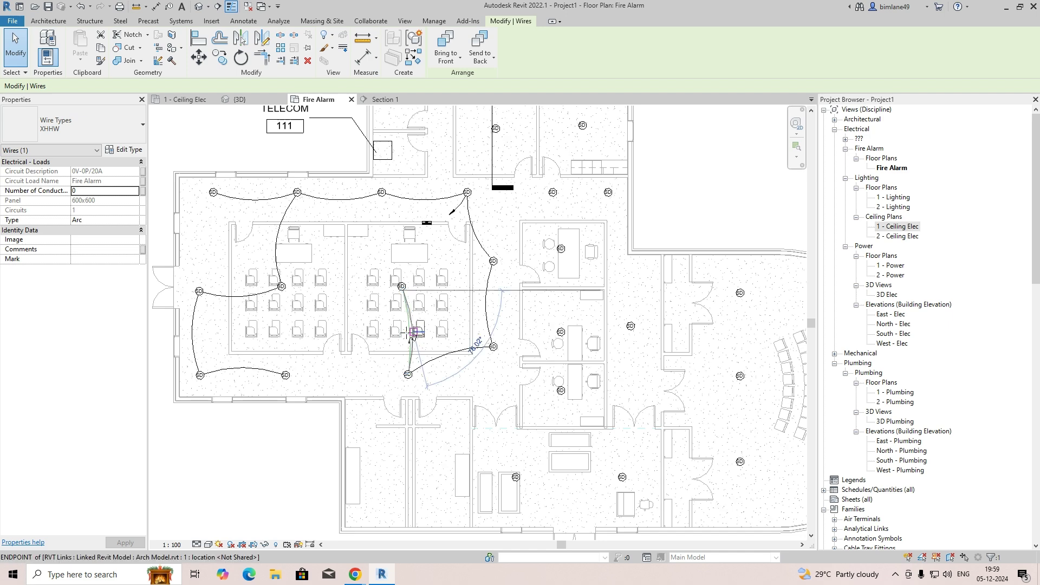
{"action": "left_click", "coordinate": [428, 359]}
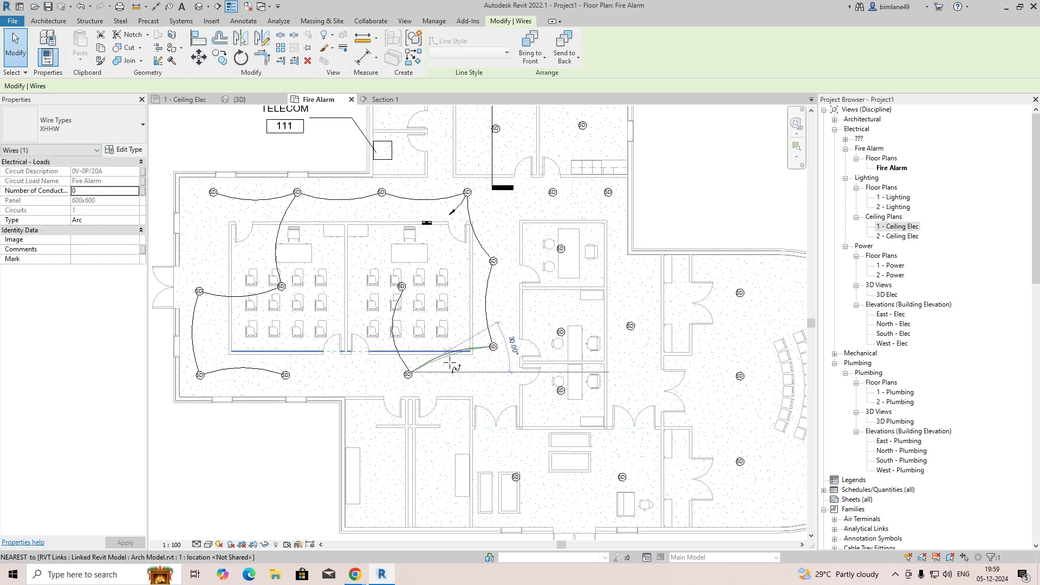
{"action": "left_click", "coordinate": [486, 314]}
{"action": "left_click_drag", "start_coordinate": [480, 304], "coordinate": [514, 304]}
{"action": "left_click", "coordinate": [481, 238]}
{"action": "left_click_drag", "start_coordinate": [467, 232], "coordinate": [506, 220]}
Reroute the west classroom alarm's wire to the westernmost upper corridor alarm and reshape its curve.
{"action": "left_click", "coordinate": [287, 210]}
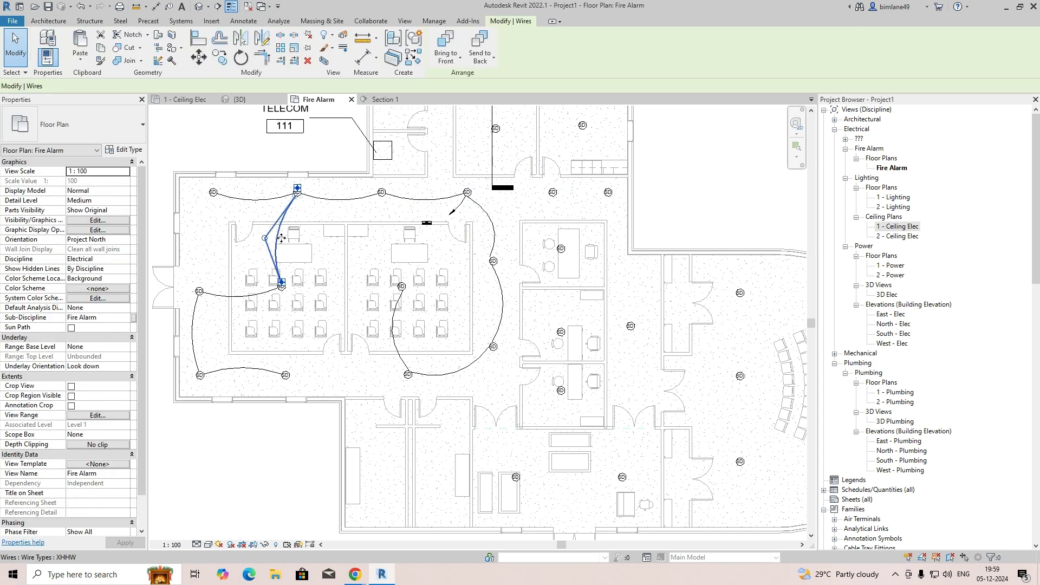
{"action": "left_click_drag", "start_coordinate": [296, 194], "coordinate": [213, 193]}
{"action": "left_click_drag", "start_coordinate": [265, 238], "coordinate": [216, 258]}
Bow the wire between the two smoke alarms in the lower west corridor downward.
{"action": "left_click", "coordinate": [288, 336]}
{"action": "middle_click_drag", "start_coordinate": [298, 358], "coordinate": [402, 276]}
{"action": "left_click", "coordinate": [350, 287]}
{"action": "left_click_drag", "start_coordinate": [346, 281], "coordinate": [348, 306]}
{"action": "left_click", "coordinate": [360, 390]}
{"action": "scroll", "coordinate": [359, 390], "scroll_direction": "down", "scroll_amount": 1}
{"action": "middle_click_drag", "start_coordinate": [368, 398], "coordinate": [299, 436]}
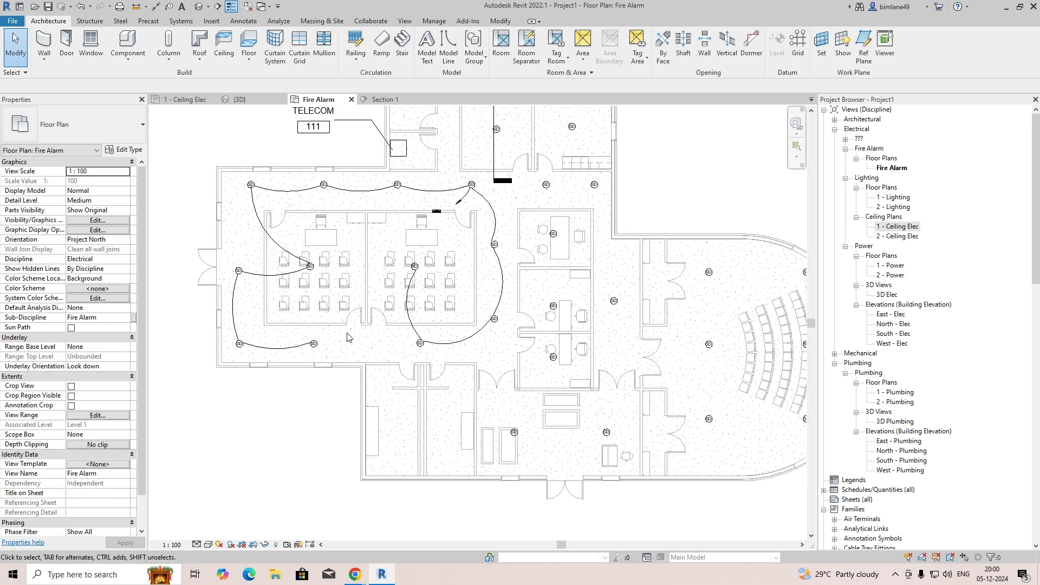
Override the projection lines of wires in the Fire Alarm plan with the Aligning Line pattern in red.
{"action": "key", "text": "g"}
{"action": "left_click", "coordinate": [302, 267]}
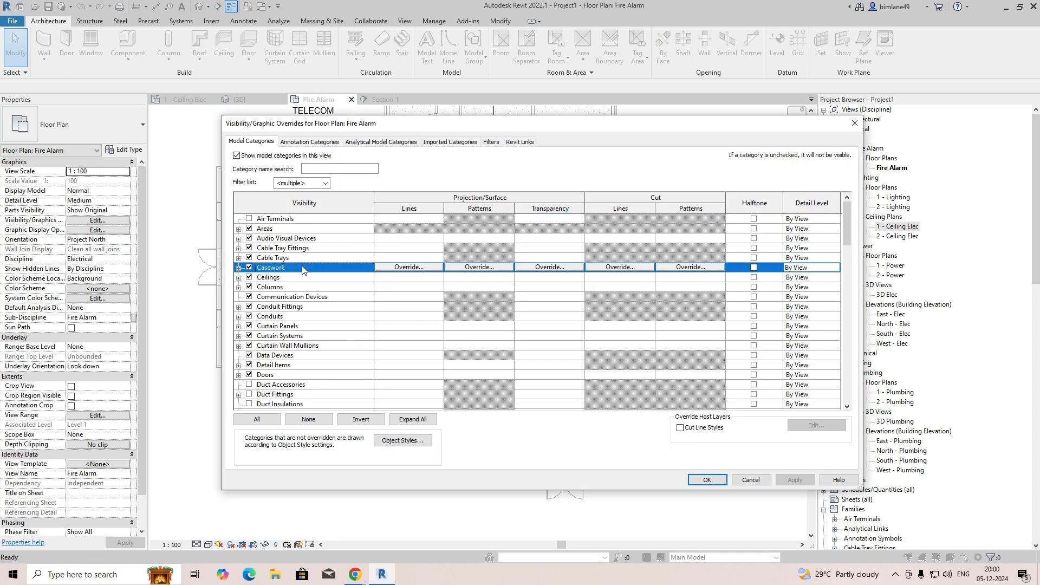
{"action": "key", "text": "w"}
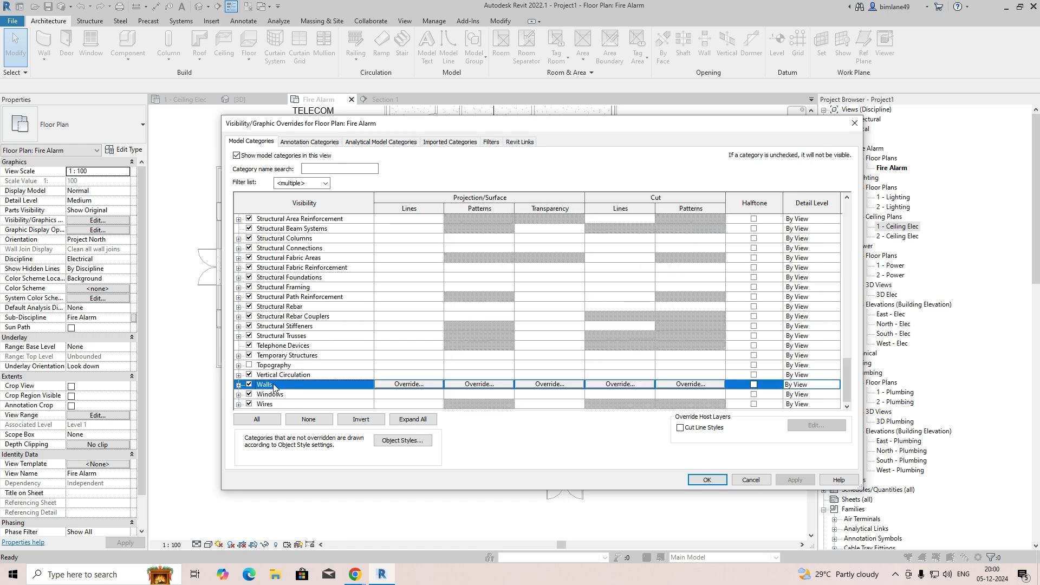
{"action": "left_click", "coordinate": [275, 405]}
{"action": "left_click", "coordinate": [417, 404]}
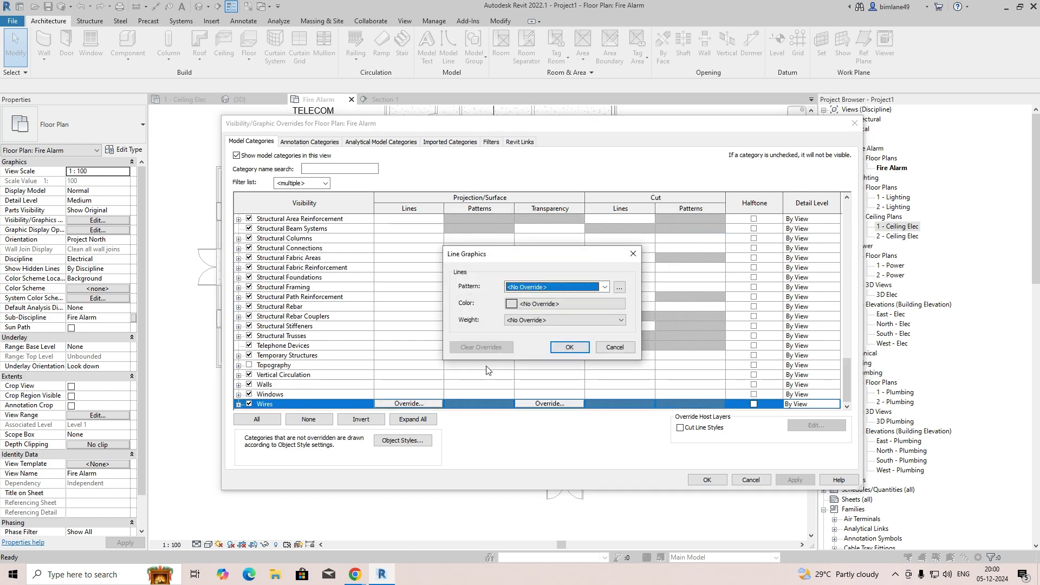
{"action": "left_click", "coordinate": [559, 286]}
{"action": "left_click", "coordinate": [544, 305]}
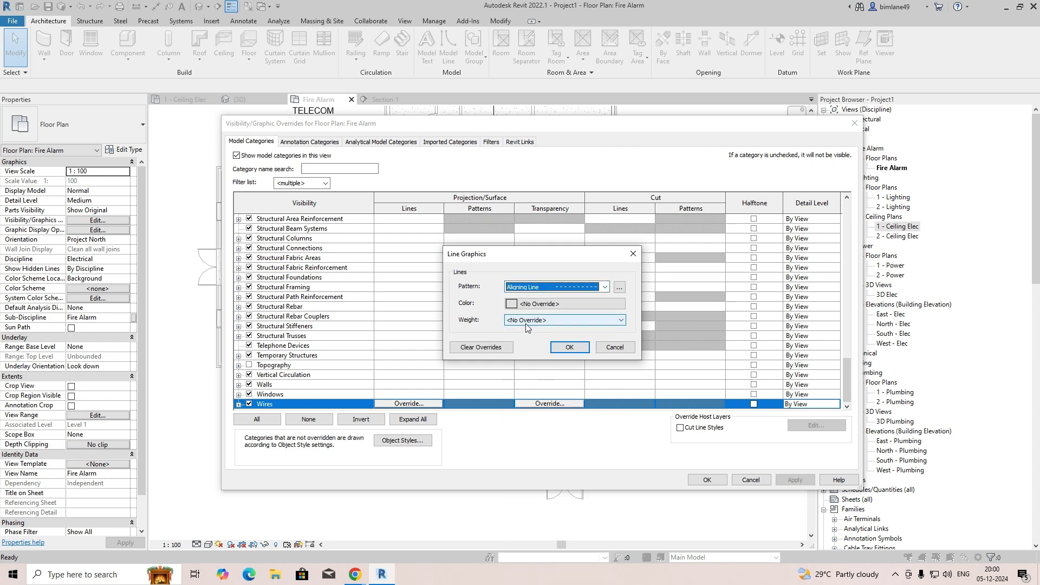
{"action": "left_click", "coordinate": [544, 307]}
{"action": "left_click", "coordinate": [444, 317]}
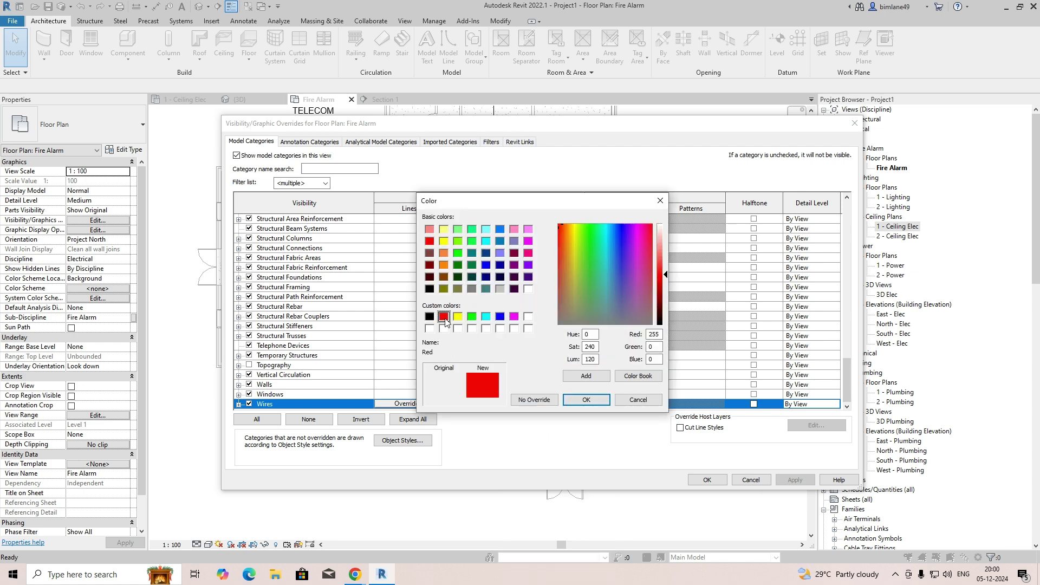
{"action": "left_click", "coordinate": [586, 400]}
{"action": "left_click", "coordinate": [629, 341]}
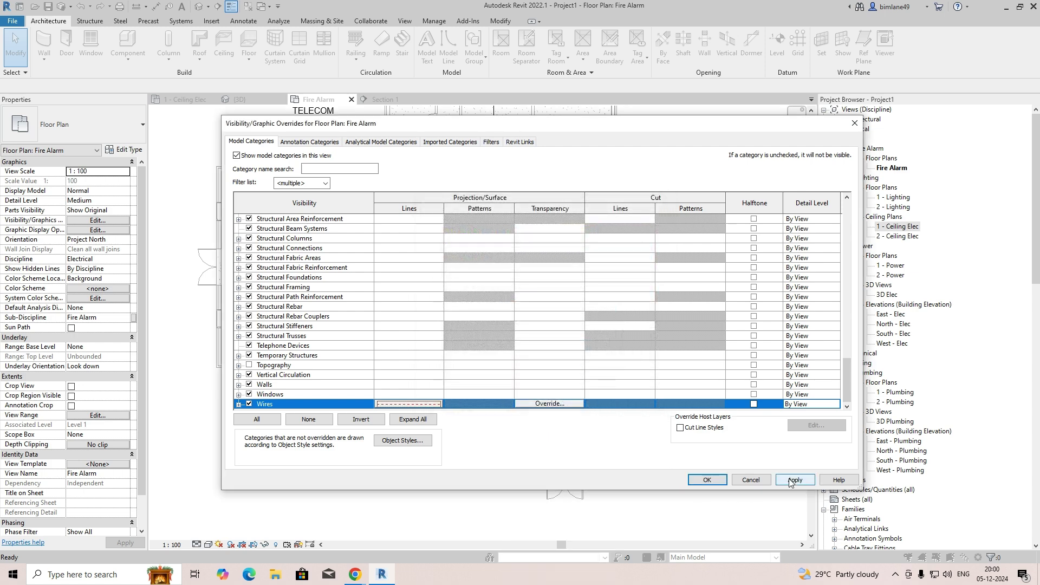
{"action": "left_click", "coordinate": [794, 480]}
{"action": "left_click", "coordinate": [706, 480]}
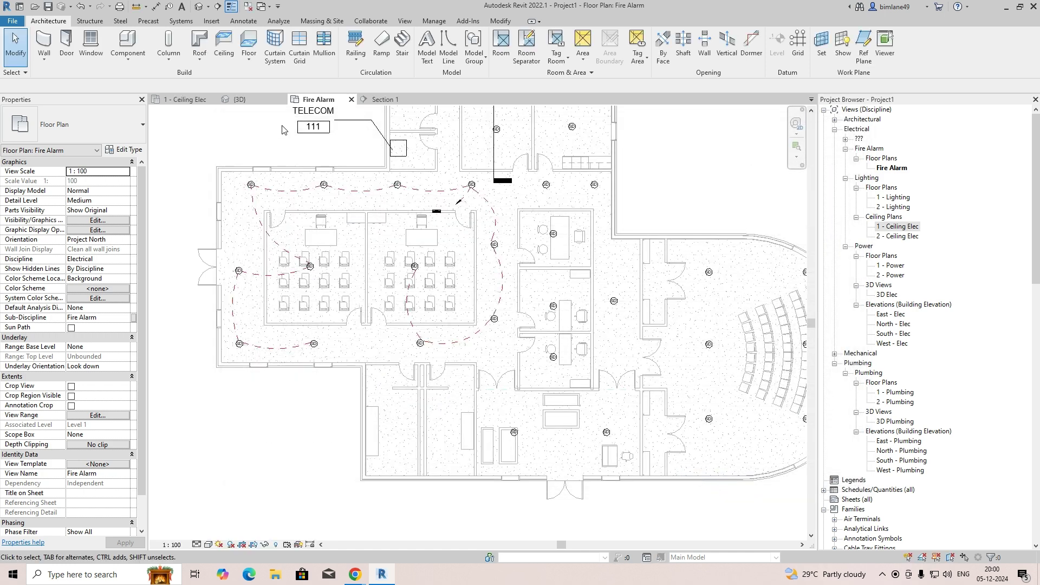
Tag the circuit's home run wire by category, placing the tag with its leader west of the arrow in the corridor.
{"action": "scroll", "coordinate": [352, 193], "scroll_direction": "up", "scroll_amount": 2}
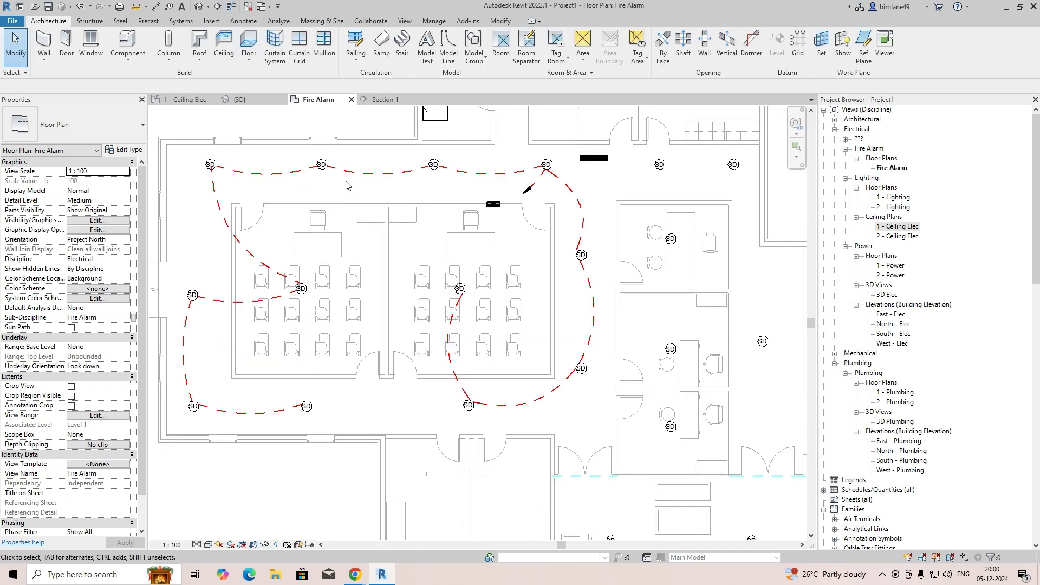
{"action": "scroll", "coordinate": [394, 255], "scroll_direction": "up", "scroll_amount": 1}
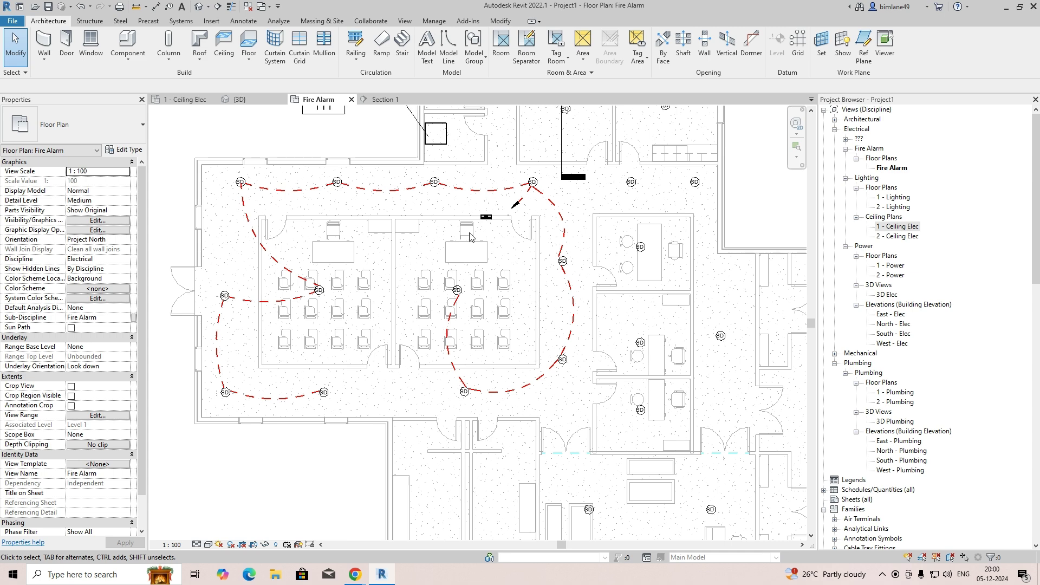
{"action": "key", "text": "t"}
{"action": "key", "text": "g"}
{"action": "left_click", "coordinate": [517, 202]}
{"action": "scroll", "coordinate": [521, 249], "scroll_direction": "up", "scroll_amount": 2}
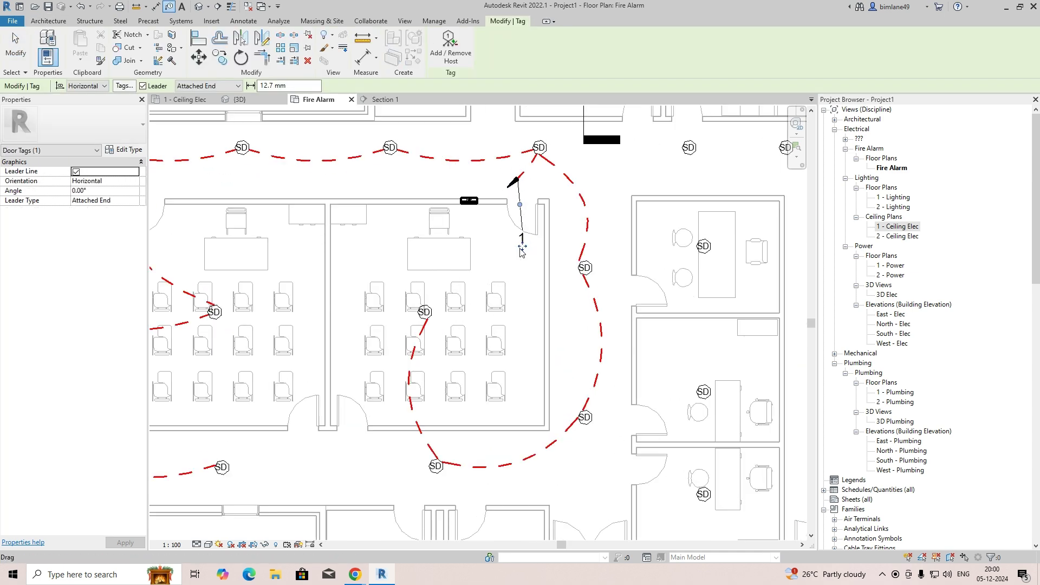
{"action": "left_click_drag", "start_coordinate": [449, 196], "coordinate": [429, 189]}
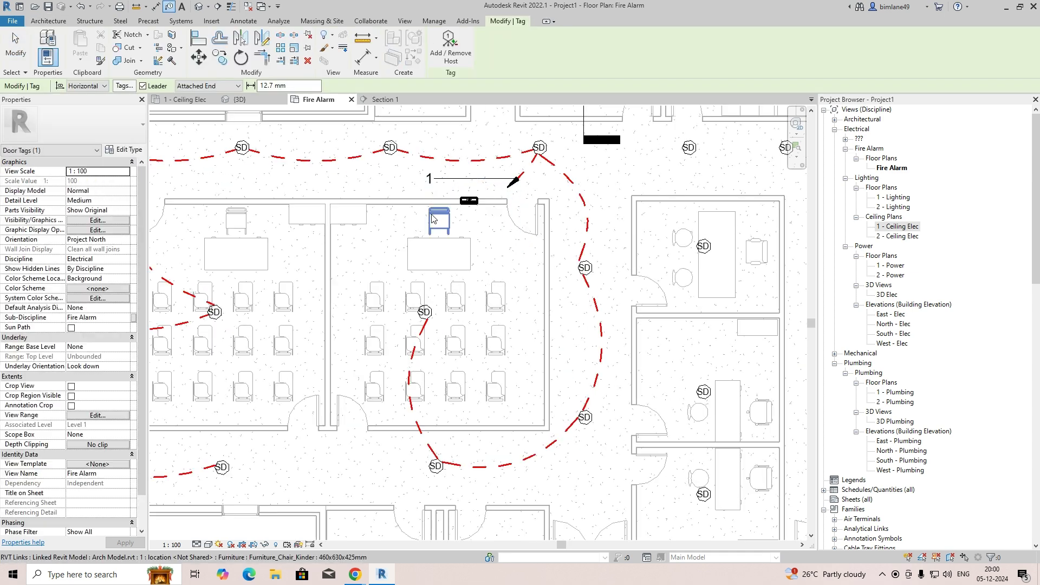
{"action": "key", "text": "Escape"}
Open the wire tag family for editing and widen its Circuits label box.
{"action": "left_click", "coordinate": [437, 181]}
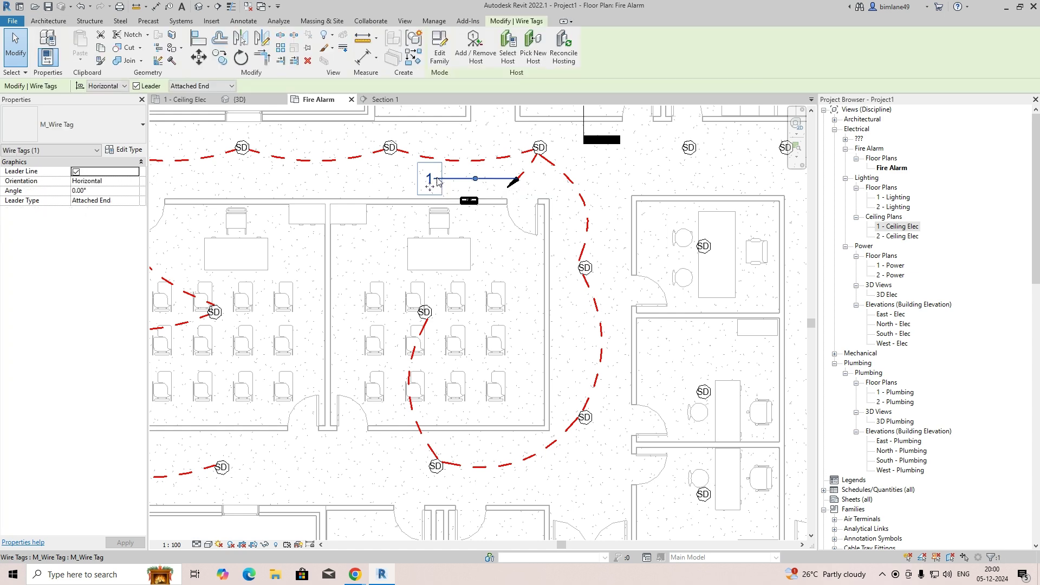
{"action": "left_click", "coordinate": [440, 54]}
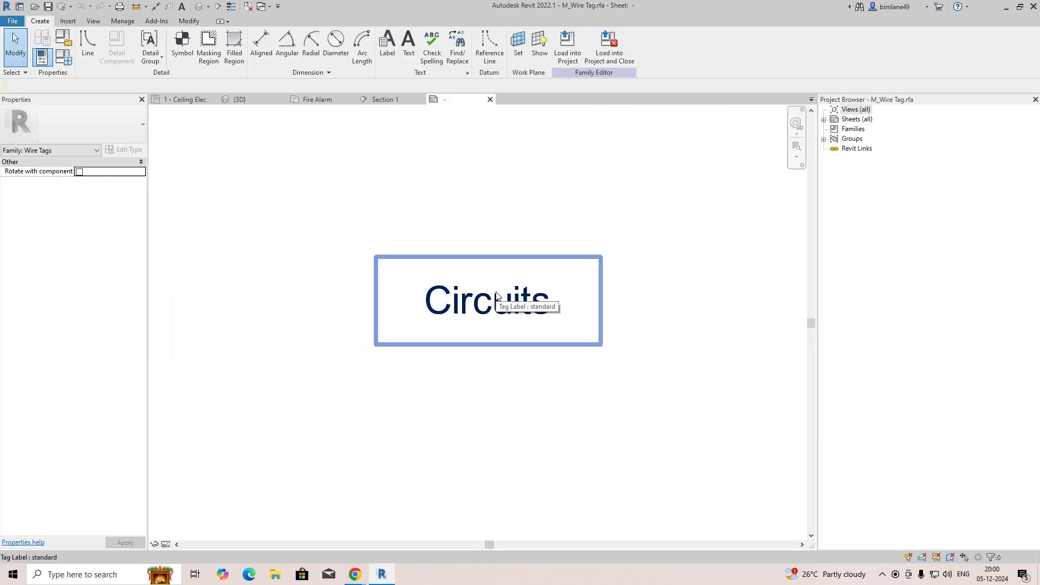
{"action": "left_click", "coordinate": [575, 302]}
{"action": "left_click_drag", "start_coordinate": [576, 300], "coordinate": [709, 302]}
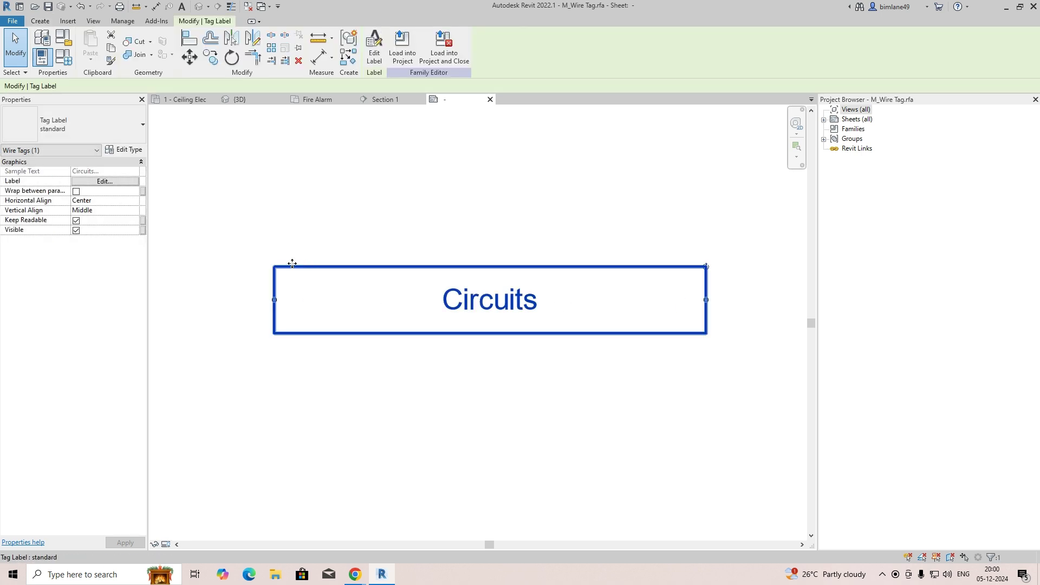
Add the Panel parameter after Circuits in the wire tag label and load the updated family into the project.
{"action": "left_click", "coordinate": [100, 186]}
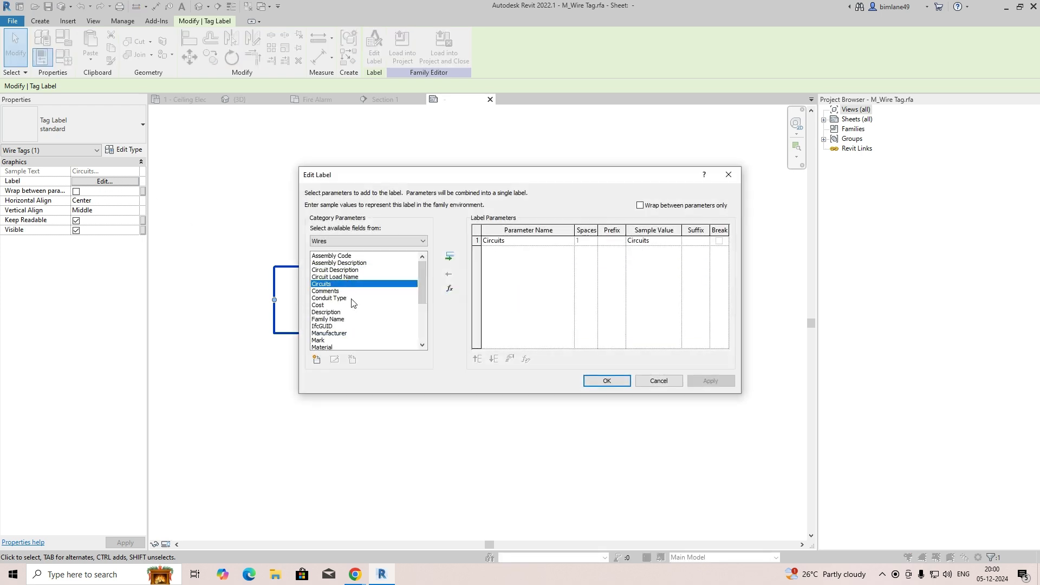
{"action": "scroll", "coordinate": [352, 303], "scroll_direction": "down", "scroll_amount": 1}
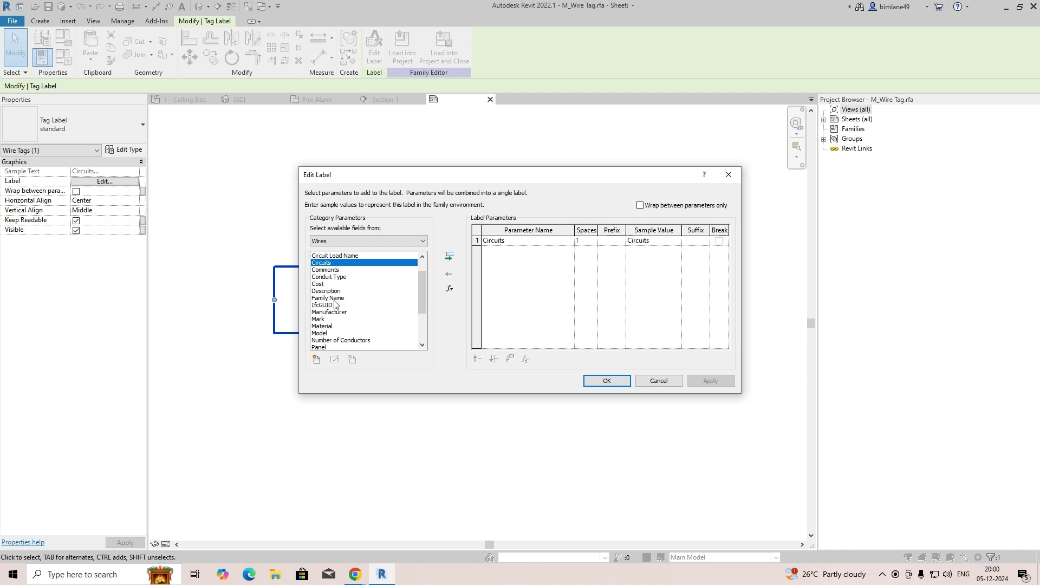
{"action": "scroll", "coordinate": [334, 303], "scroll_direction": "down", "scroll_amount": 1}
{"action": "double_click", "coordinate": [319, 327]}
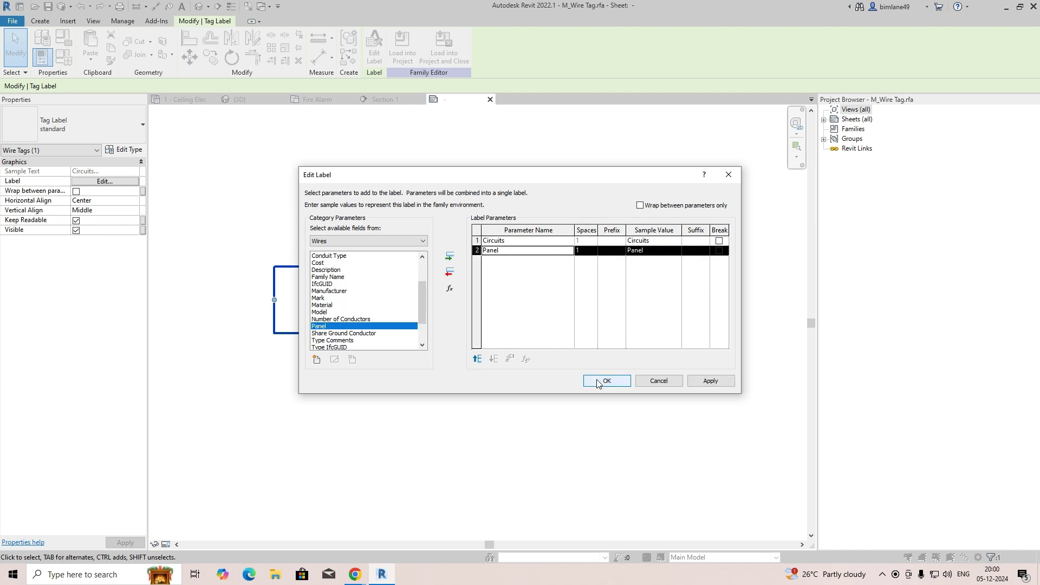
{"action": "left_click", "coordinate": [598, 382]}
{"action": "left_click", "coordinate": [402, 49]}
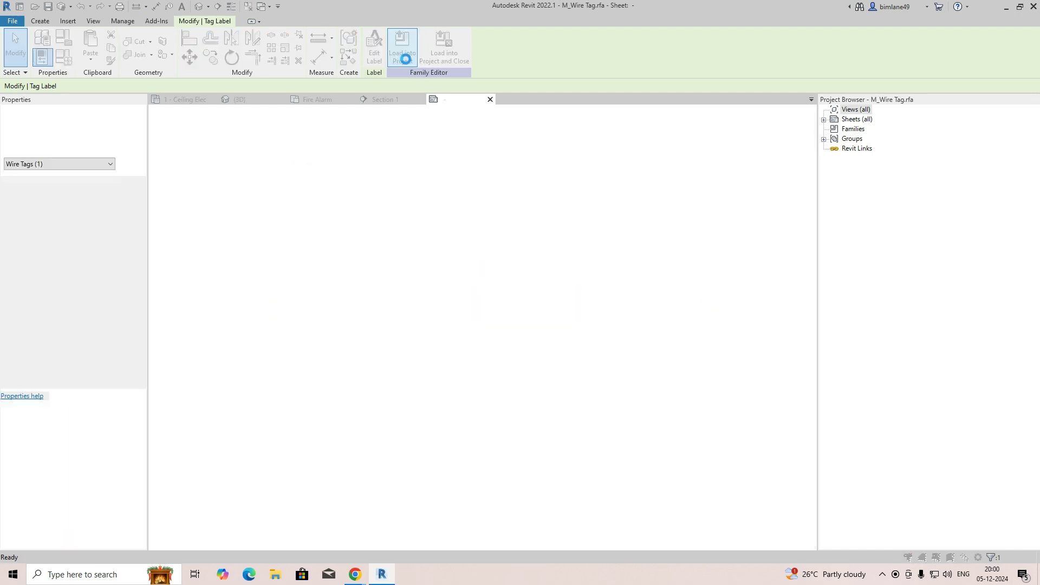
{"action": "left_click", "coordinate": [471, 255]}
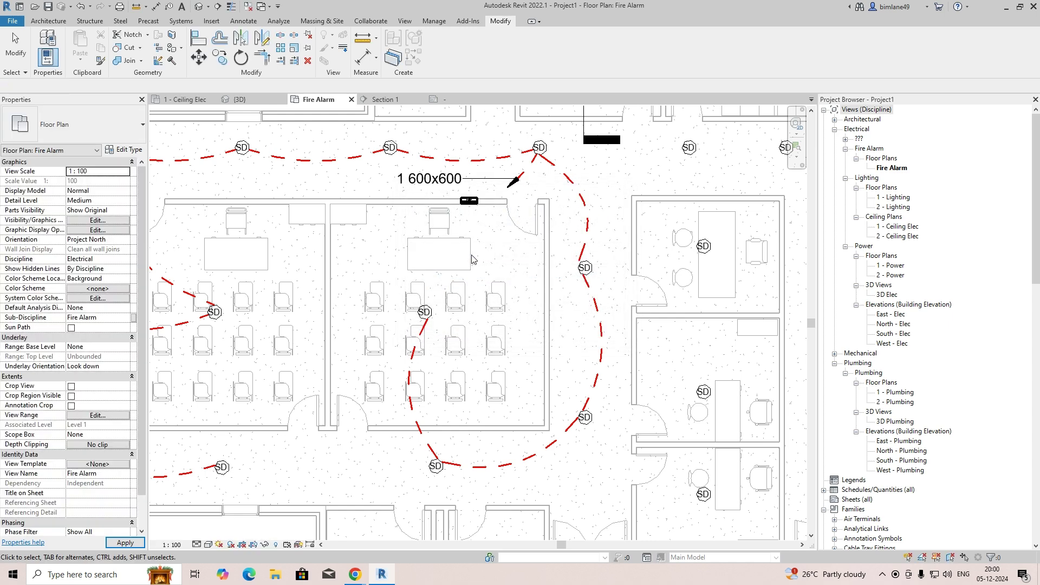
Set the panel name of the fire alarm panel on the classroom wall to FACP-01.
{"action": "scroll", "coordinate": [452, 195], "scroll_direction": "up", "scroll_amount": 1}
{"action": "left_click", "coordinate": [473, 205]}
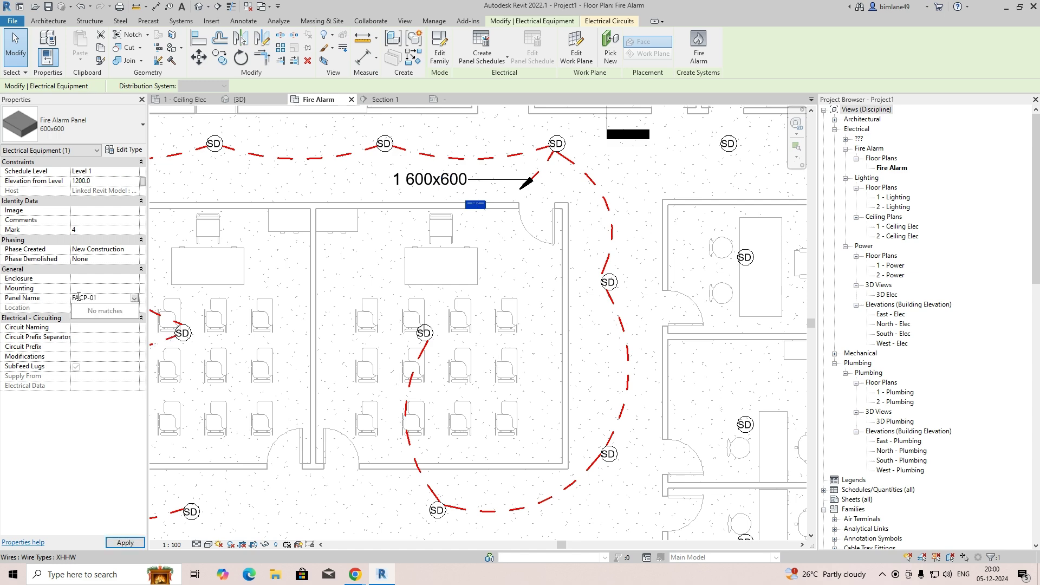
{"action": "left_click", "coordinate": [387, 227]}
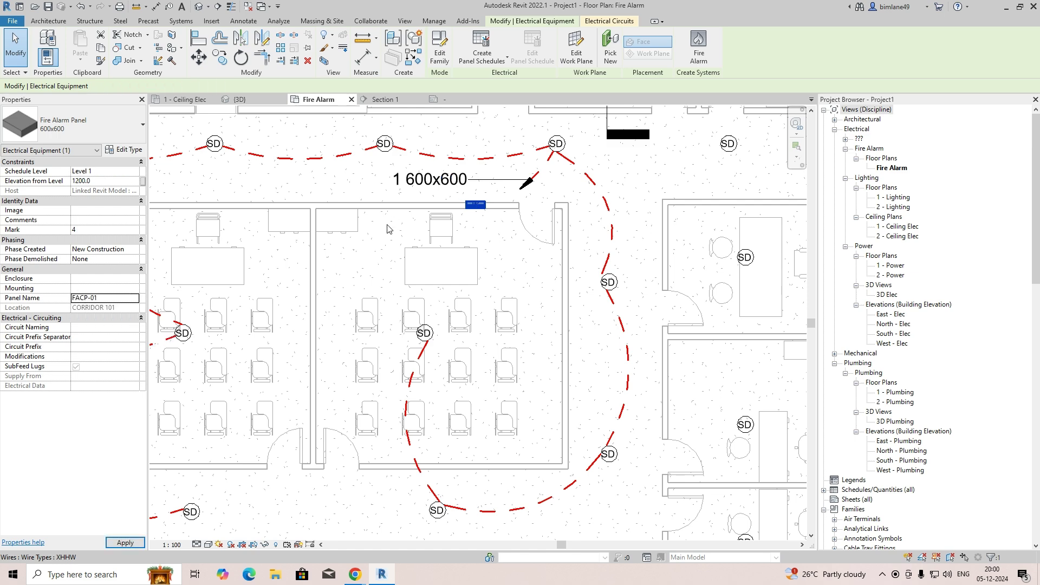
{"action": "left_click", "coordinate": [423, 191]}
{"action": "left_click", "coordinate": [462, 216]}
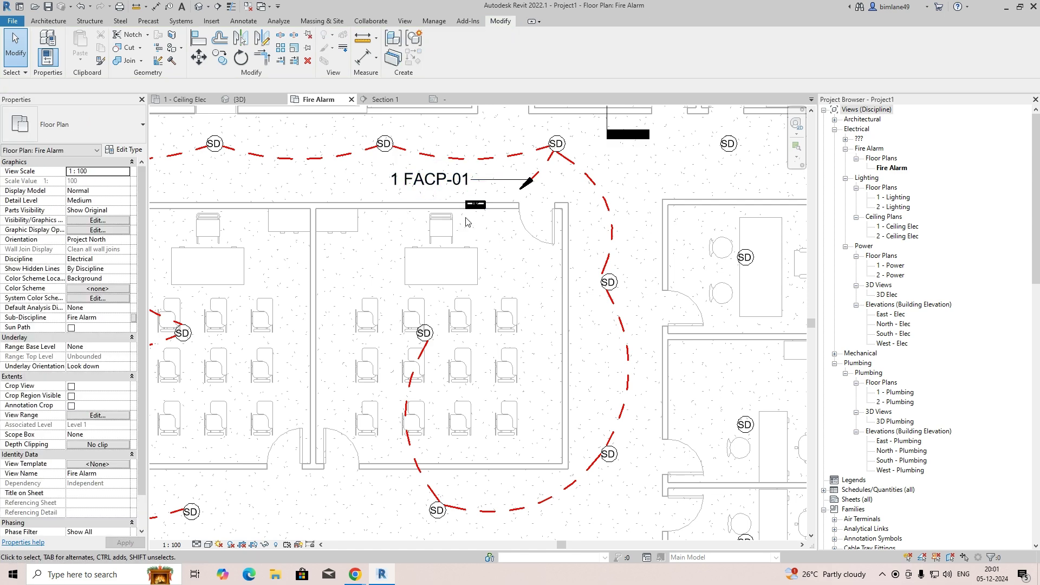
Tag the fire alarm panel by category with a leader, placing the tag below it in the east classroom.
{"action": "key", "text": "t"}
{"action": "key", "text": "g"}
{"action": "left_click", "coordinate": [473, 207]}
{"action": "key", "text": "Escape"}
{"action": "middle_click_drag", "start_coordinate": [514, 206], "coordinate": [514, 205]}
{"action": "scroll", "coordinate": [514, 206], "scroll_direction": "down", "scroll_amount": 3}
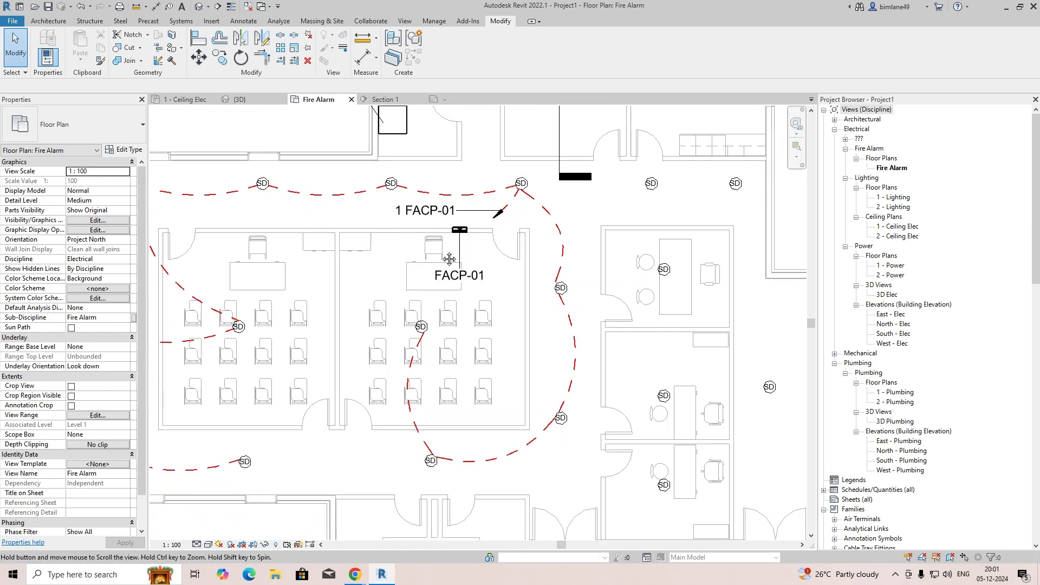
{"action": "scroll", "coordinate": [455, 260], "scroll_direction": "down", "scroll_amount": 1}
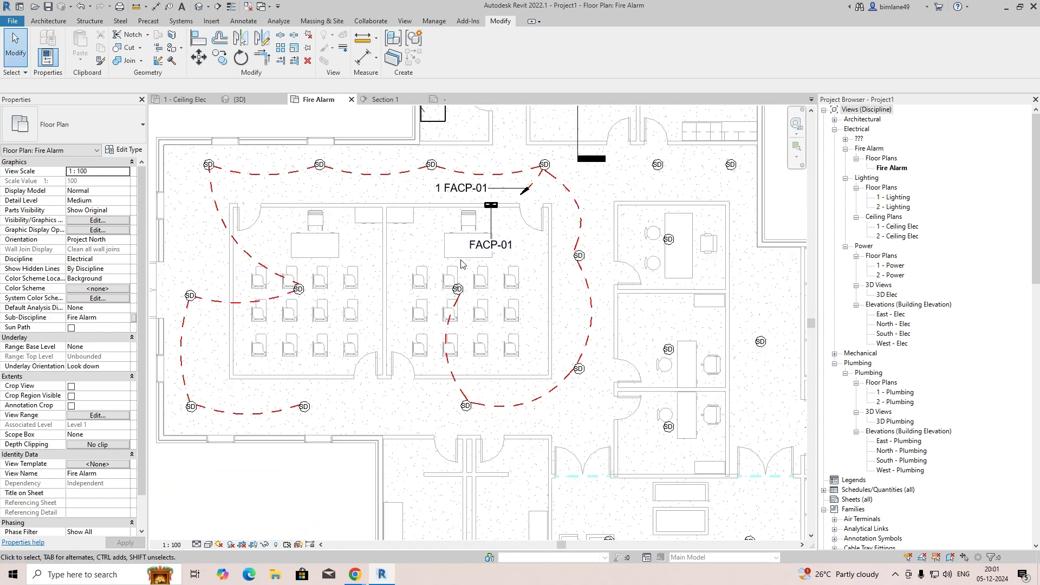
{"action": "scroll", "coordinate": [515, 198], "scroll_direction": "up", "scroll_amount": 3}
{"action": "left_click", "coordinate": [530, 192]}
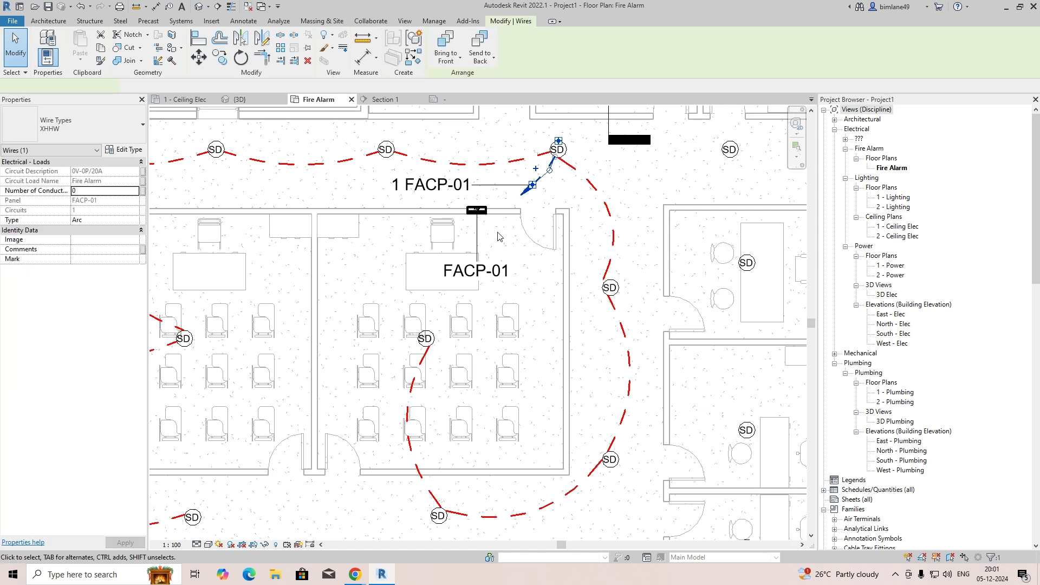
{"action": "scroll", "coordinate": [439, 302], "scroll_direction": "down", "scroll_amount": 3}
{"action": "key", "text": "Escape"}
Select the remaining uncircuited smoke alarms in the north rooms, corridor, offices, lobby and auditorium, and create a Fire Alarm circuit on FACP-01.
{"action": "scroll", "coordinate": [348, 300], "scroll_direction": "down", "scroll_amount": 2}
{"action": "middle_click_drag", "start_coordinate": [602, 239], "coordinate": [529, 249]}
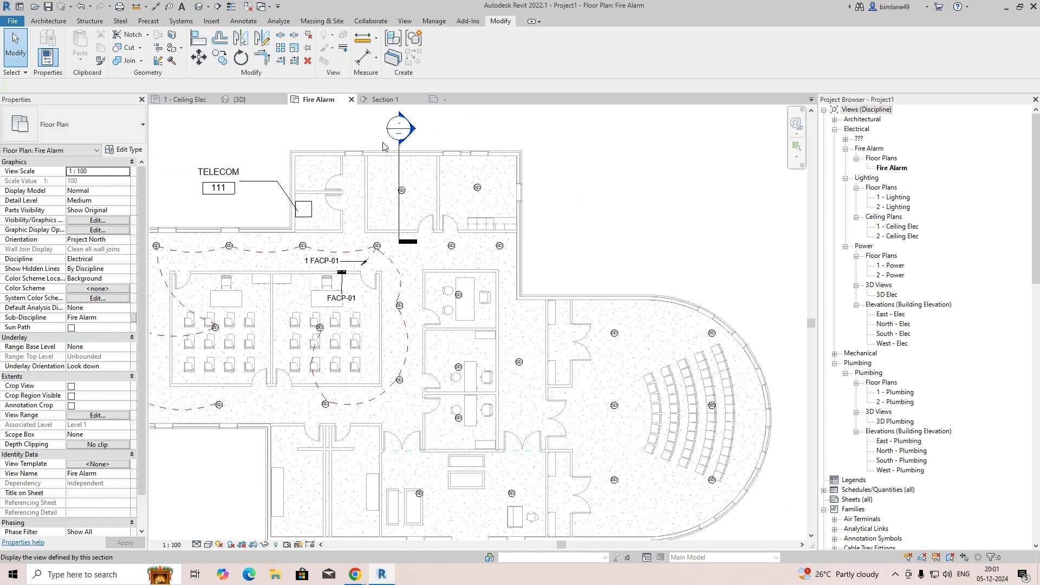
{"action": "left_click_drag", "start_coordinate": [529, 249], "coordinate": [532, 258]}
{"action": "middle_click_drag", "start_coordinate": [425, 275], "coordinate": [367, 169]}
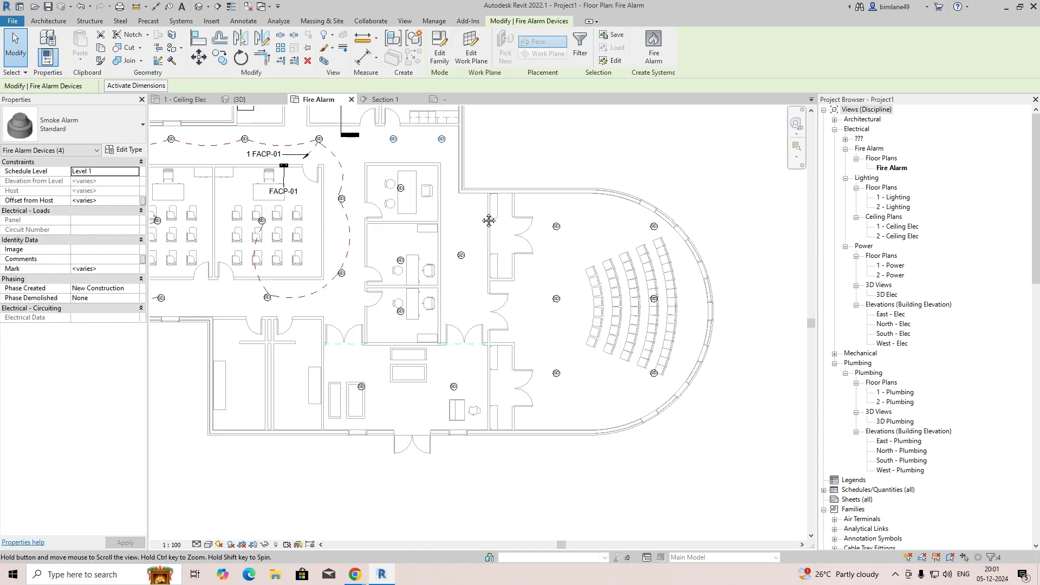
{"action": "left_click_drag", "start_coordinate": [366, 169], "coordinate": [728, 462], "text": "ctrl"}
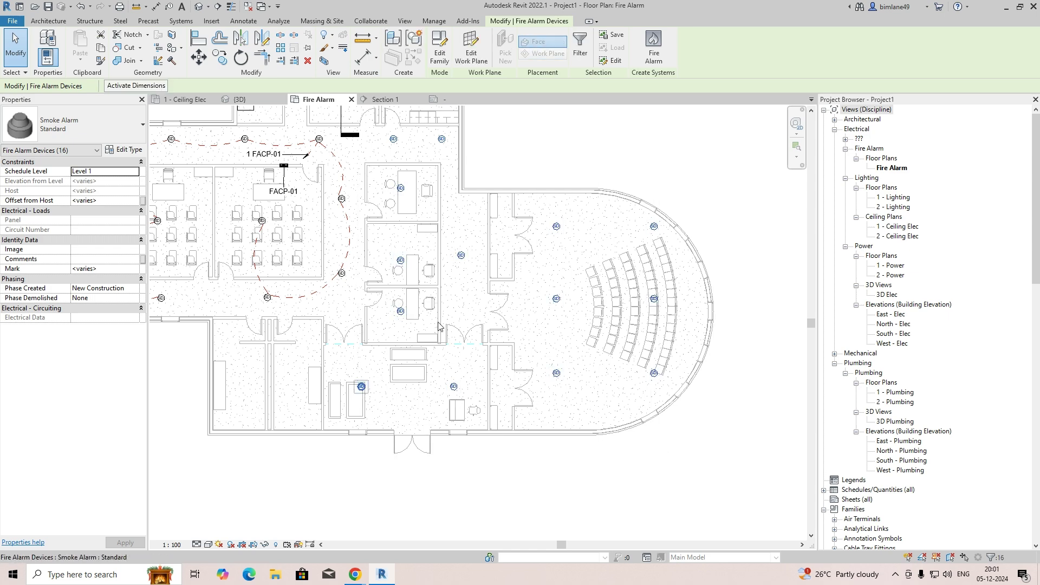
{"action": "left_click", "coordinate": [654, 47]}
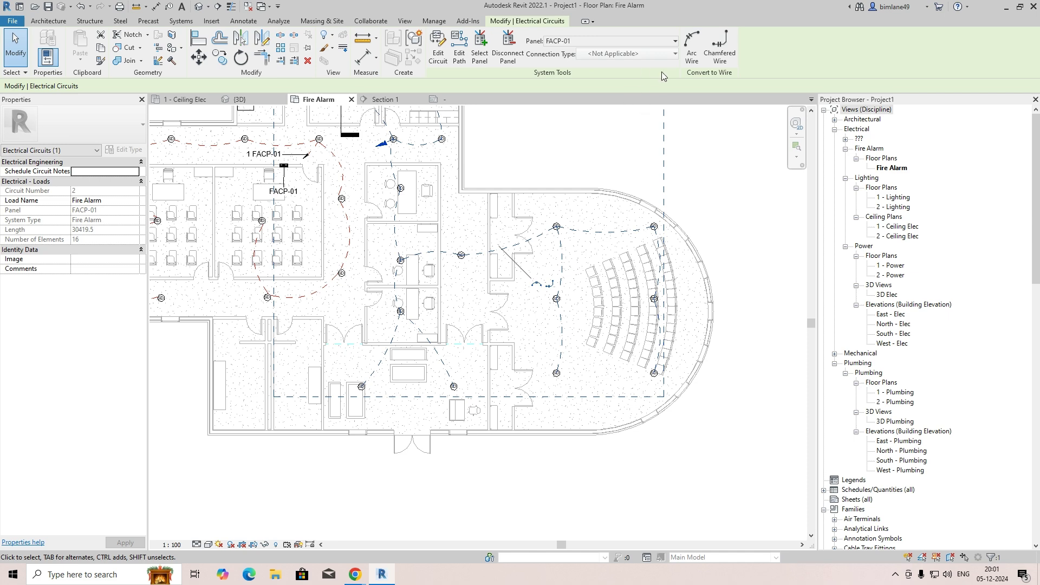
Convert the second fire alarm circuit's temporary wiring to chamfered wires and clear the selection.
{"action": "left_click", "coordinate": [722, 46]}
{"action": "middle_click_drag", "start_coordinate": [449, 201], "coordinate": [530, 220]}
{"action": "left_click", "coordinate": [546, 213]}
Set the projection line weight override of the Wires category to 4 in the Fire Alarm plan's visibility graphics.
{"action": "key", "text": "v"}
{"action": "key", "text": "g"}
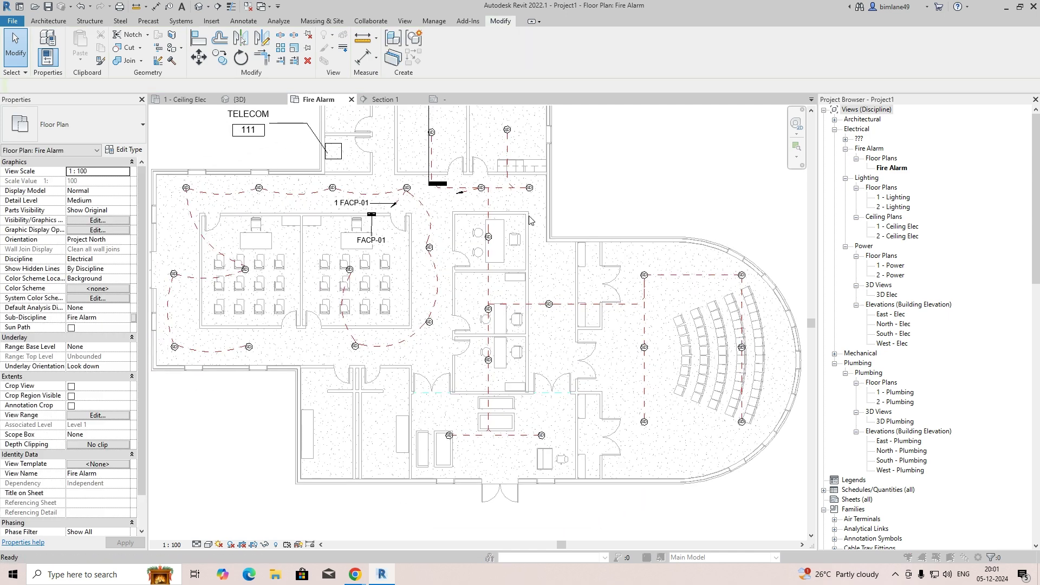
{"action": "scroll", "coordinate": [314, 339], "scroll_direction": "down", "scroll_amount": 6}
{"action": "left_click", "coordinate": [313, 335]}
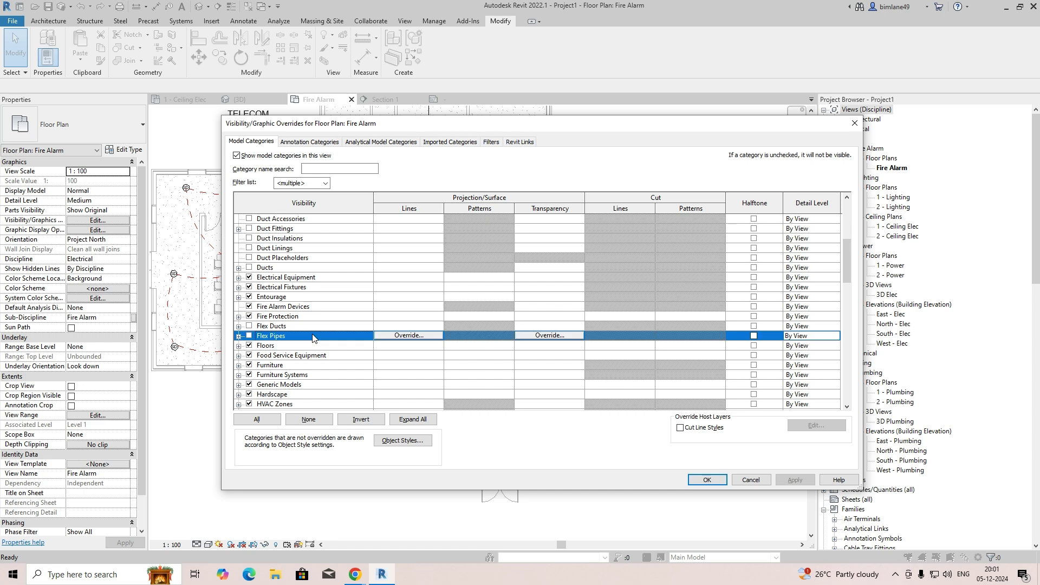
{"action": "key", "text": "w"}
{"action": "scroll", "coordinate": [329, 343], "scroll_direction": "down", "scroll_amount": 1}
{"action": "left_click", "coordinate": [409, 404]}
{"action": "left_click", "coordinate": [409, 404]}
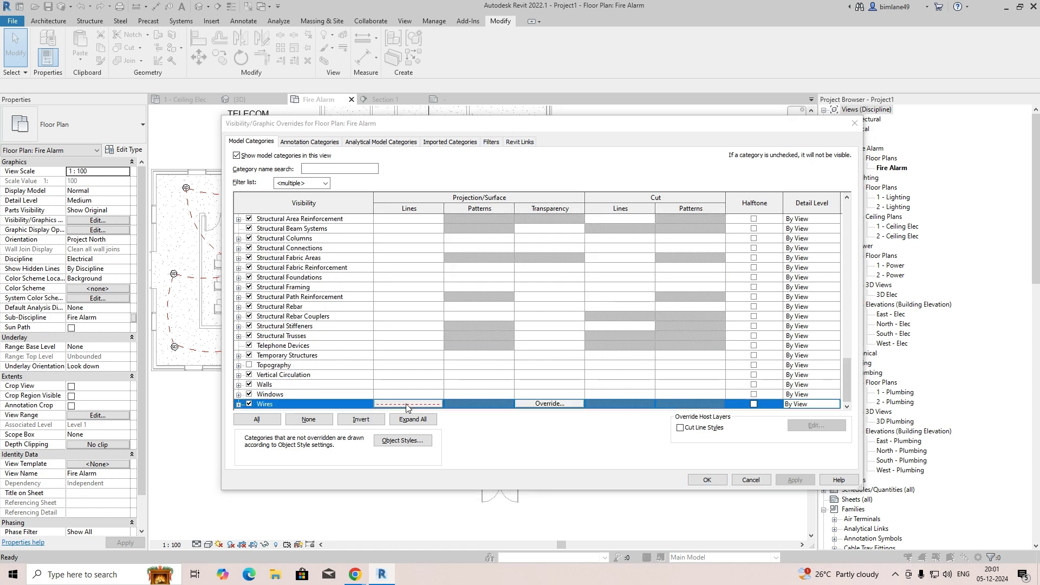
{"action": "left_click", "coordinate": [534, 319]}
{"action": "left_click", "coordinate": [536, 365]}
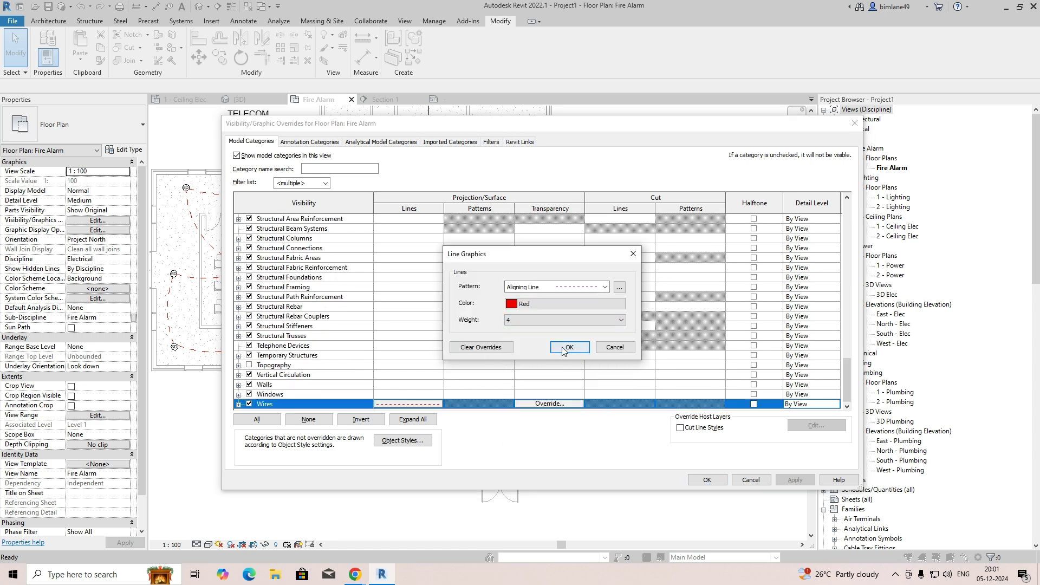
{"action": "left_click", "coordinate": [557, 349]}
{"action": "left_click", "coordinate": [707, 480]}
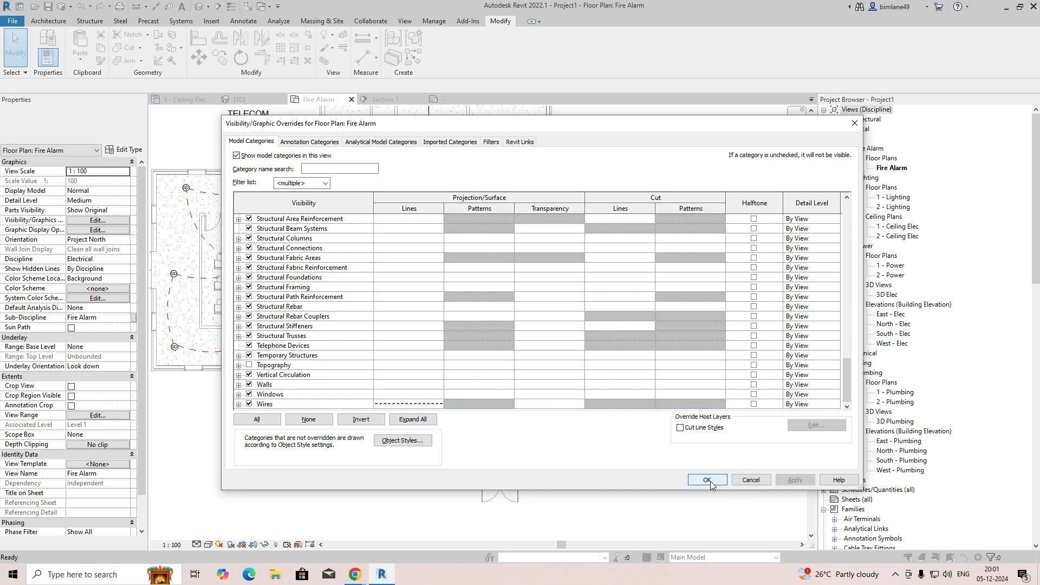
Examine the wiring in the plan, selecting the whole connected run of the classroom circuit, and compare it with the chamfered circuit.
{"action": "scroll", "coordinate": [232, 202], "scroll_direction": "up", "scroll_amount": 5}
{"action": "middle_click_drag", "start_coordinate": [255, 230], "coordinate": [292, 227]}
{"action": "scroll", "coordinate": [292, 228], "scroll_direction": "down", "scroll_amount": 7}
{"action": "middle_click_drag", "start_coordinate": [364, 289], "coordinate": [394, 276]}
{"action": "left_click", "coordinate": [411, 311]}
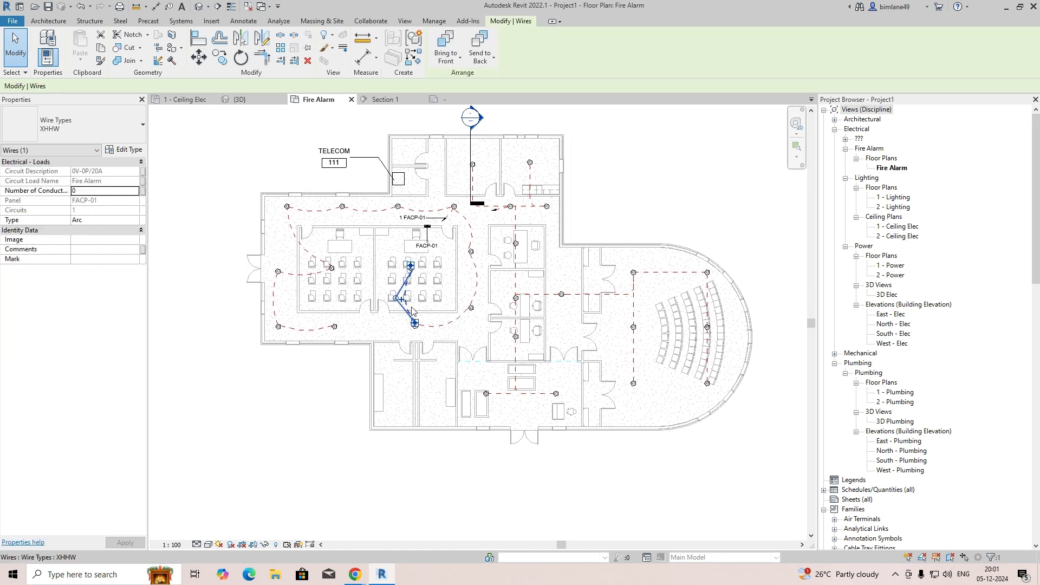
{"action": "key", "text": "Tab"}
{"action": "left_click", "coordinate": [412, 311]}
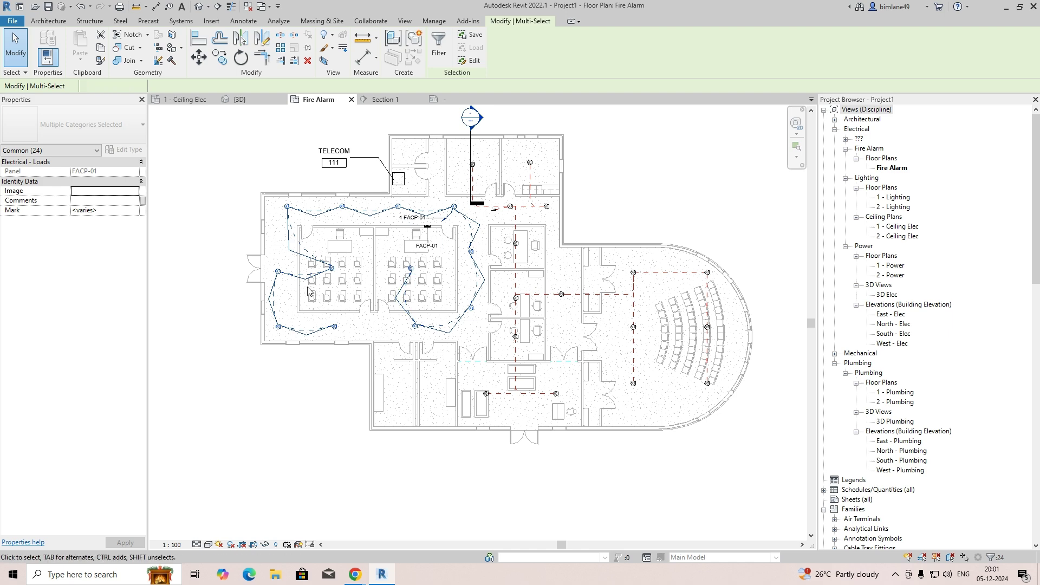
{"action": "key", "text": "Escape"}
{"action": "scroll", "coordinate": [641, 298], "scroll_direction": "up", "scroll_amount": 5}
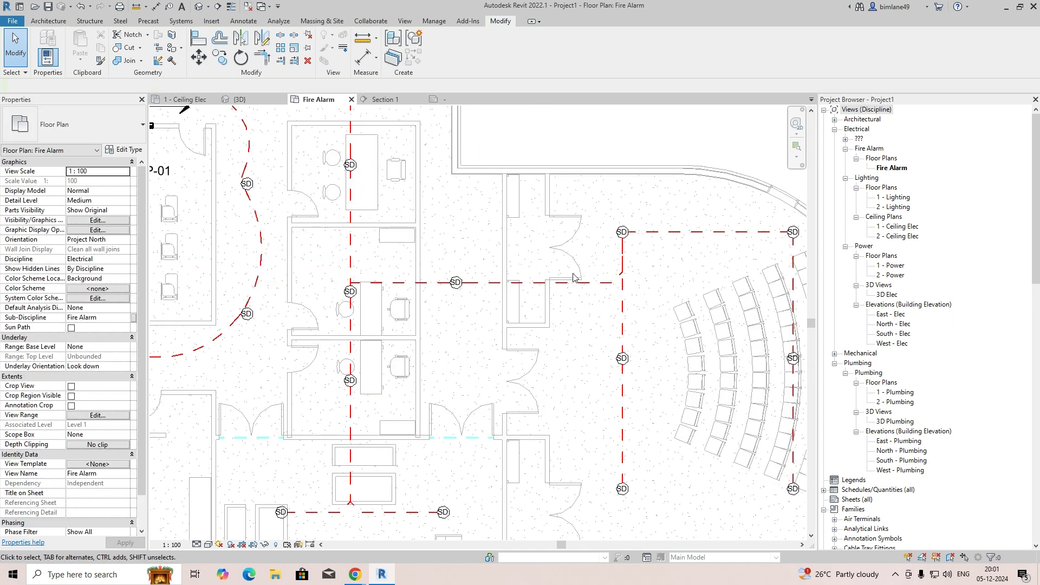
{"action": "scroll", "coordinate": [573, 278], "scroll_direction": "down", "scroll_amount": 5}
{"action": "scroll", "coordinate": [487, 176], "scroll_direction": "up", "scroll_amount": 6}
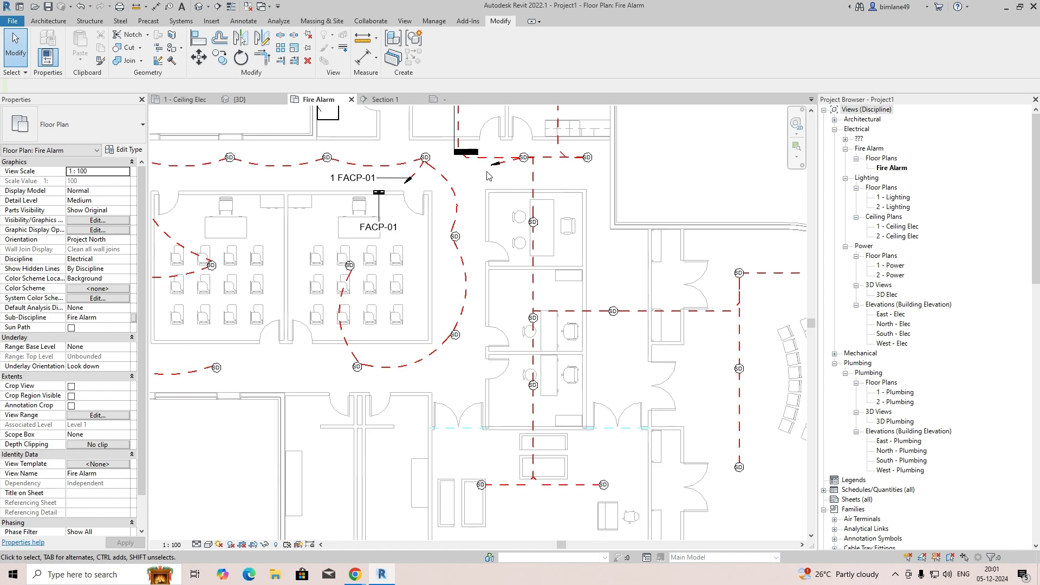
Tag the second circuit's home-run wire by category and move the tag below its arrow in the corridor.
{"action": "key", "text": "g"}
{"action": "scroll", "coordinate": [490, 167], "scroll_direction": "up", "scroll_amount": 2}
{"action": "left_click", "coordinate": [491, 166]}
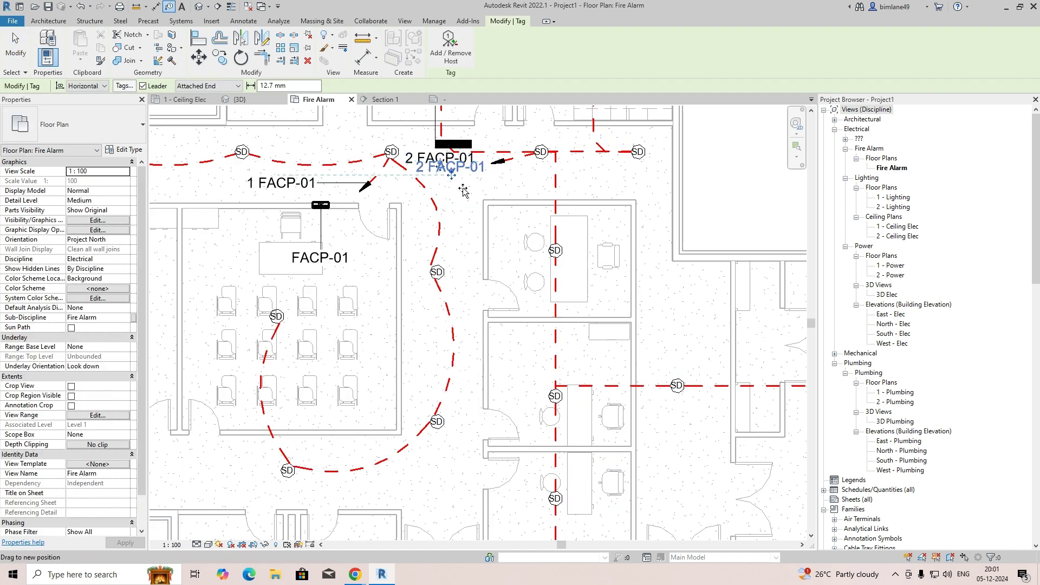
{"action": "left_click_drag", "start_coordinate": [439, 164], "coordinate": [487, 193]}
{"action": "key", "text": "Escape"}
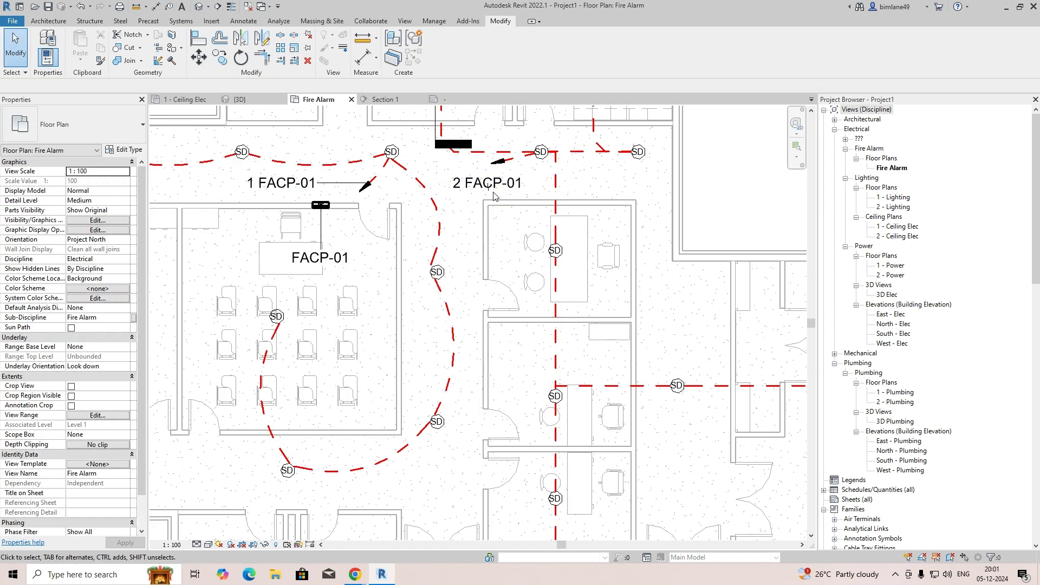
Turn off the leader of the second circuit's home-run tag and nudge the tag closer to the arrow.
{"action": "scroll", "coordinate": [495, 188], "scroll_direction": "up", "scroll_amount": 2}
{"action": "left_click", "coordinate": [494, 187]}
{"action": "left_click", "coordinate": [136, 86]}
{"action": "left_click_drag", "start_coordinate": [488, 188], "coordinate": [490, 180]}
{"action": "scroll", "coordinate": [529, 210], "scroll_direction": "down", "scroll_amount": 2}
{"action": "left_click", "coordinate": [566, 331]}
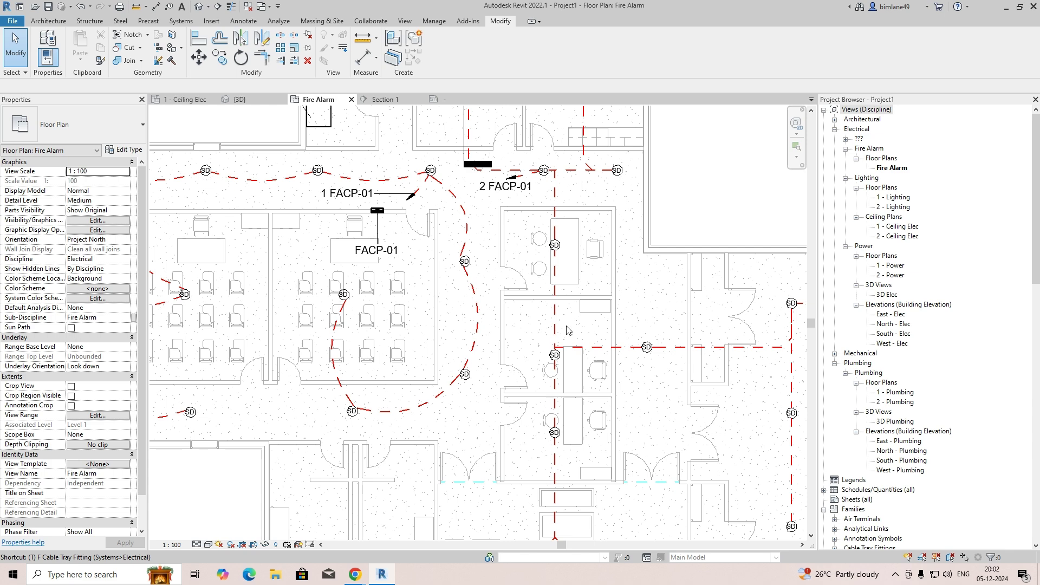
Tag the horizontal wire crossing the middle office by category without a leader, placing the tag just above the wire.
{"action": "key", "text": "g"}
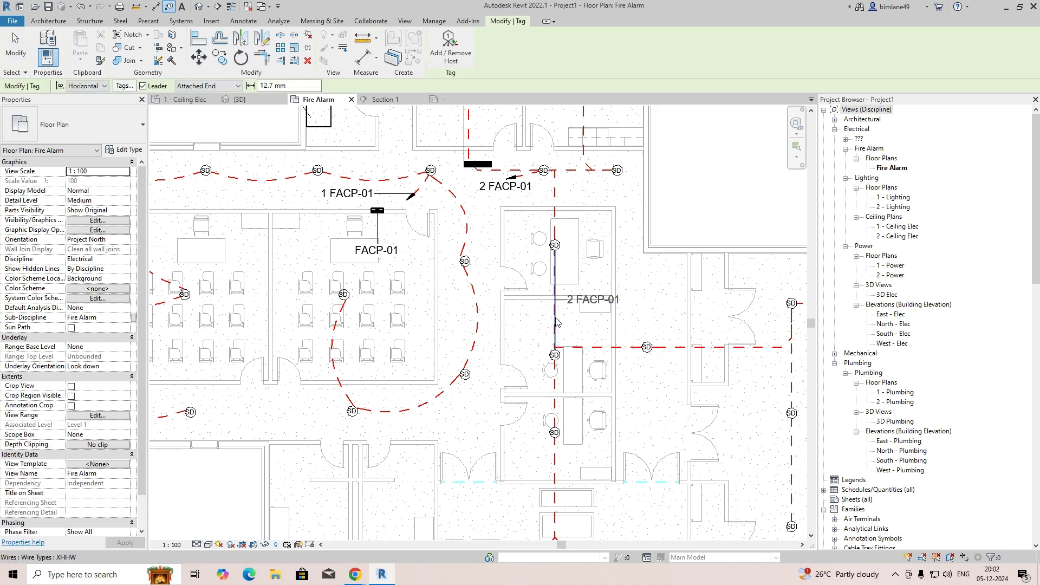
{"action": "left_click", "coordinate": [145, 86]}
{"action": "scroll", "coordinate": [597, 352], "scroll_direction": "up", "scroll_amount": 2}
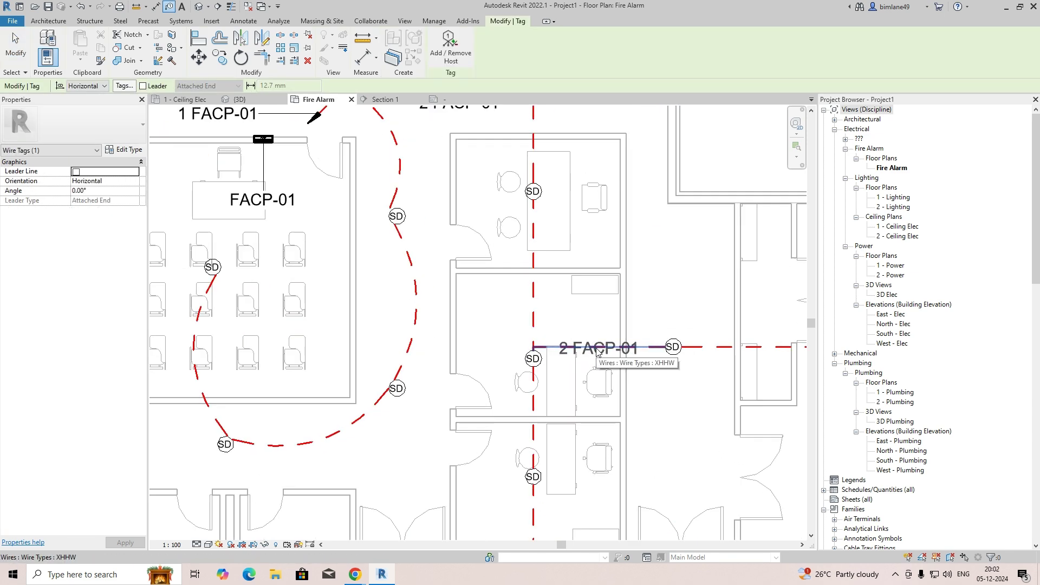
{"action": "left_click", "coordinate": [597, 348]}
{"action": "left_click_drag", "start_coordinate": [597, 363], "coordinate": [598, 349]}
Tag the lower vertical wire in the auditorium without a leader and rotate the tag to vertical beside the wire.
{"action": "scroll", "coordinate": [575, 361], "scroll_direction": "down", "scroll_amount": 2}
{"action": "middle_click_drag", "start_coordinate": [575, 362], "coordinate": [445, 242]}
{"action": "left_click", "coordinate": [660, 367]}
{"action": "mouse_move", "coordinate": [660, 367]}
{"action": "left_mouse_down"}
{"action": "mouse_move", "coordinate": [634, 364]}
{"action": "mouse_move", "coordinate": [658, 358]}
{"action": "left_mouse_up"}
{"action": "key", "text": "Escape"}
{"action": "left_click", "coordinate": [637, 362]}
{"action": "key", "text": "space"}
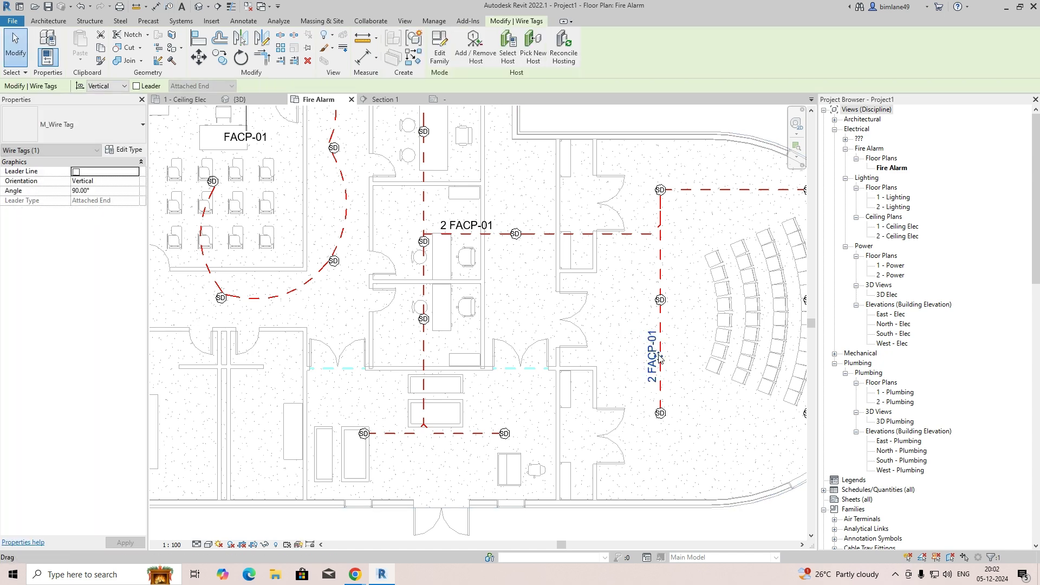
{"action": "key", "text": "Escape"}
{"action": "scroll", "coordinate": [585, 384], "scroll_direction": "down", "scroll_amount": 3}
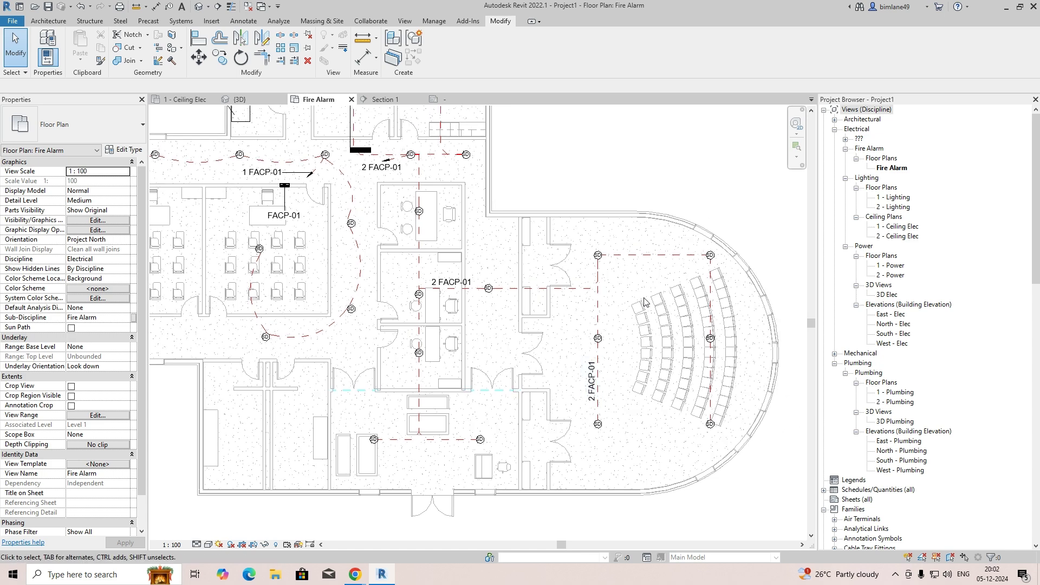
{"action": "scroll", "coordinate": [645, 303], "scroll_direction": "down", "scroll_amount": 2}
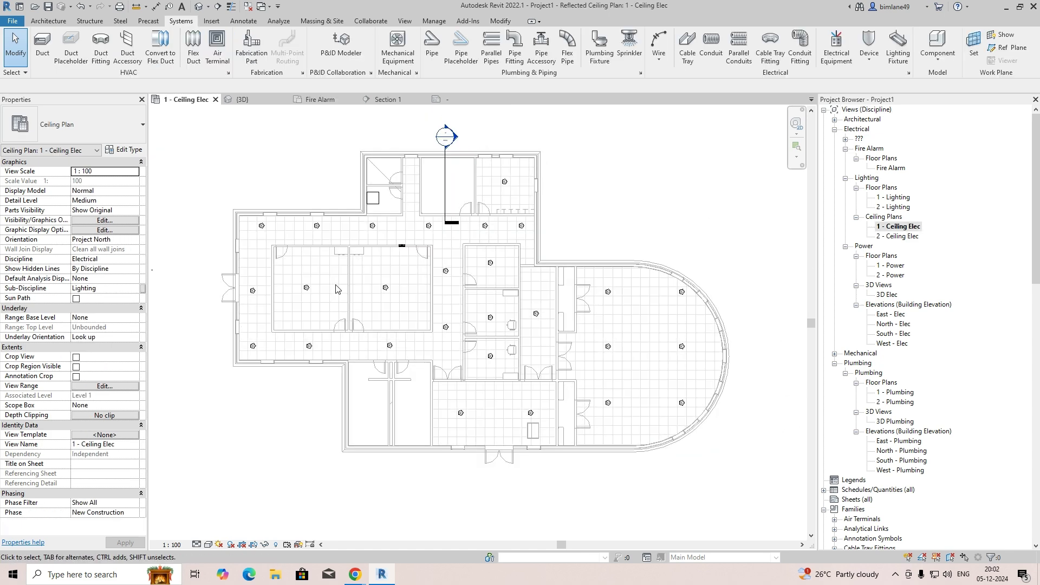
{"action": "mouse_move", "coordinate": [354, 576]}
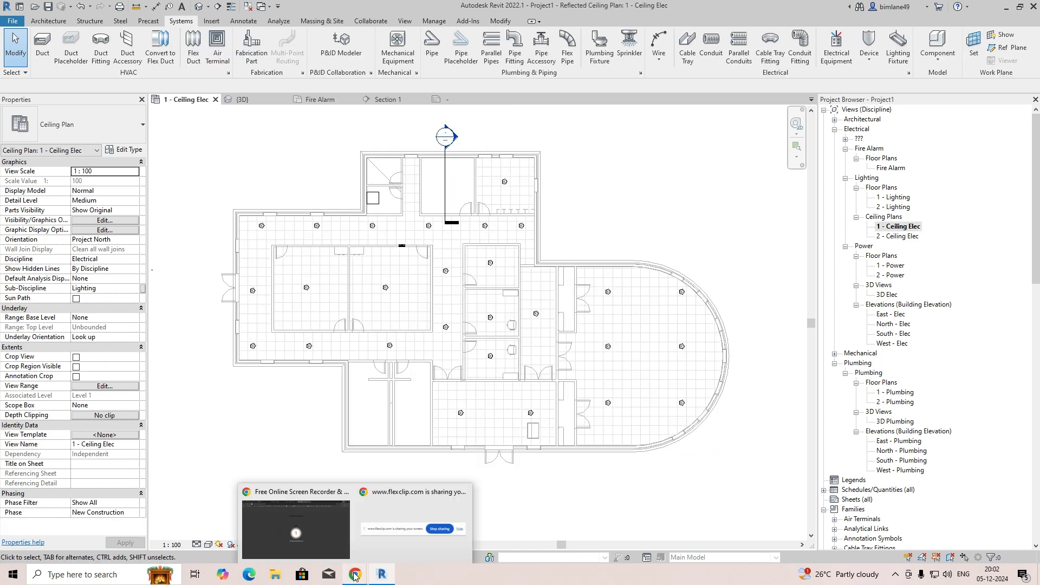
{"action": "left_click", "coordinate": [333, 551]}
{"action": "left_click", "coordinate": [335, 544]}
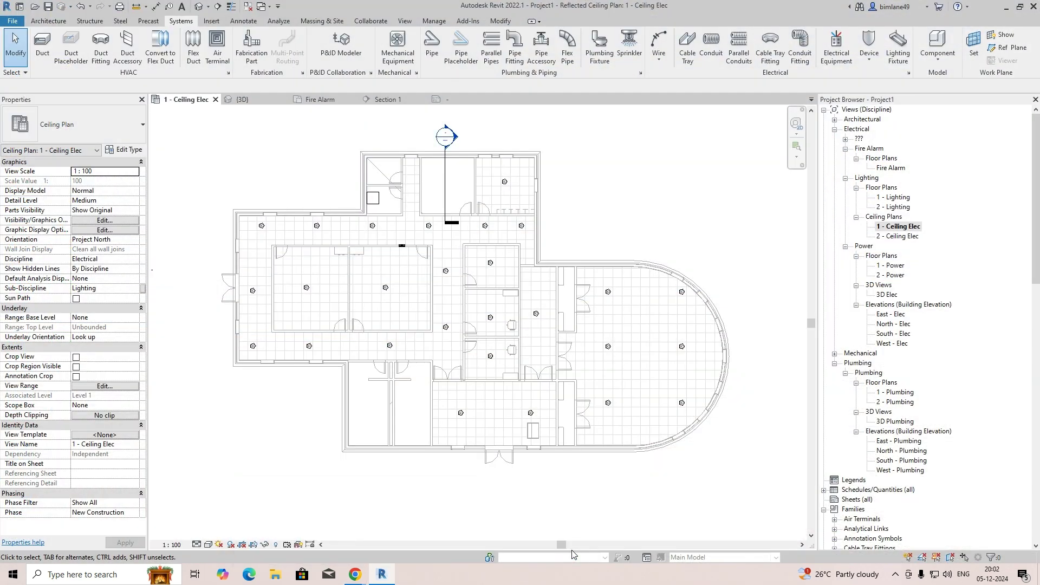
{"action": "mouse_move", "coordinate": [356, 573]}
{"action": "left_click", "coordinate": [443, 535]}
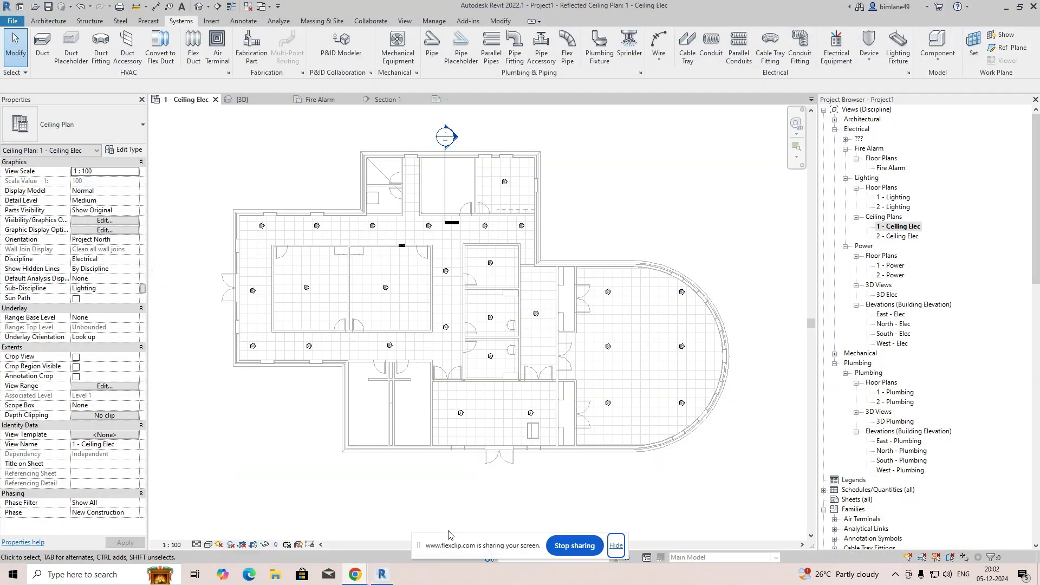